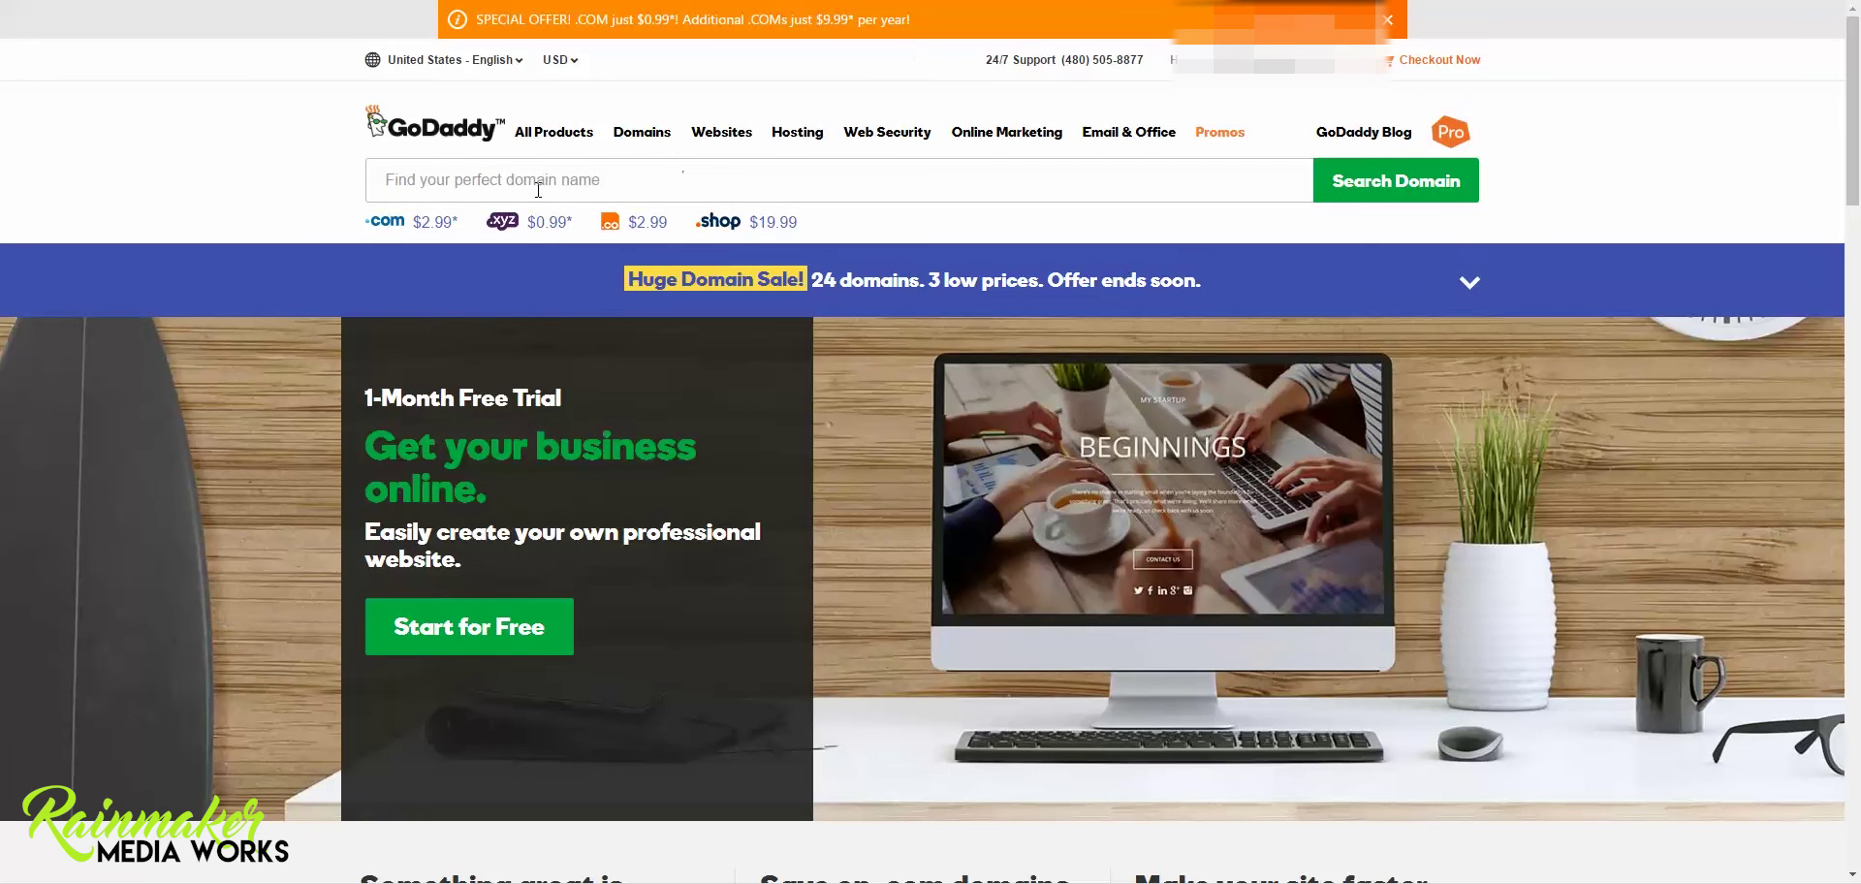
Search GoDaddy for the domain name 3mb.co.
left_click(532, 182)
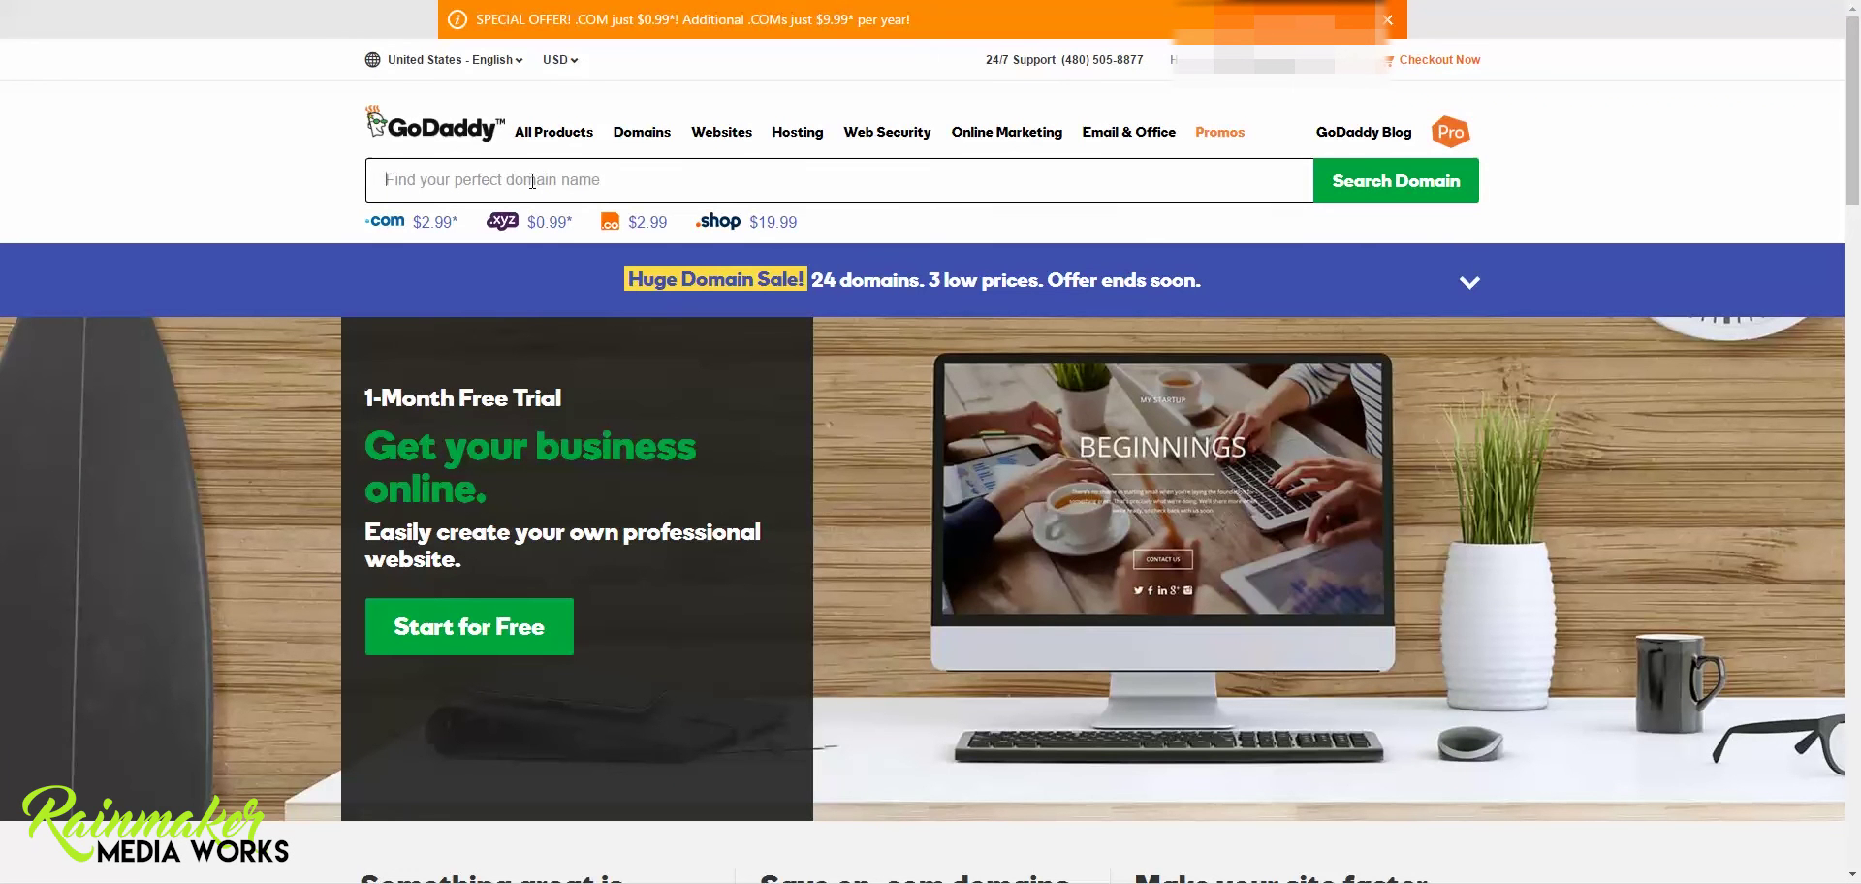
type("3mb.col")
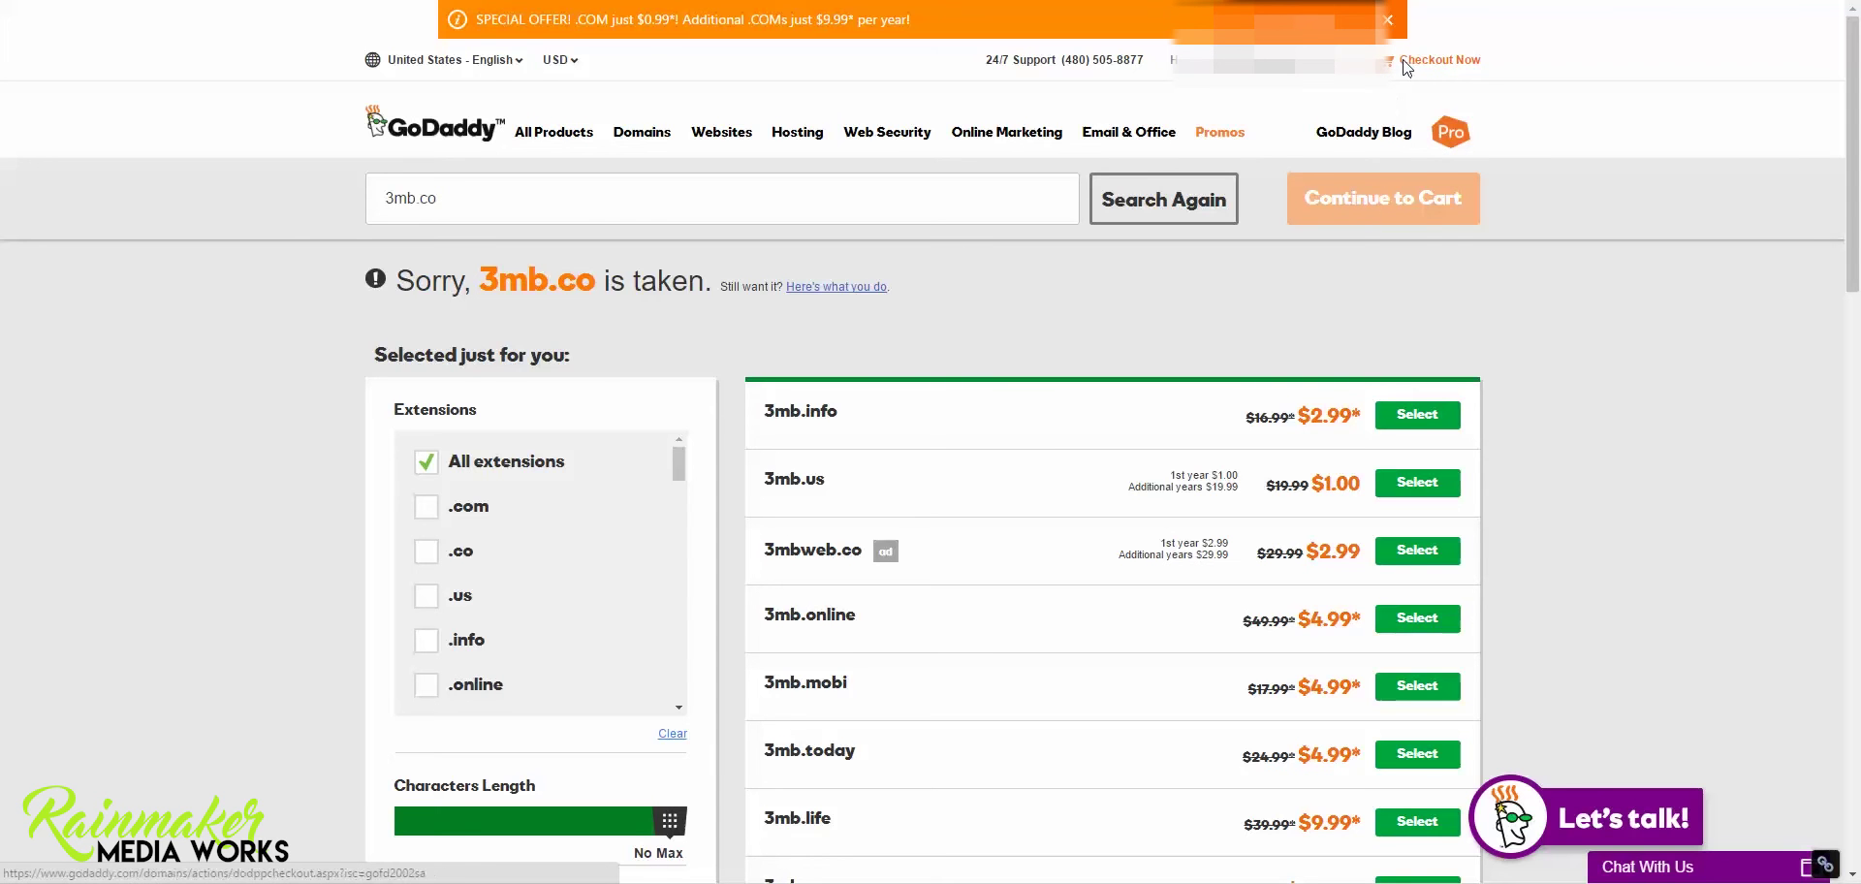
Open the shopping cart and proceed to checkout with the tmintb.com registration.
left_click(1486, 70)
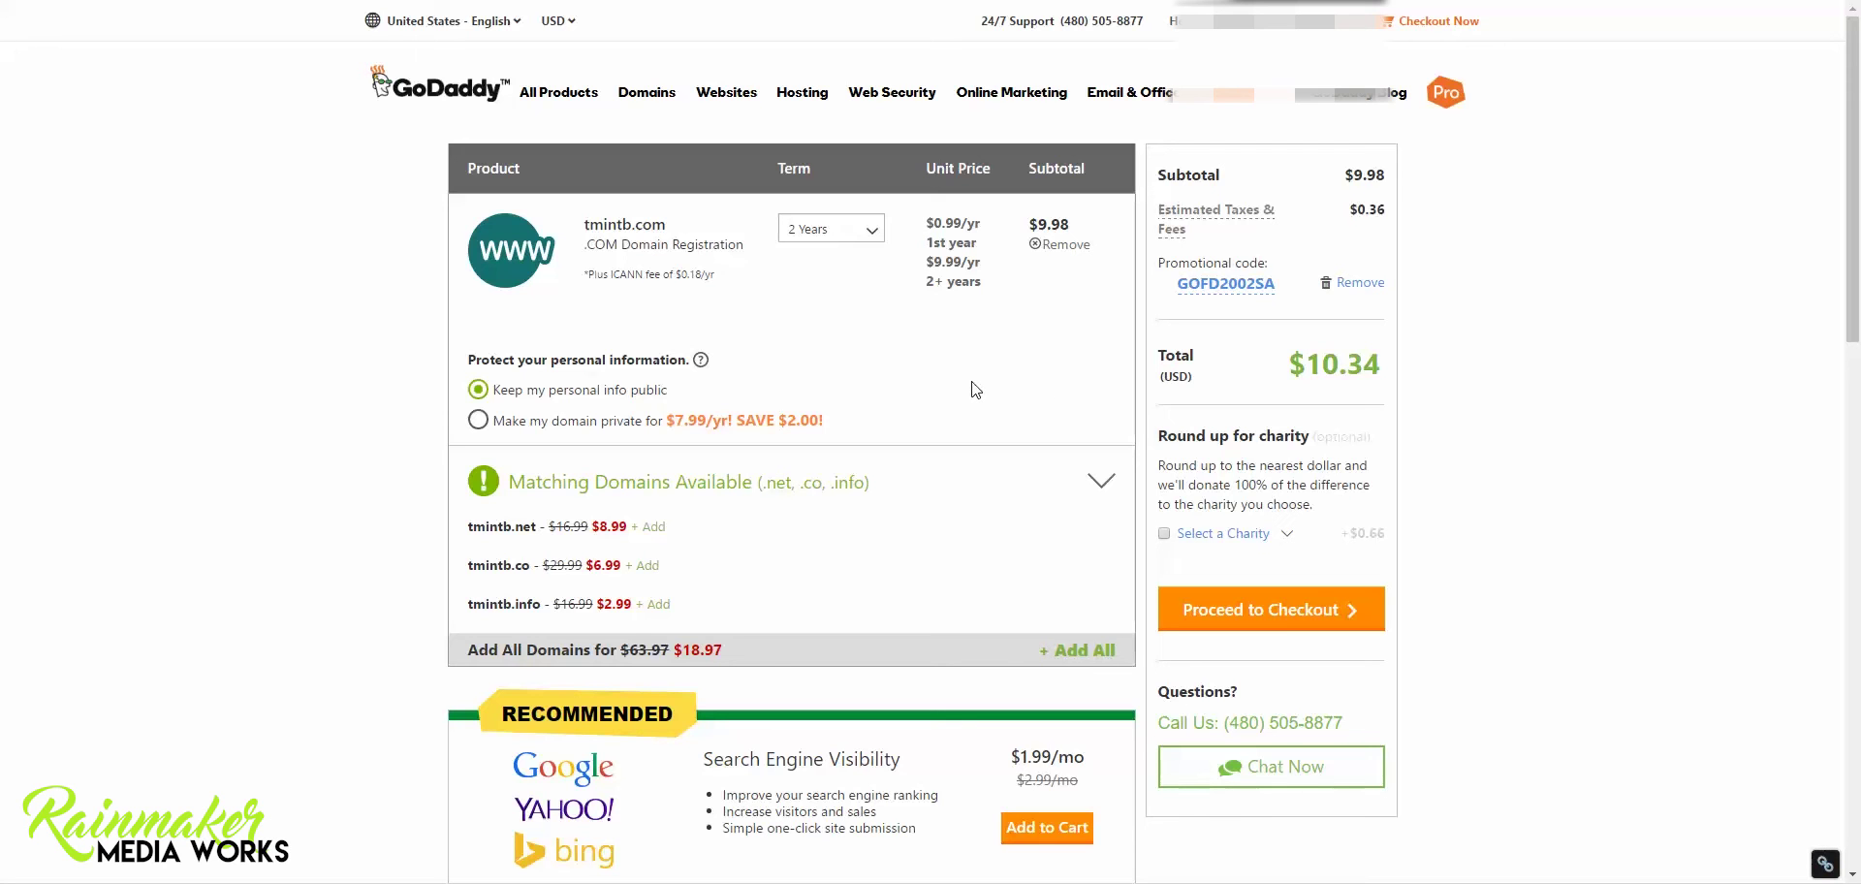
left_click(1224, 626)
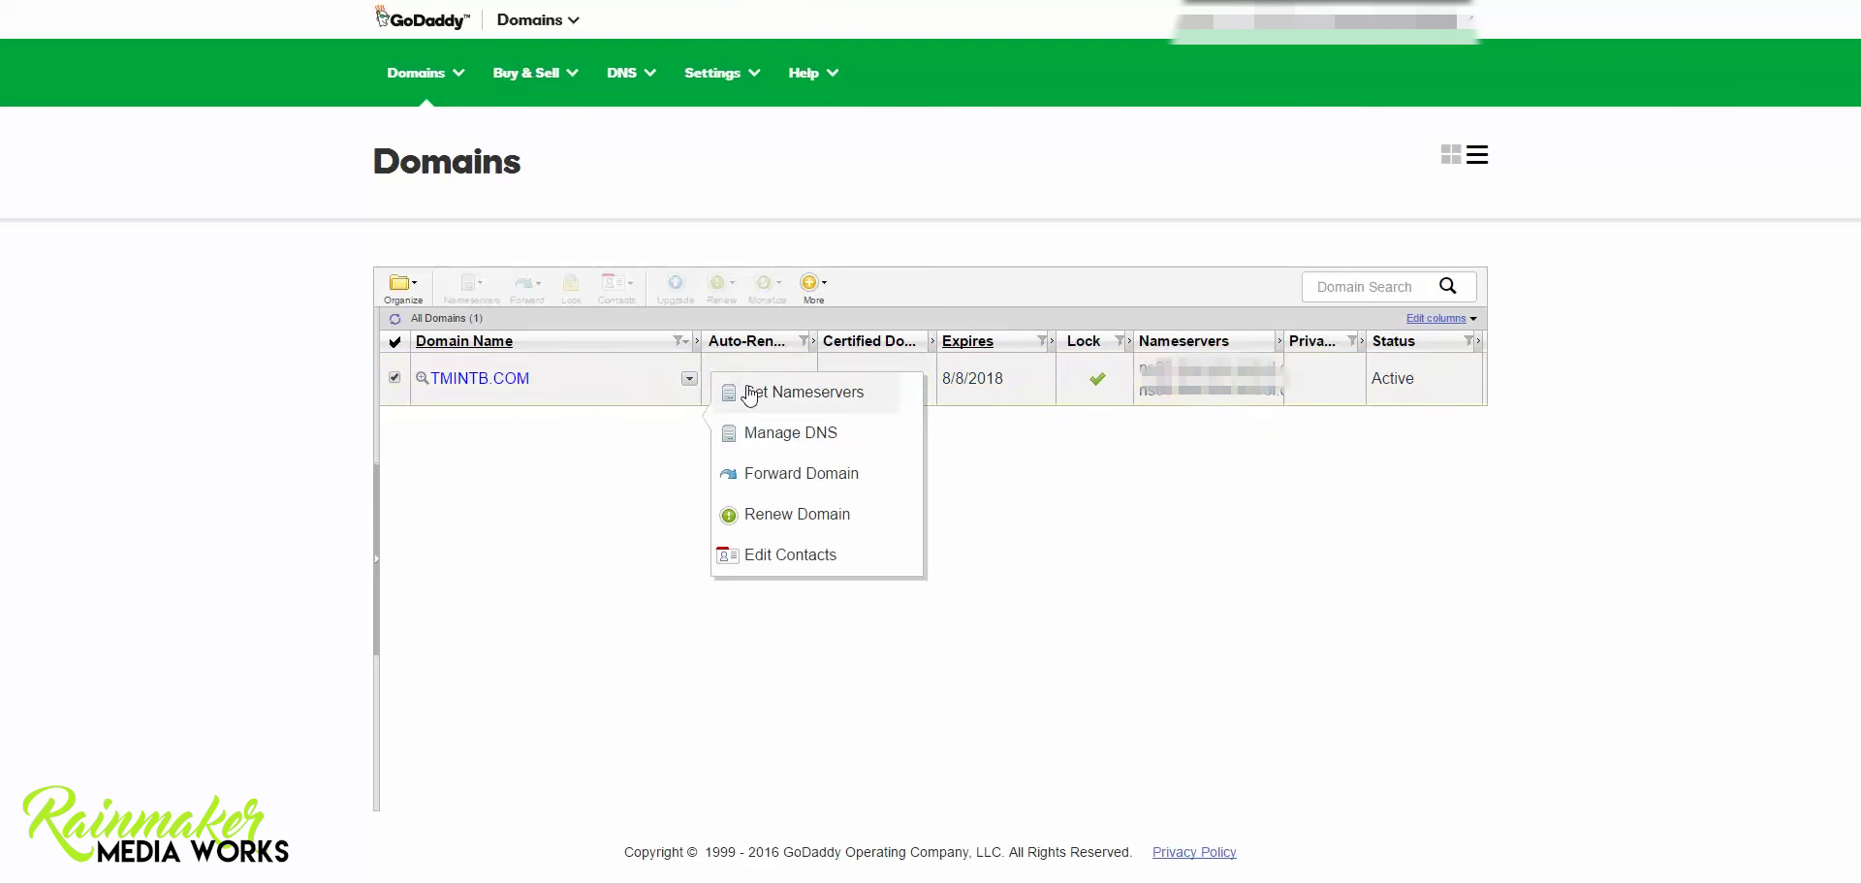
Open the DNS management of TMINTB.COM to show its zone file records.
left_click(755, 437)
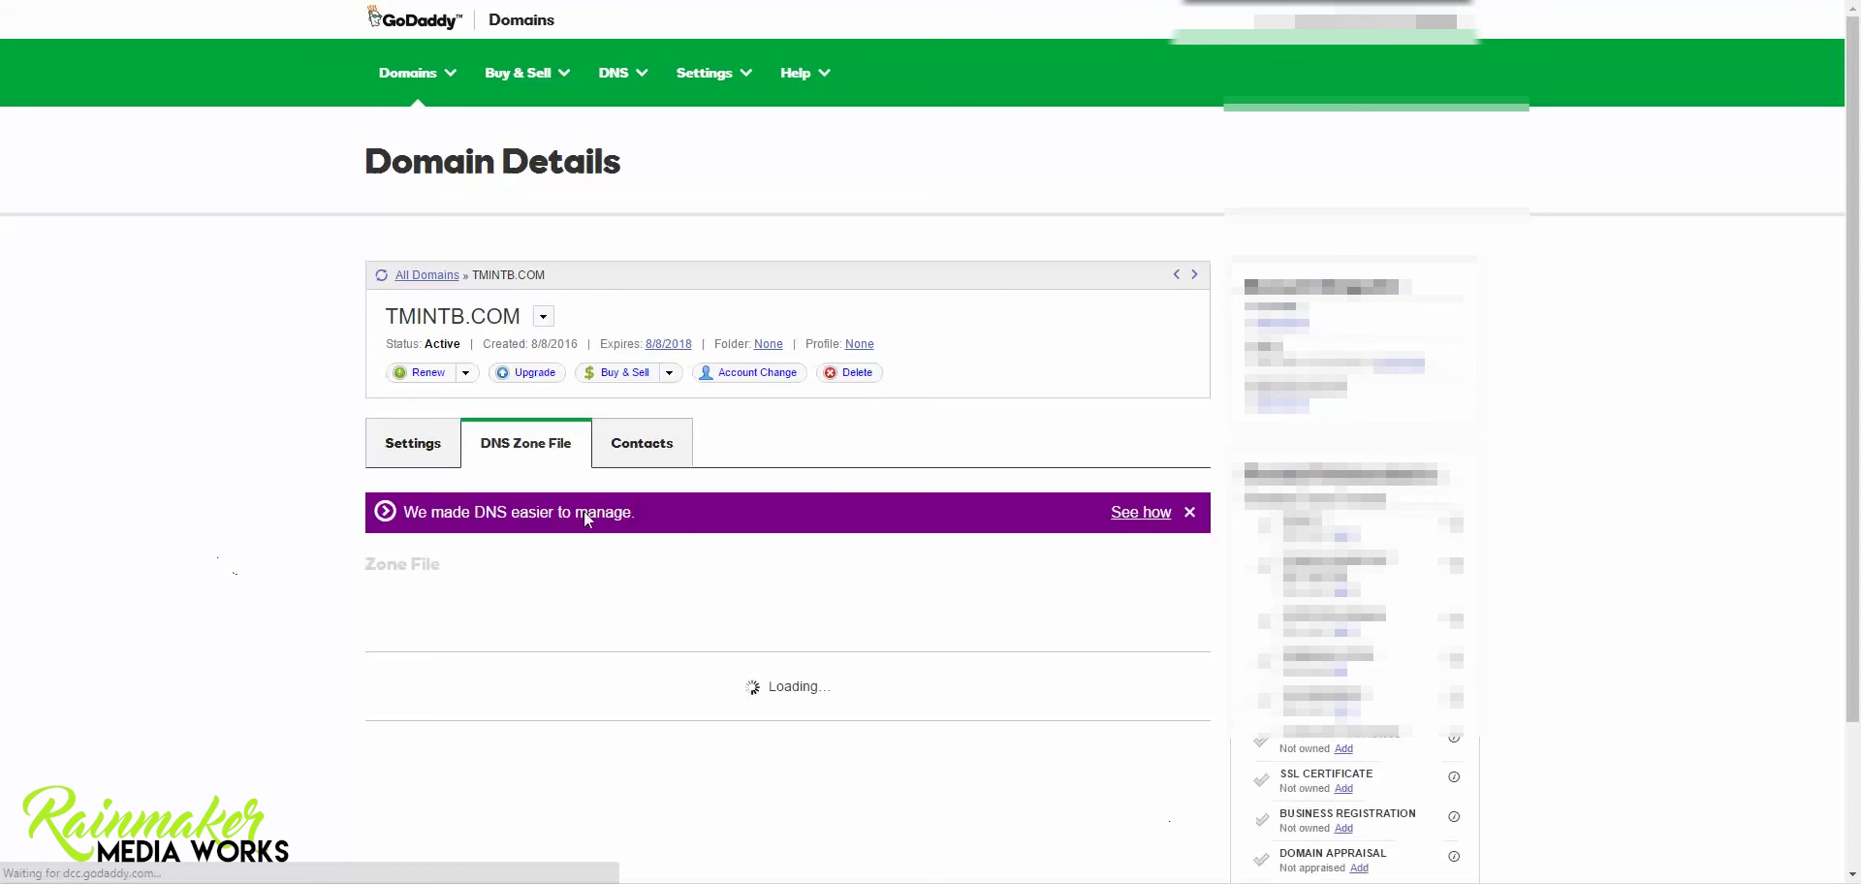
scroll(340, 610, "down", 2)
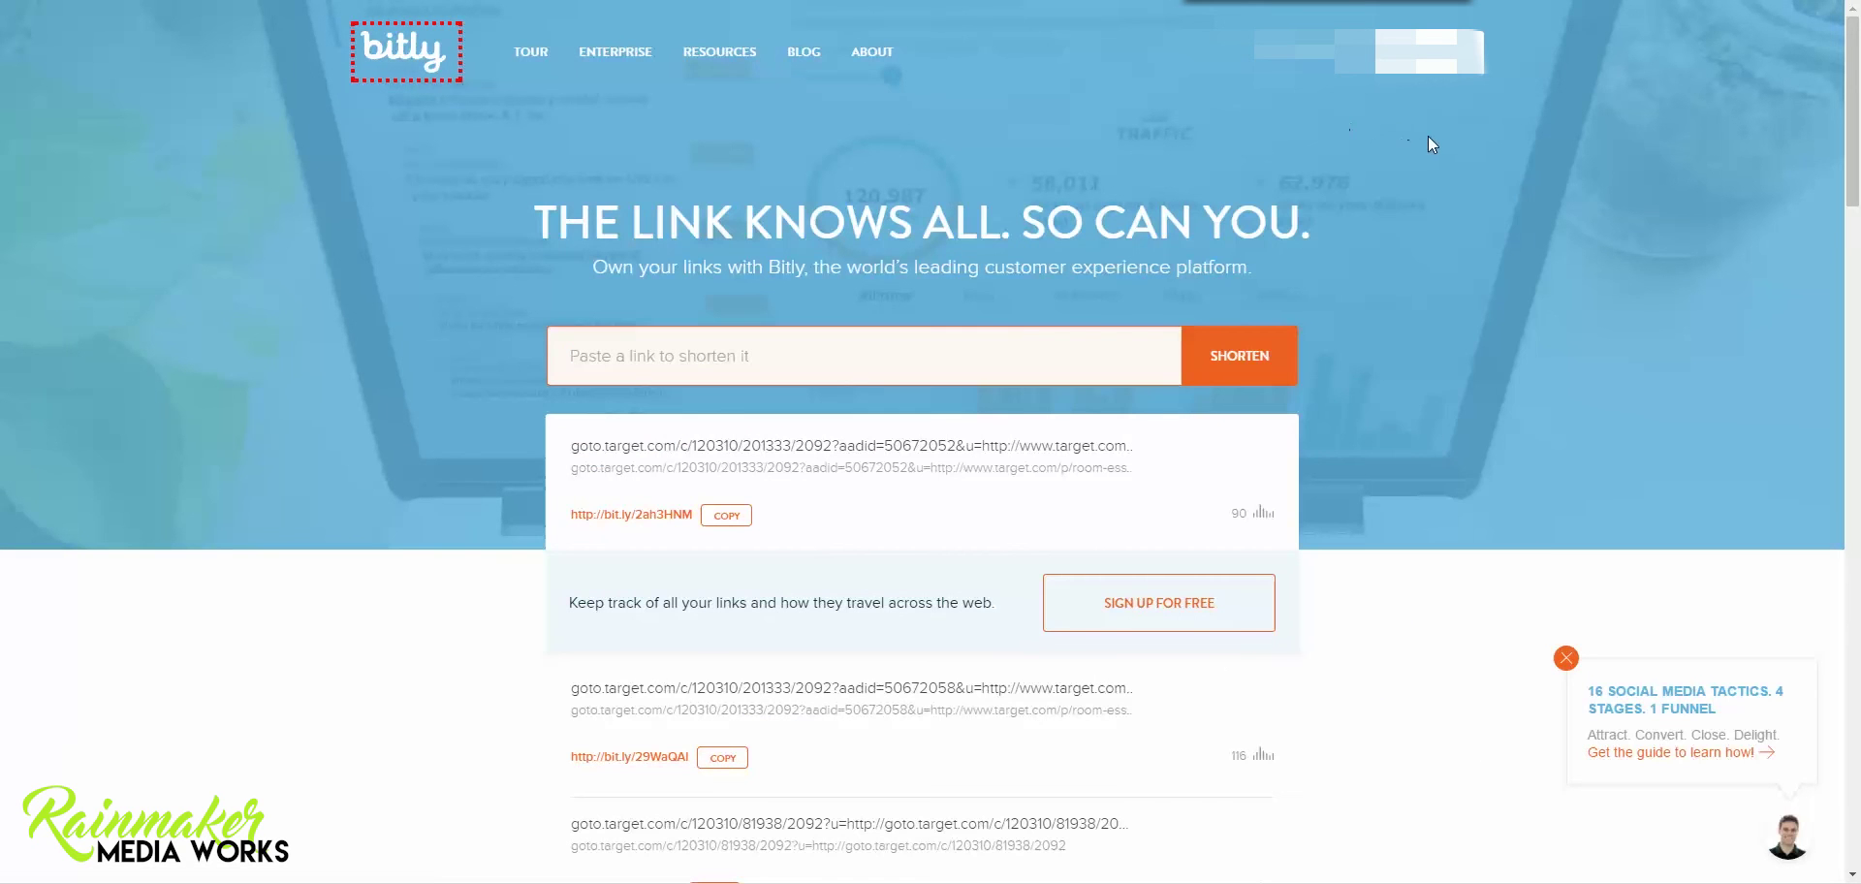
Switch to Bitly and open the form for adding a branded short domain in the account's advanced domain settings.
left_click(1274, 51)
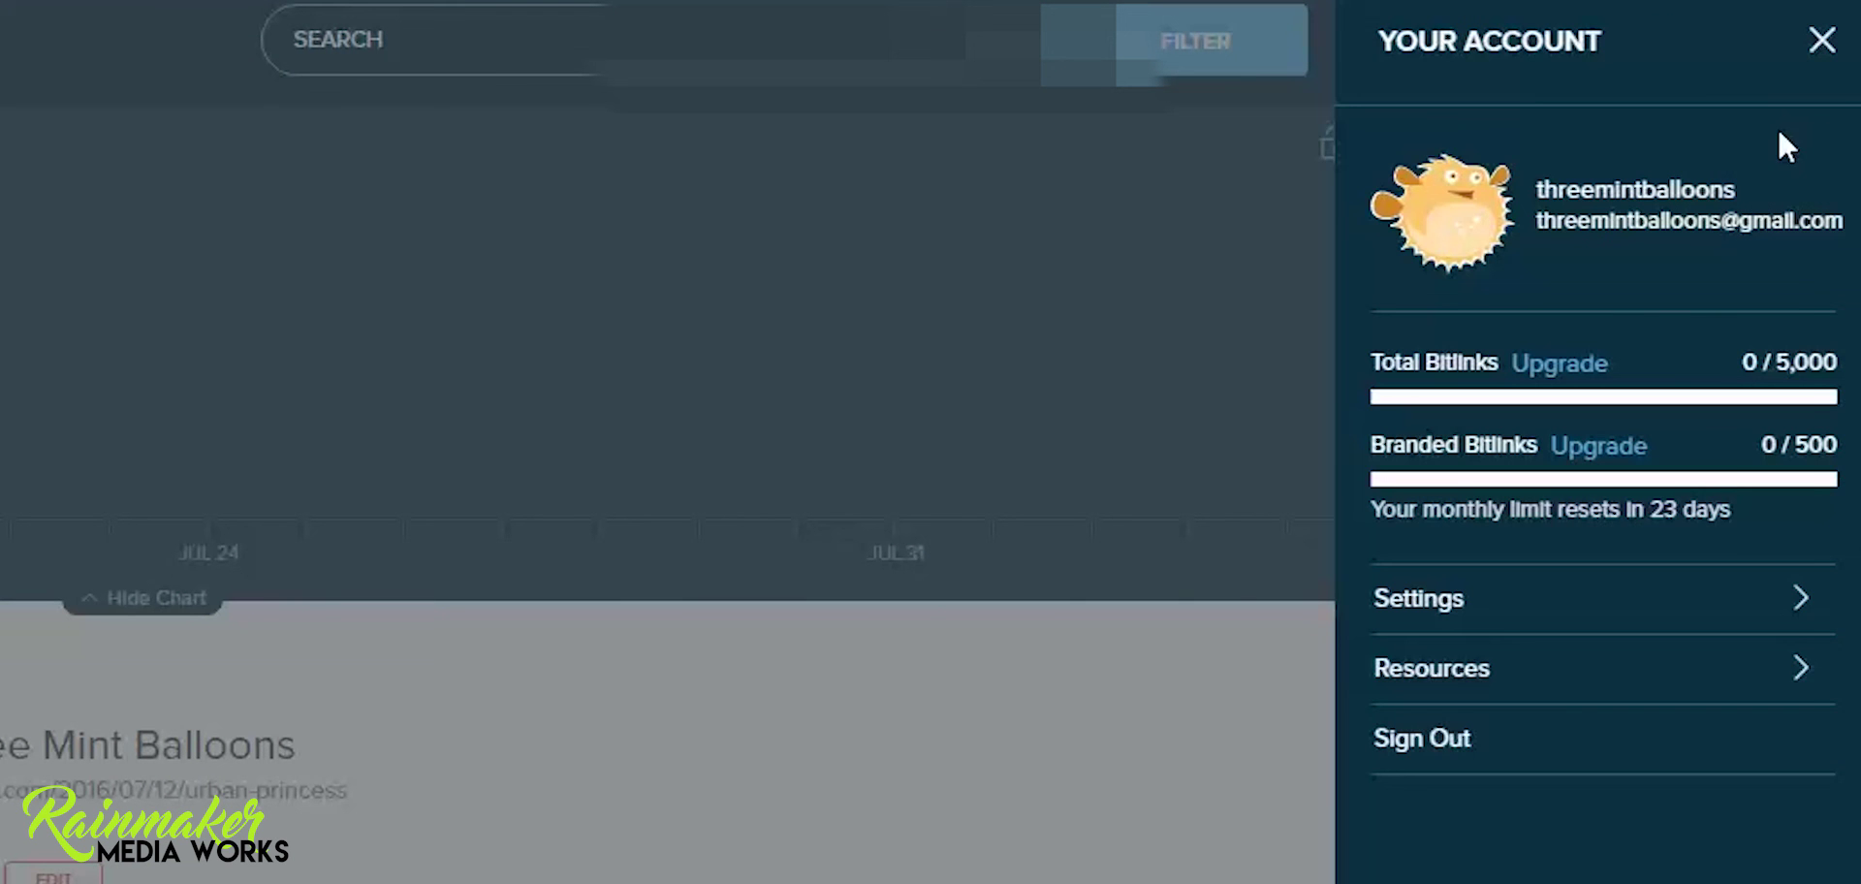
left_click(1439, 625)
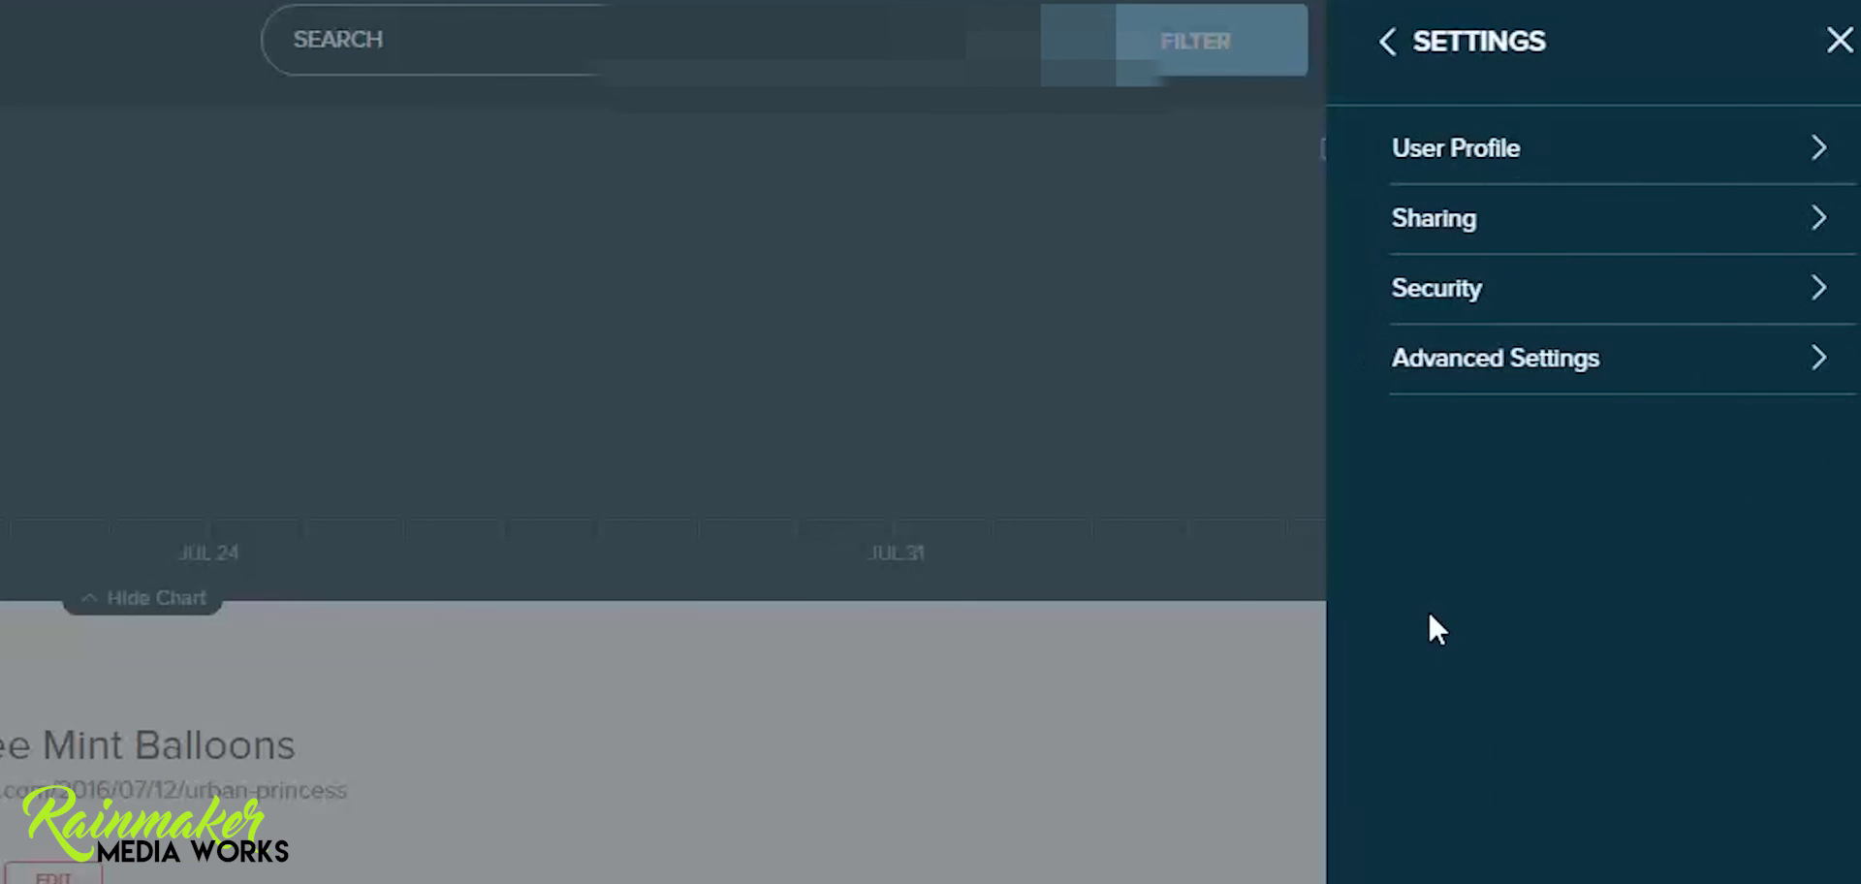
left_click(1464, 373)
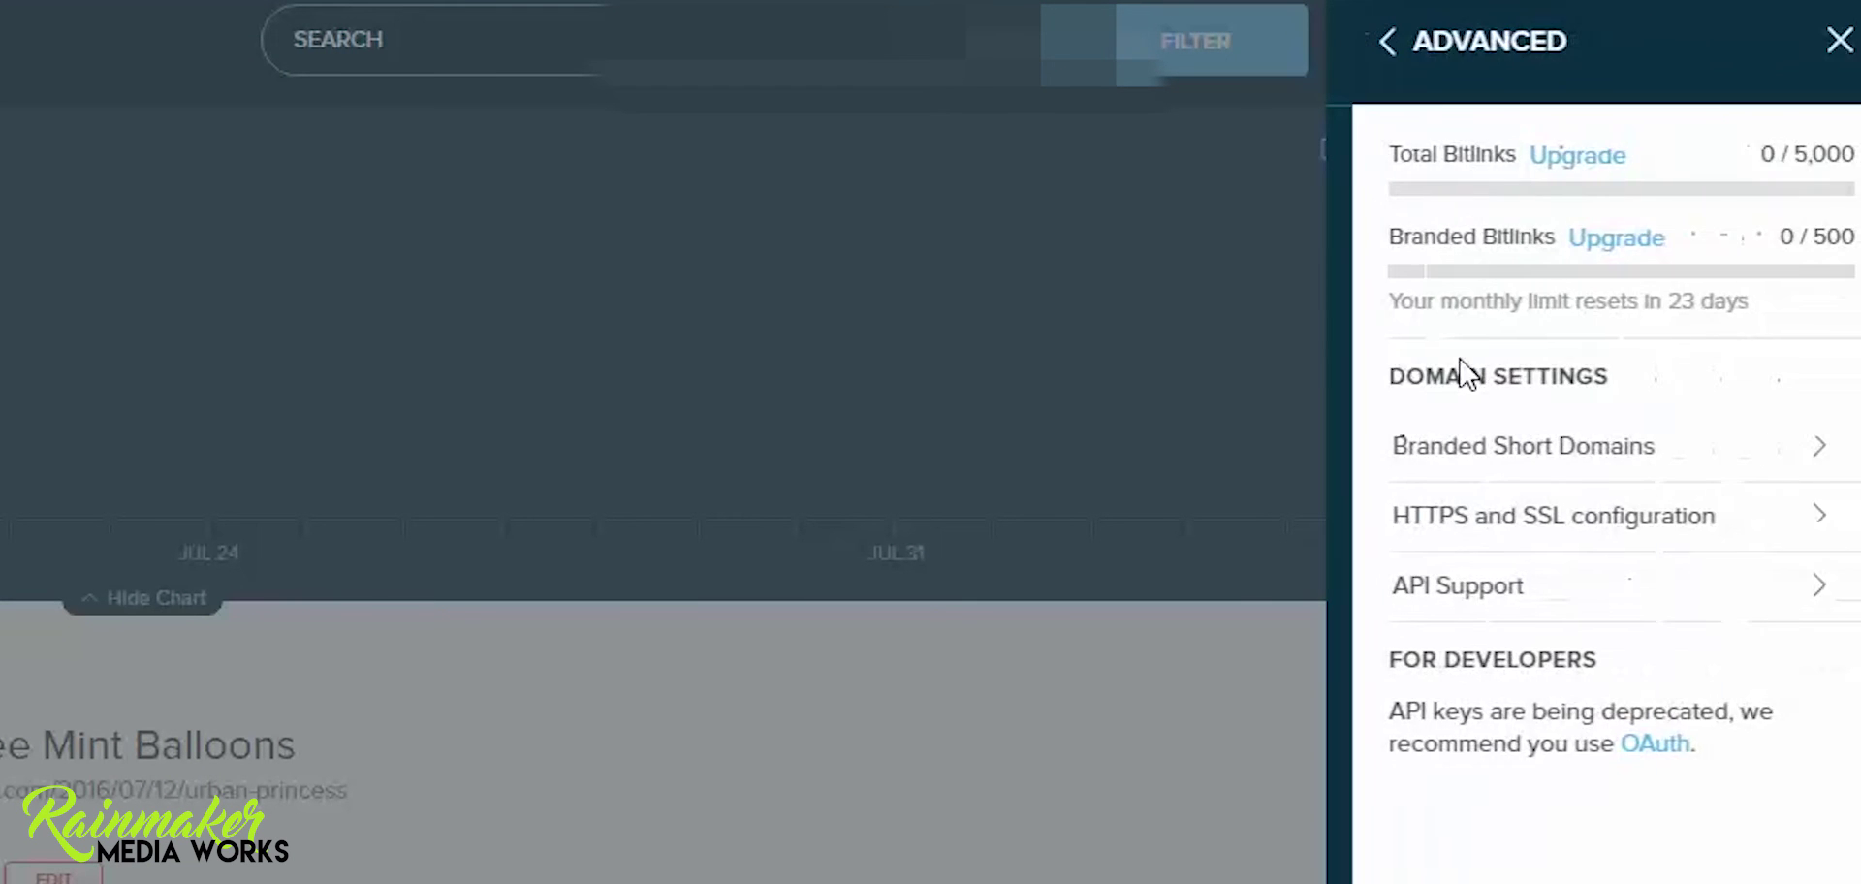
left_click(1418, 434)
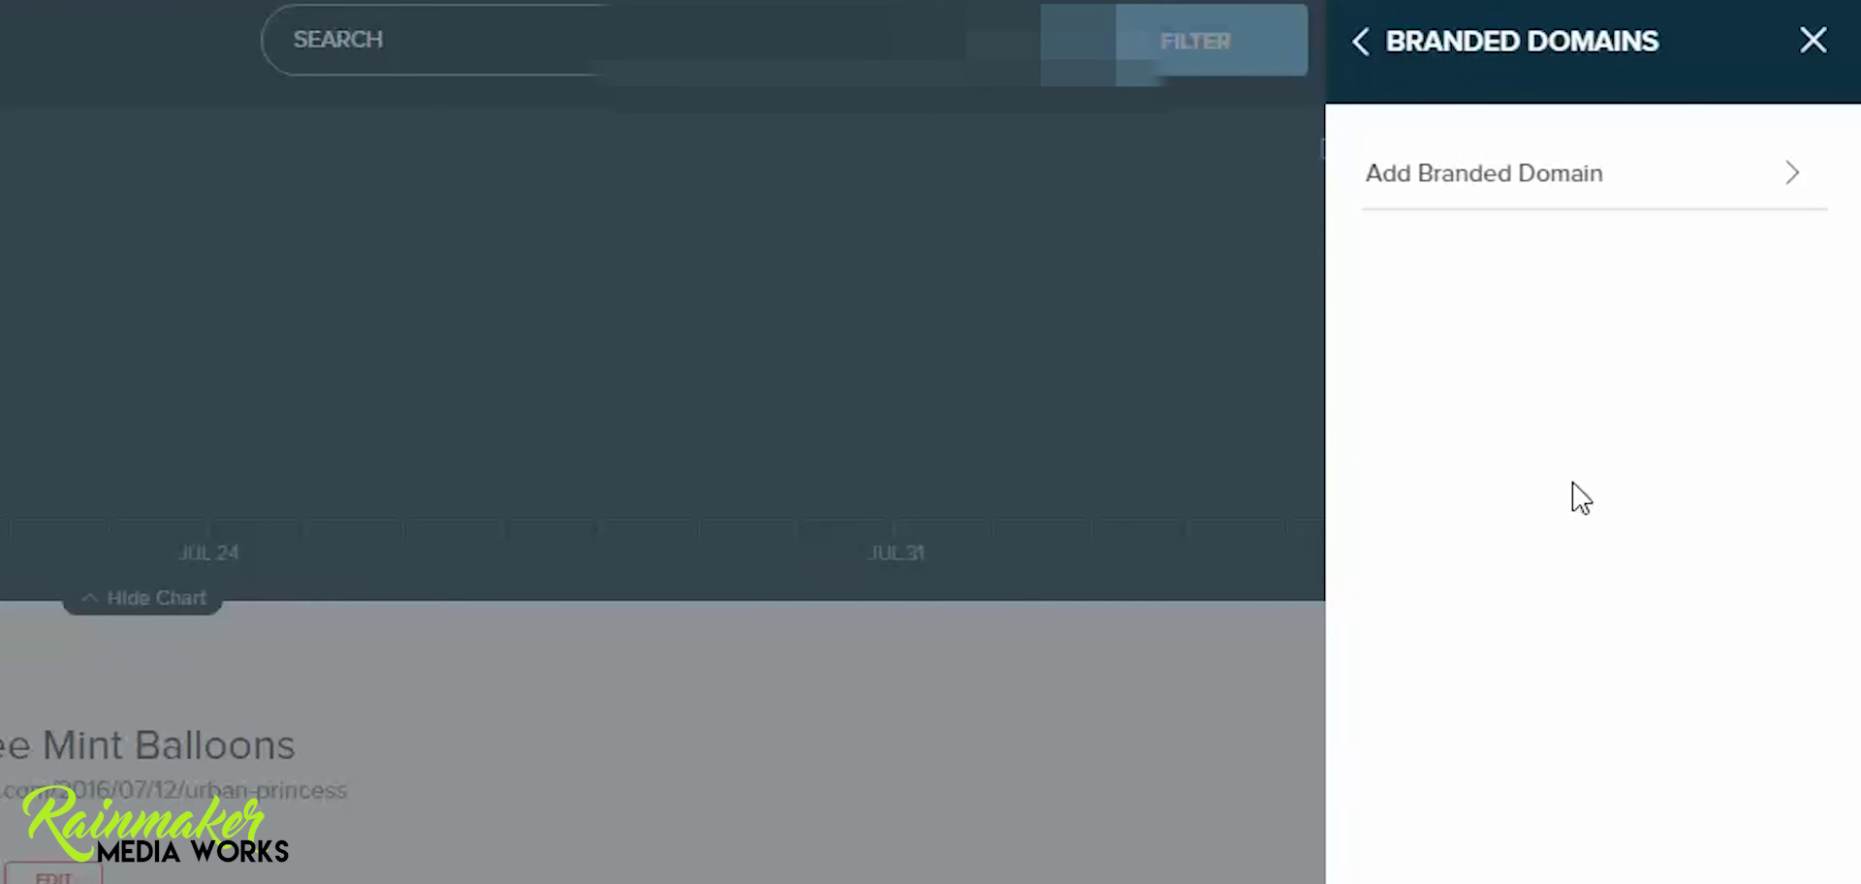
left_click(1463, 176)
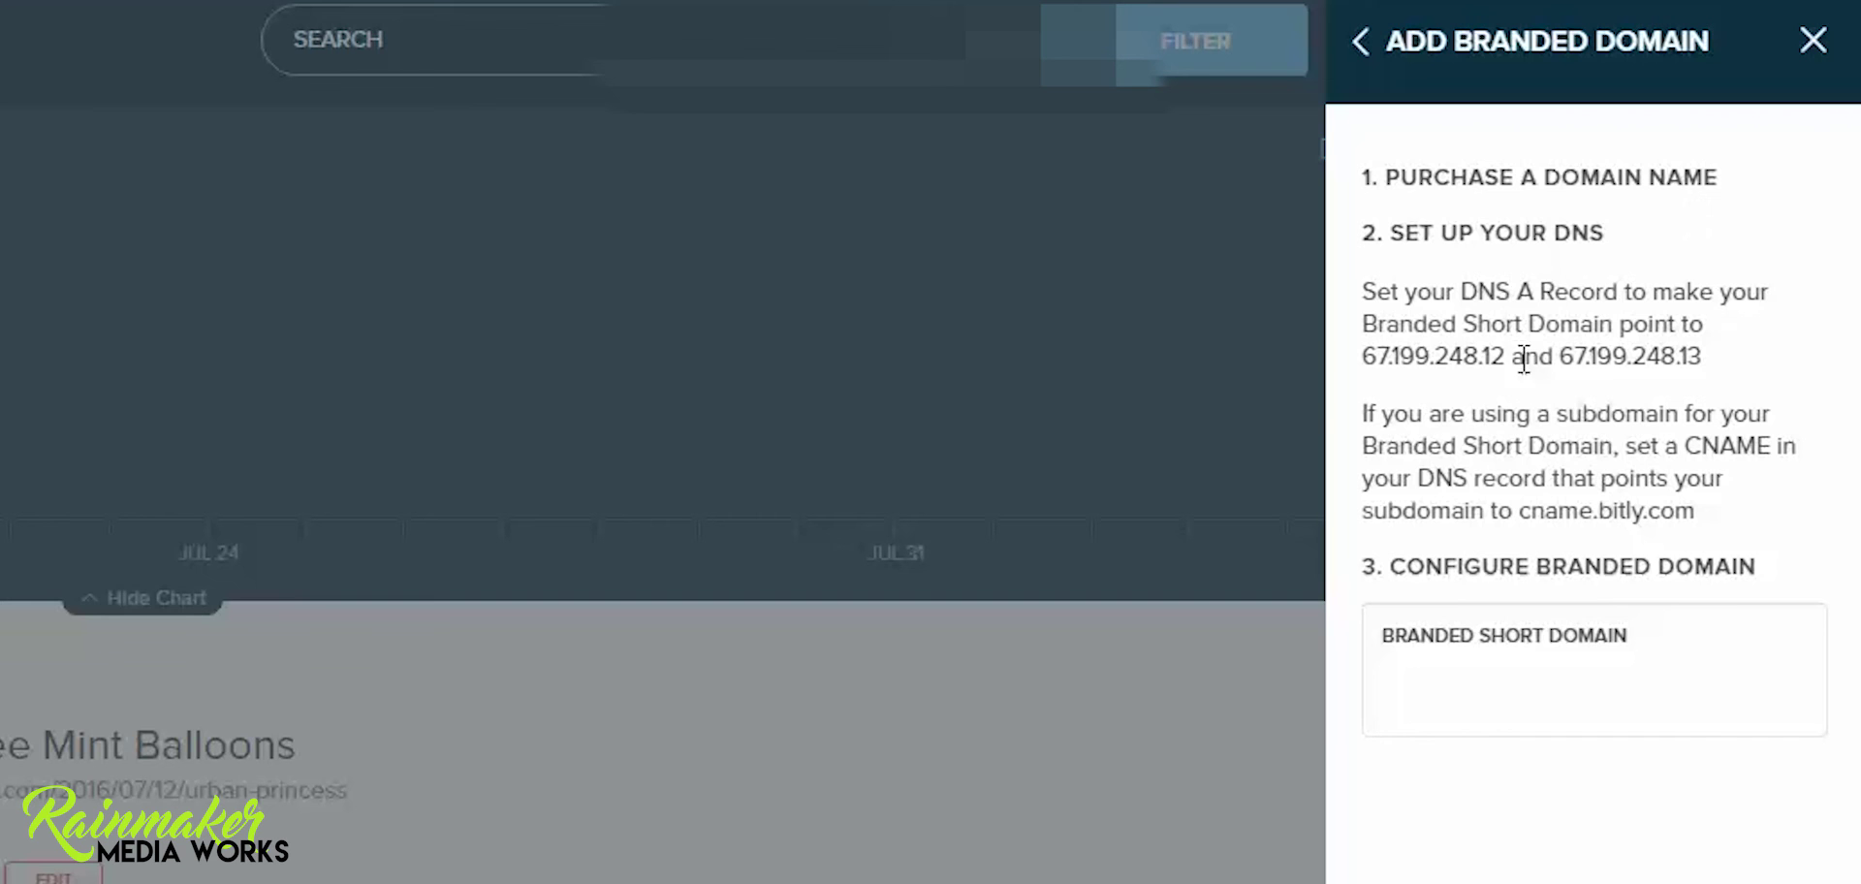
Copy 67.199.248.12 from Bitly, point TMINTB.COM's existing A record to it in GoDaddy with a 1 Hour TTL, and save the zone file.
left_click_drag(1507, 356, 1371, 366)
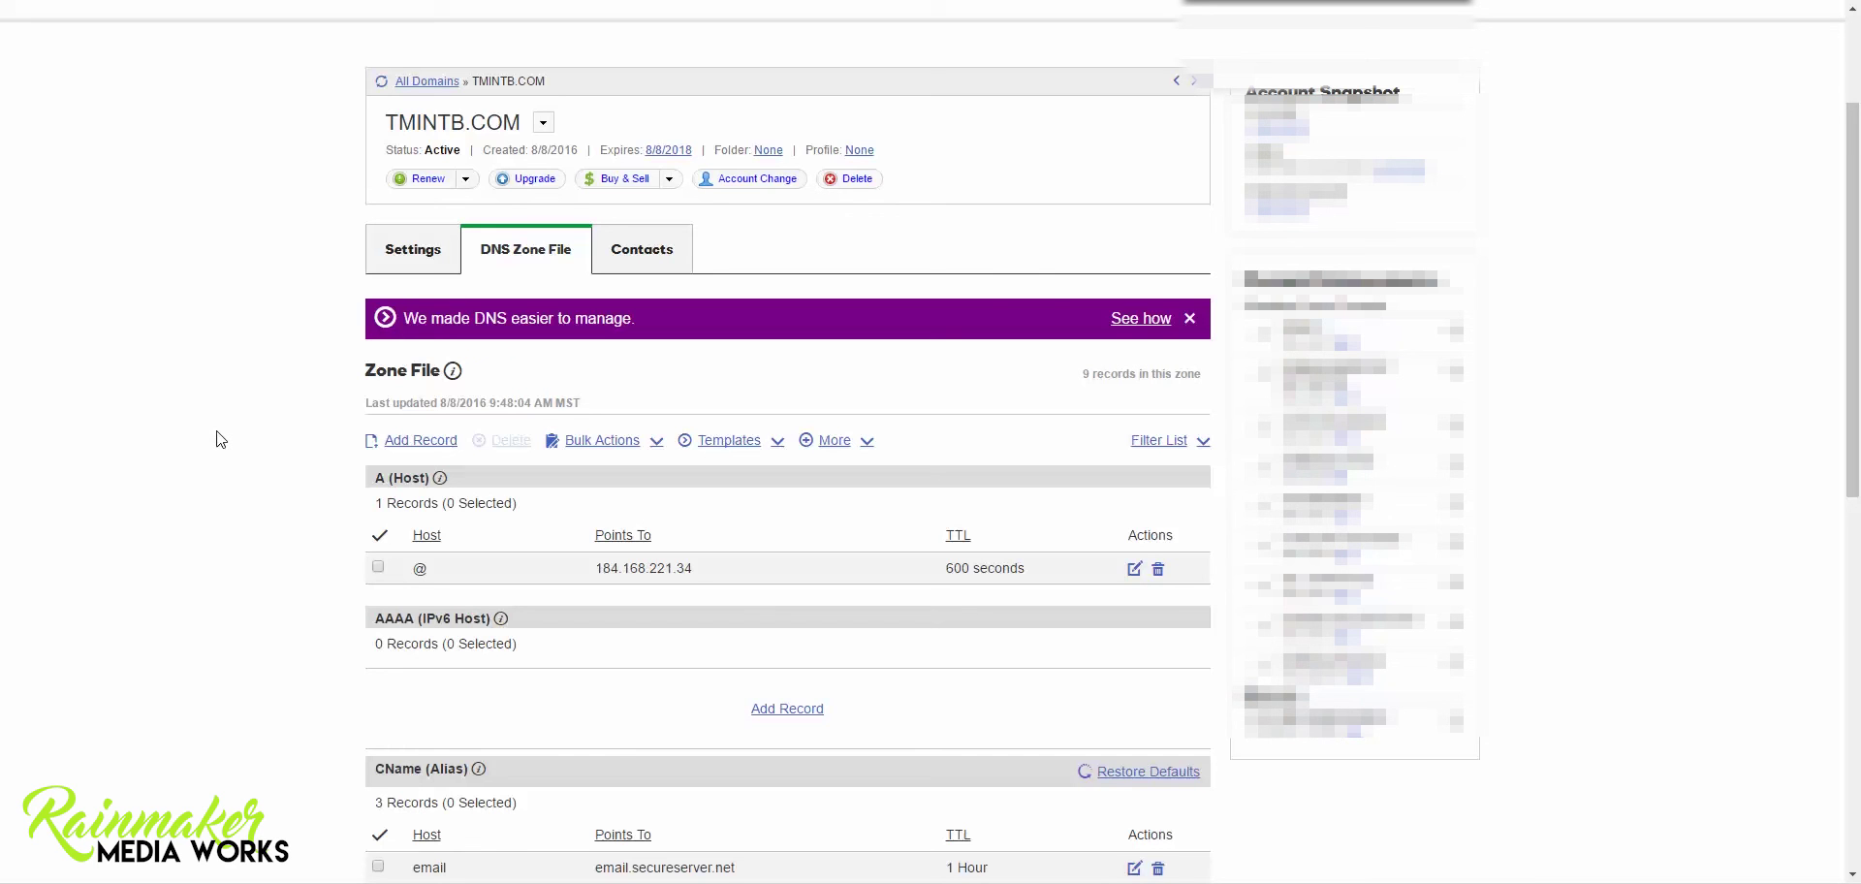
left_click(1134, 569)
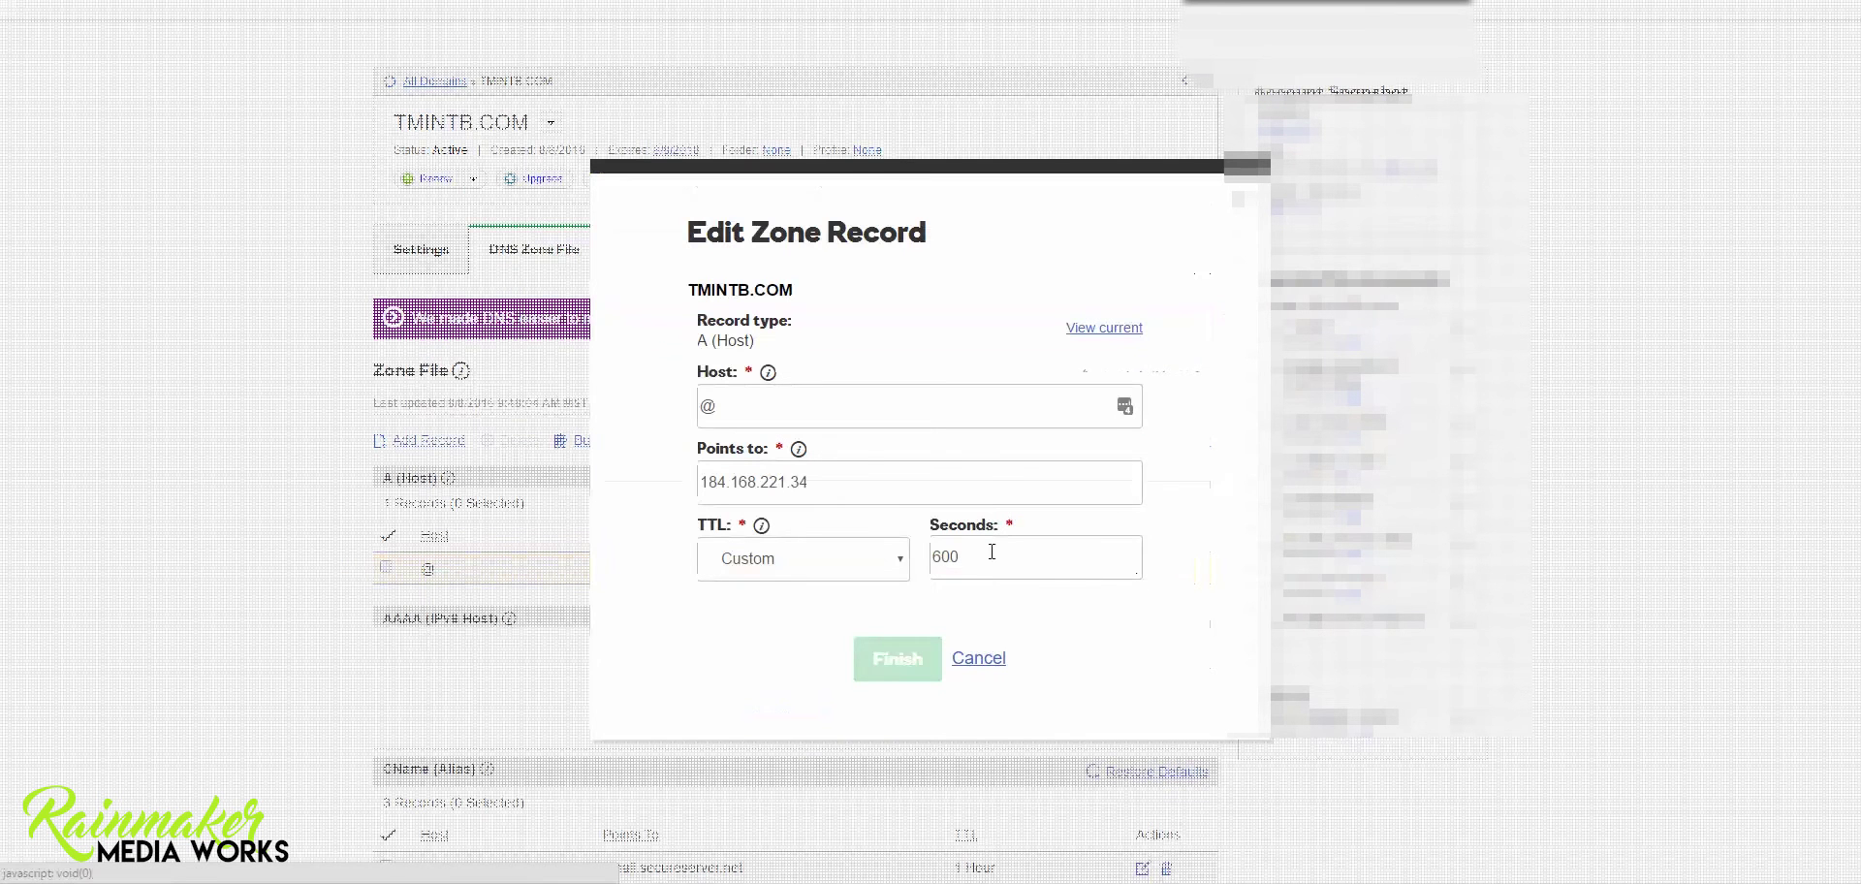
left_click(764, 408)
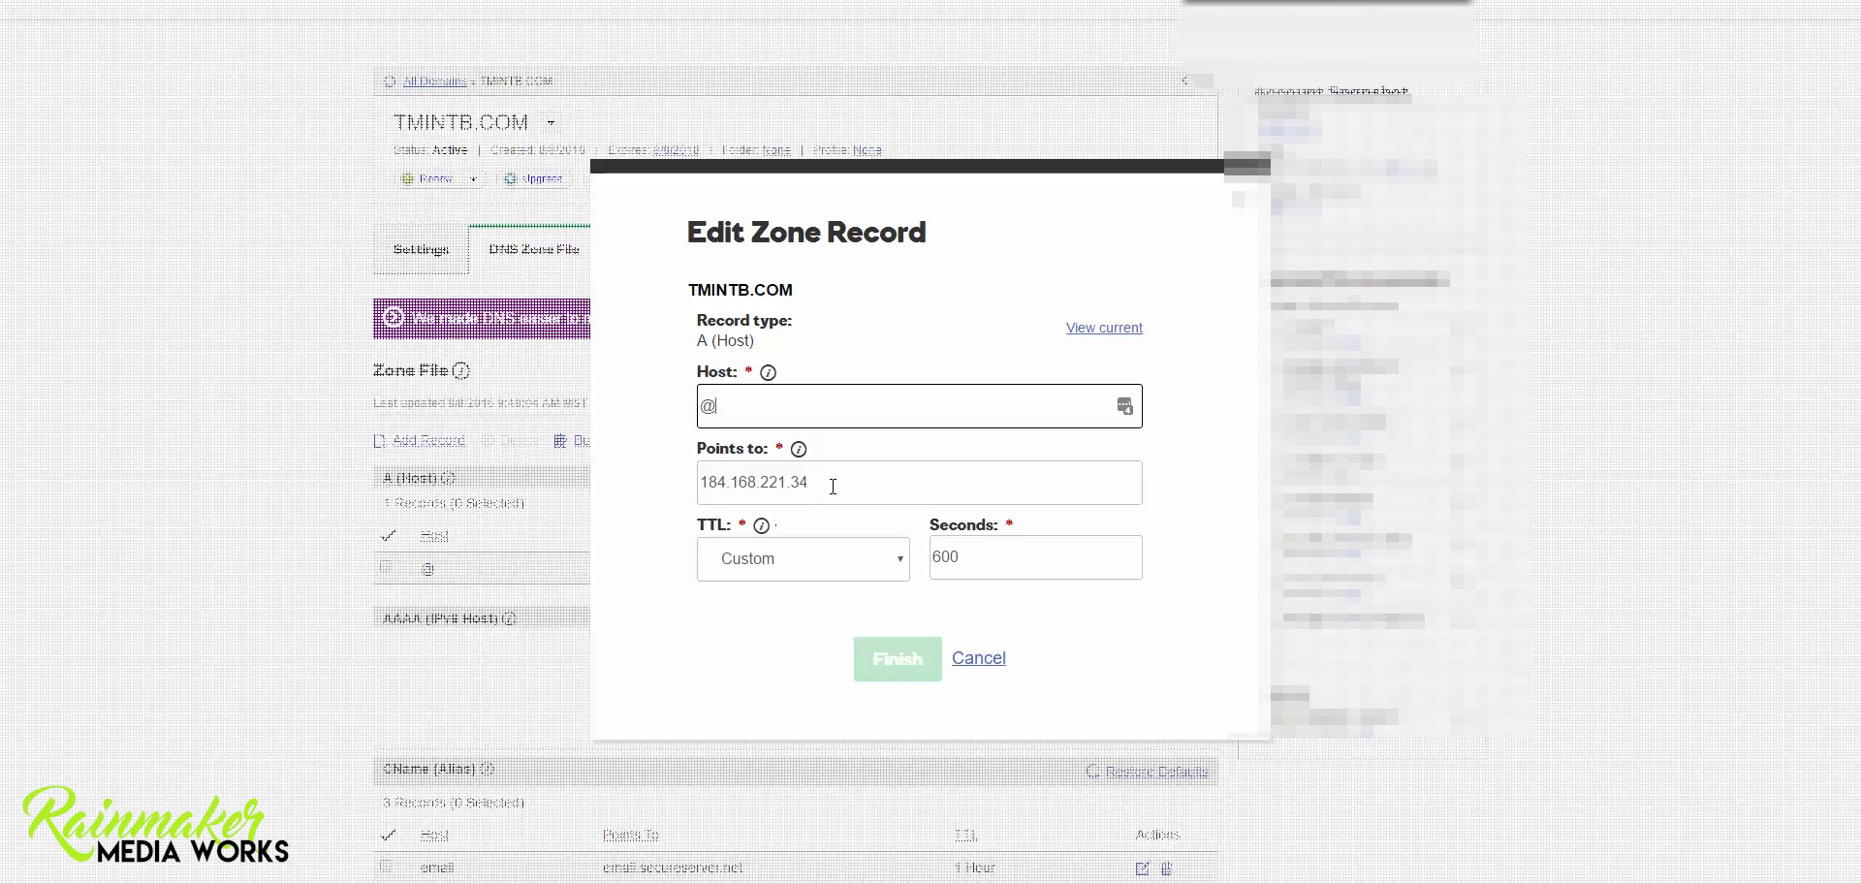
left_click_drag(833, 486, 687, 479)
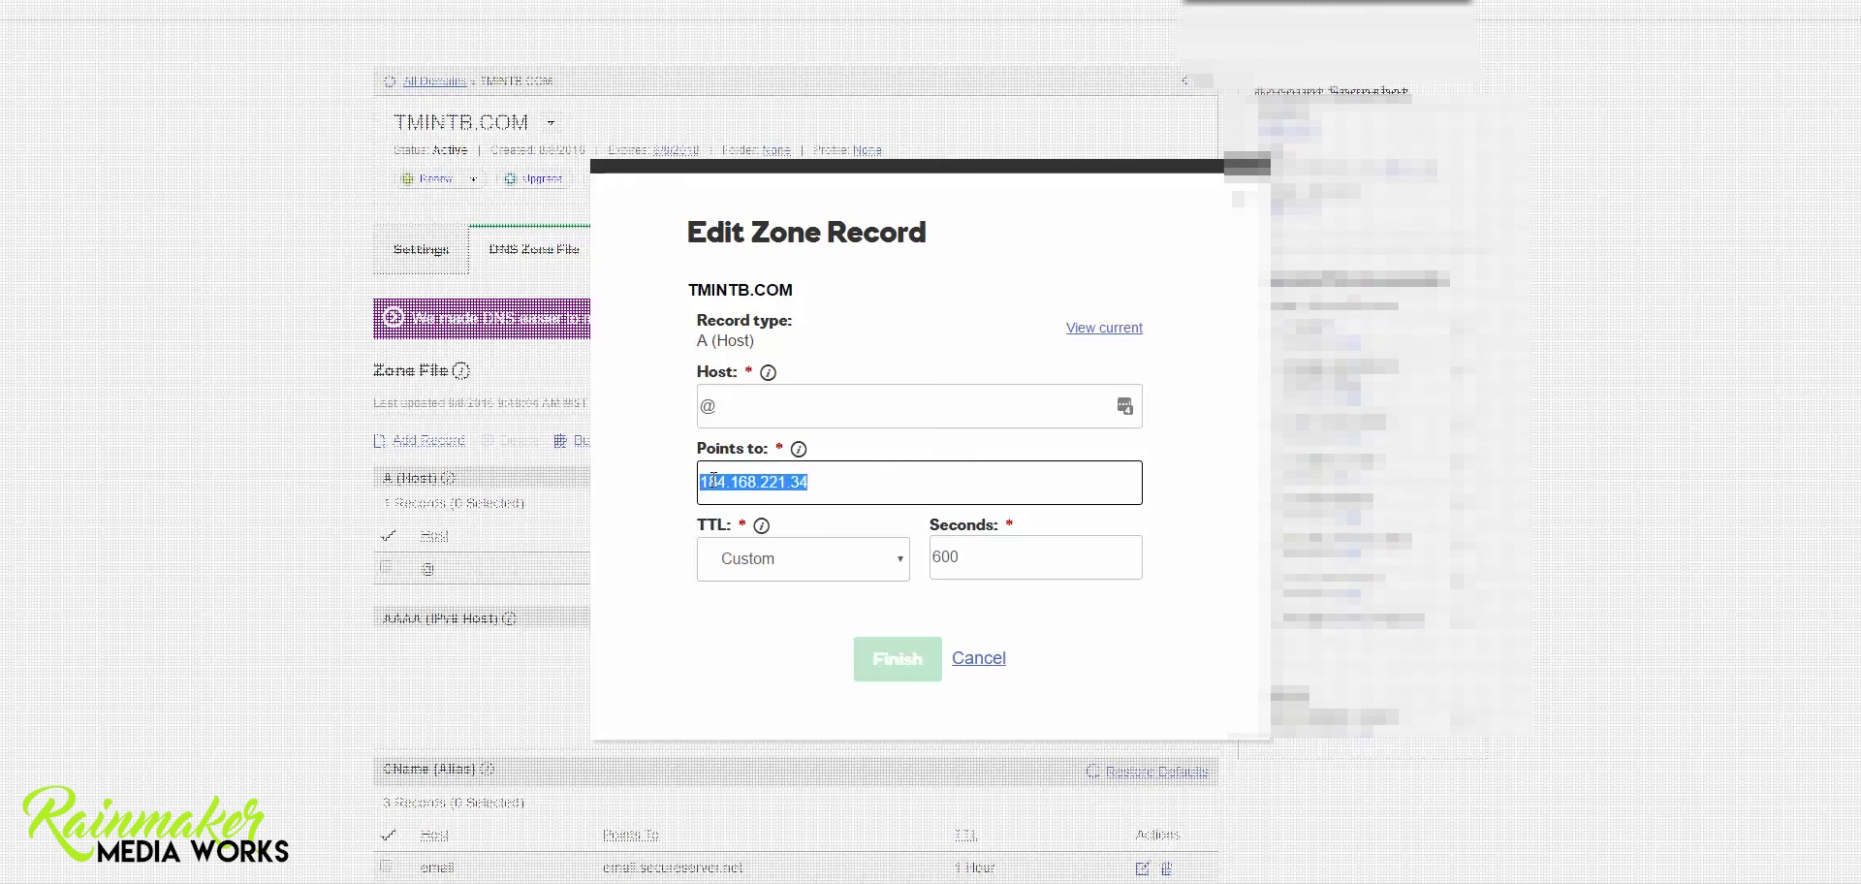
type("61.199.248.12")
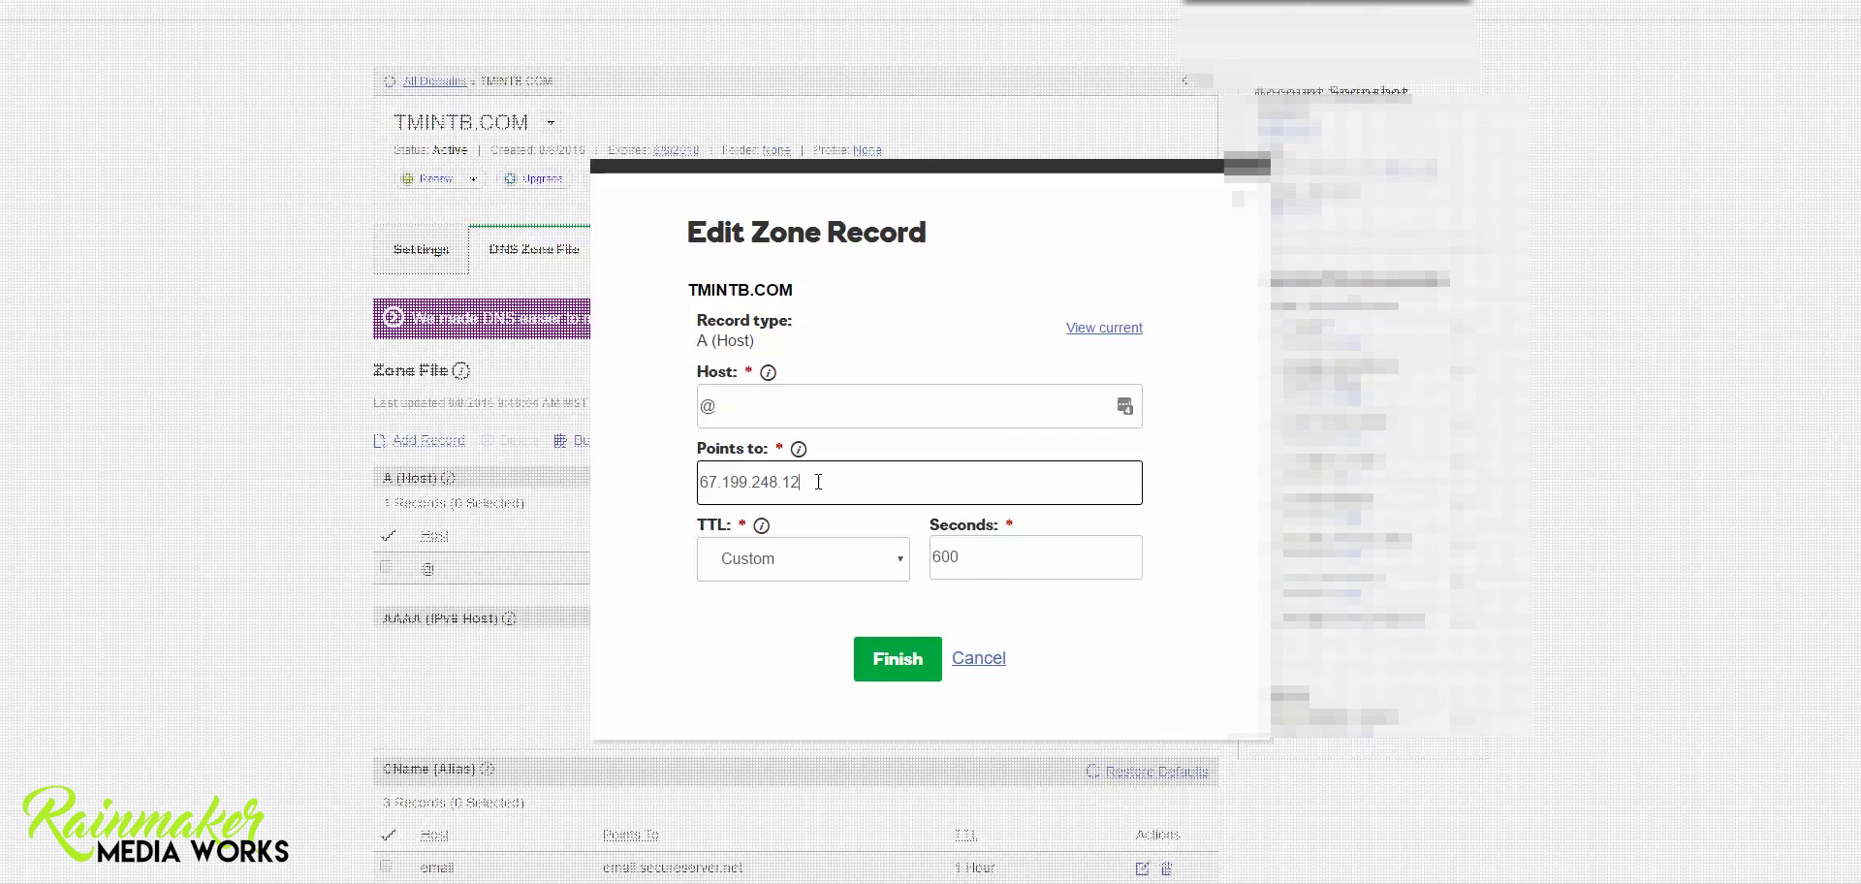
left_click(901, 565)
left_click(770, 607)
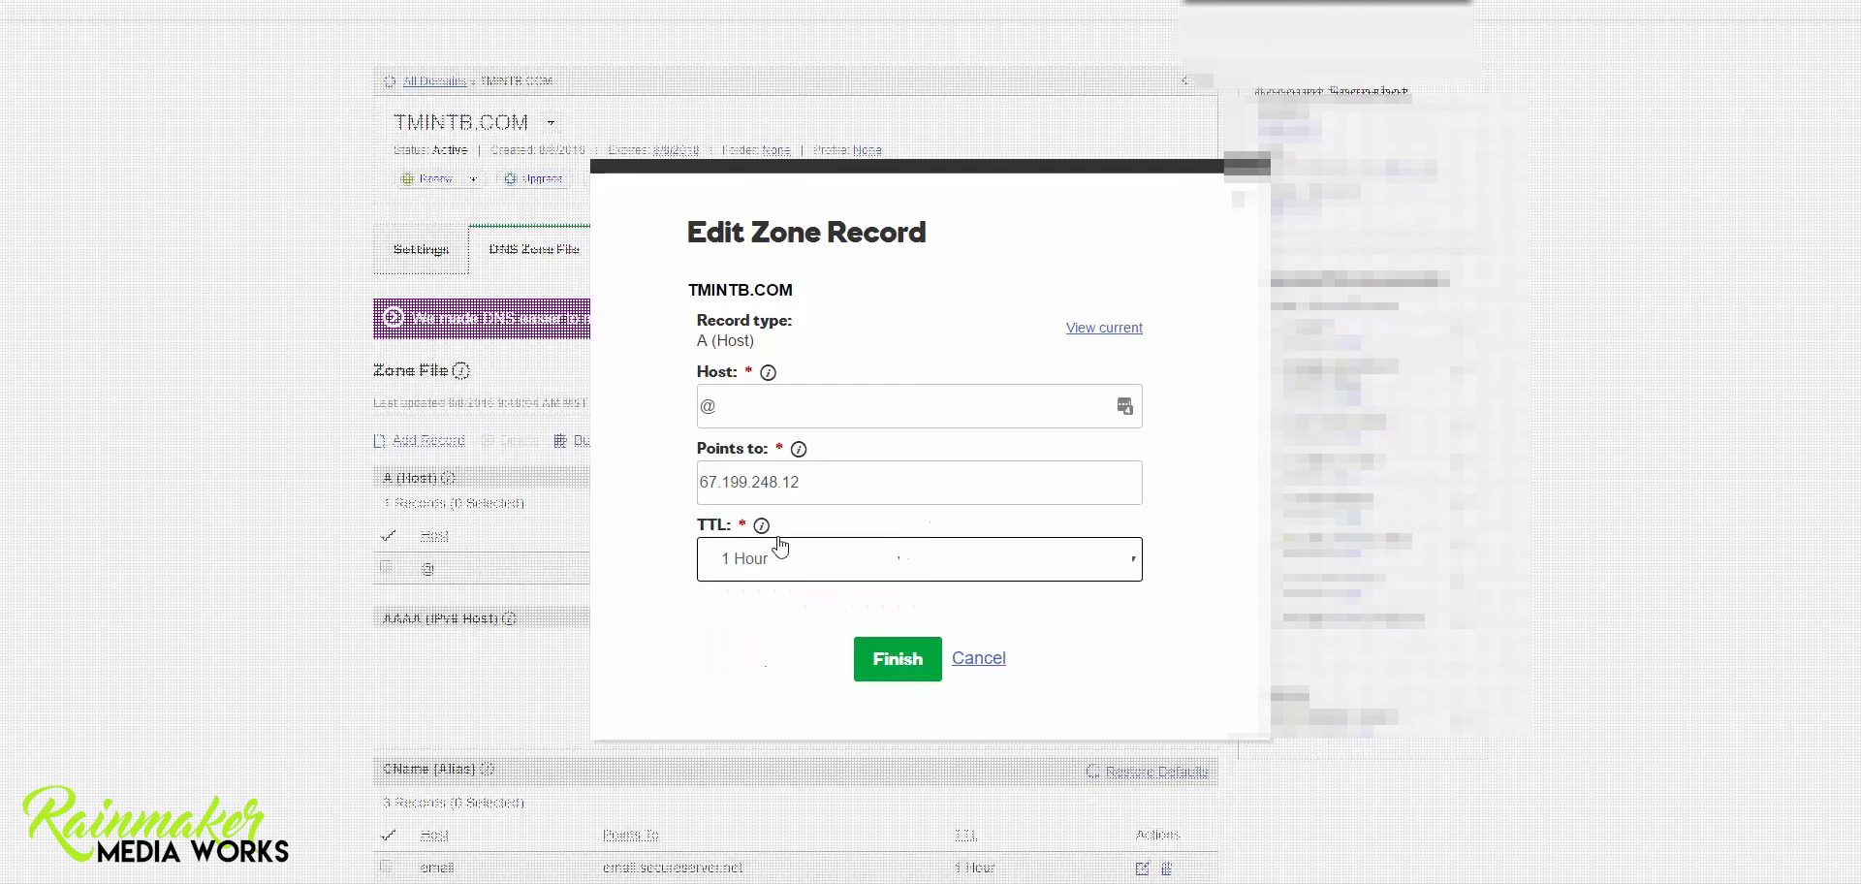
left_click(898, 662)
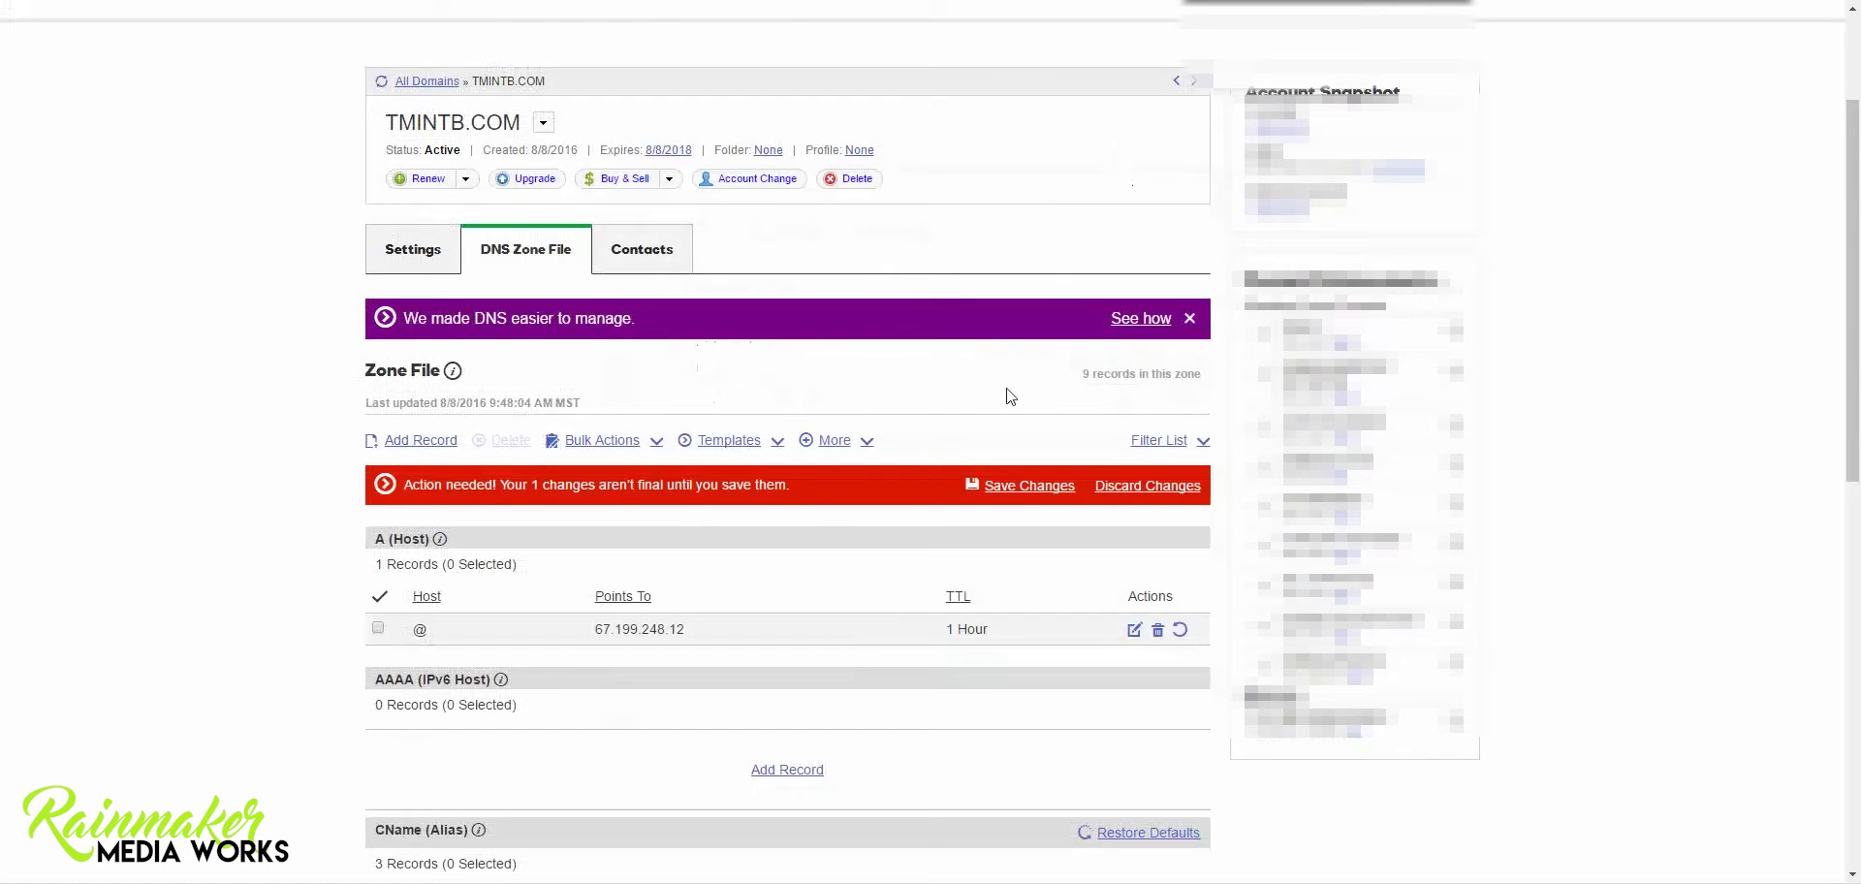
left_click(1031, 486)
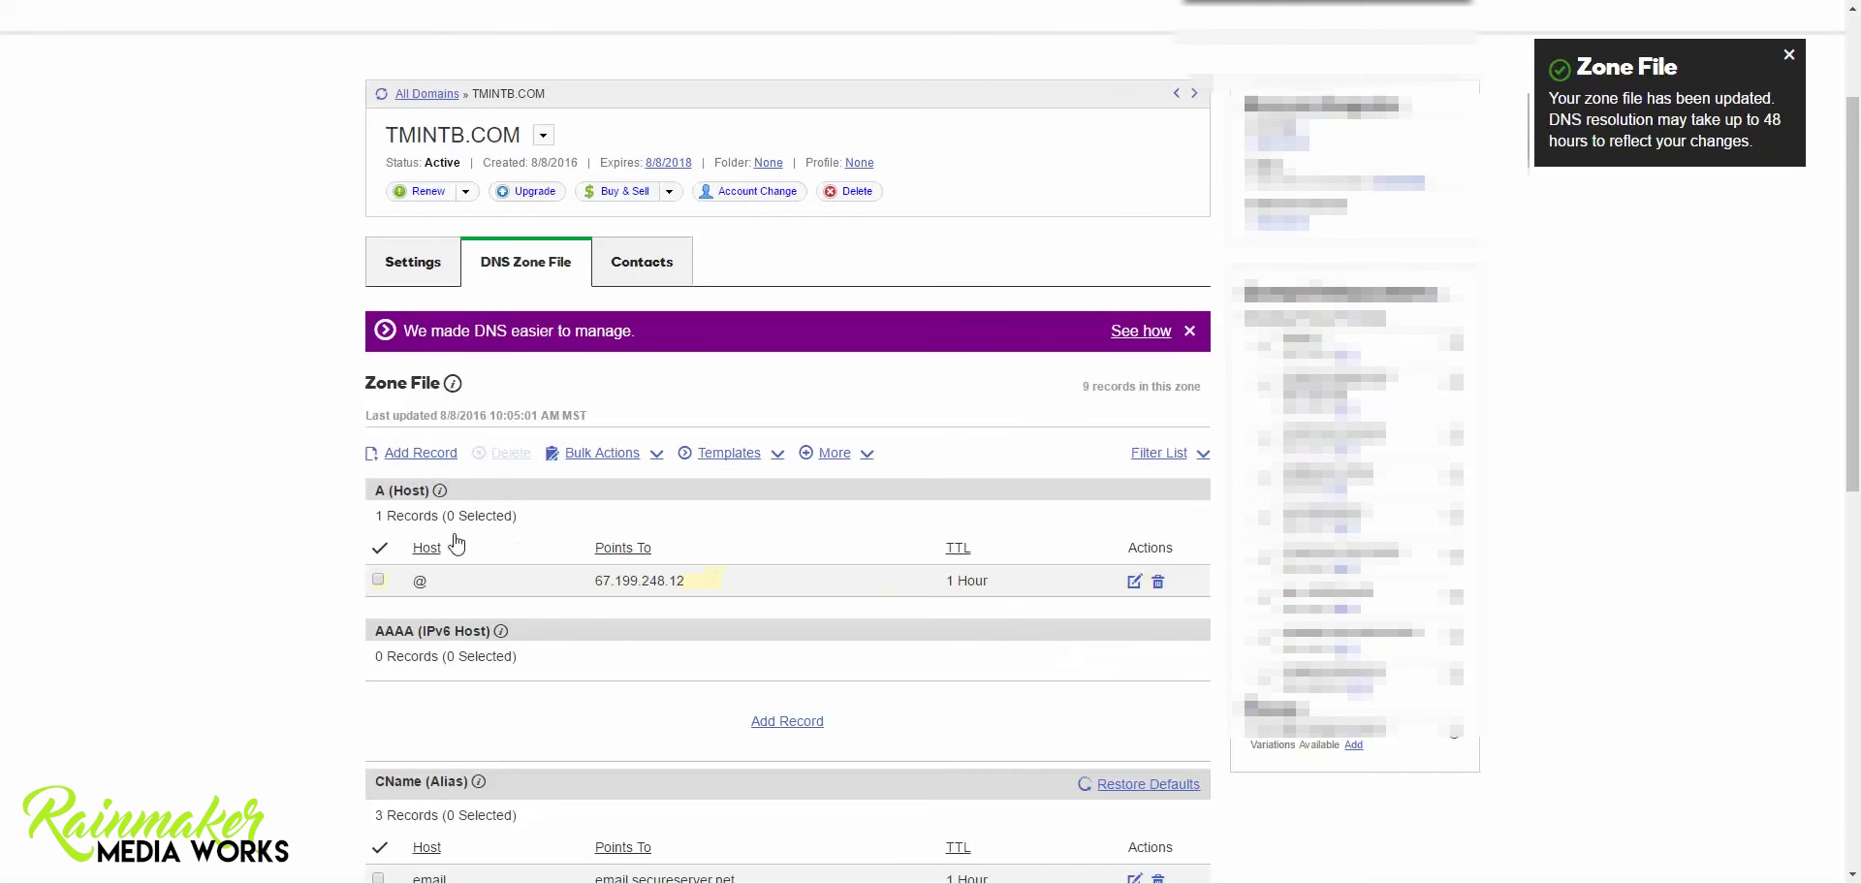
Start a new A (Host) zone record for TMINTB.COM with @ as the host.
left_click(434, 456)
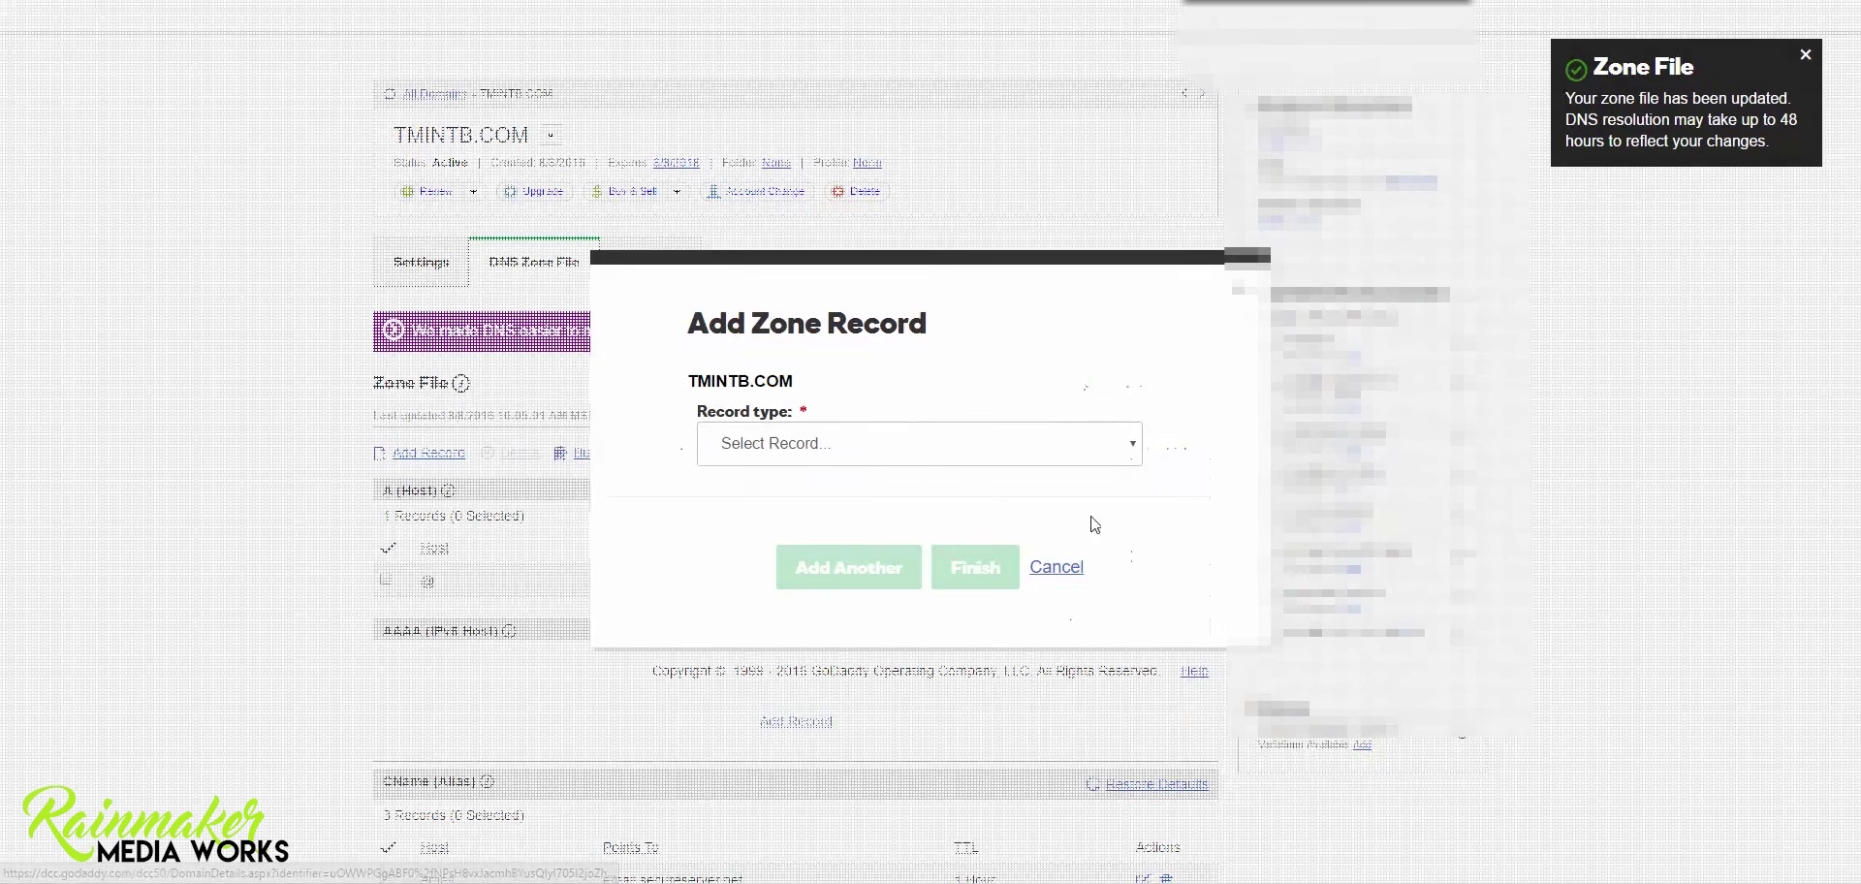
left_click(859, 454)
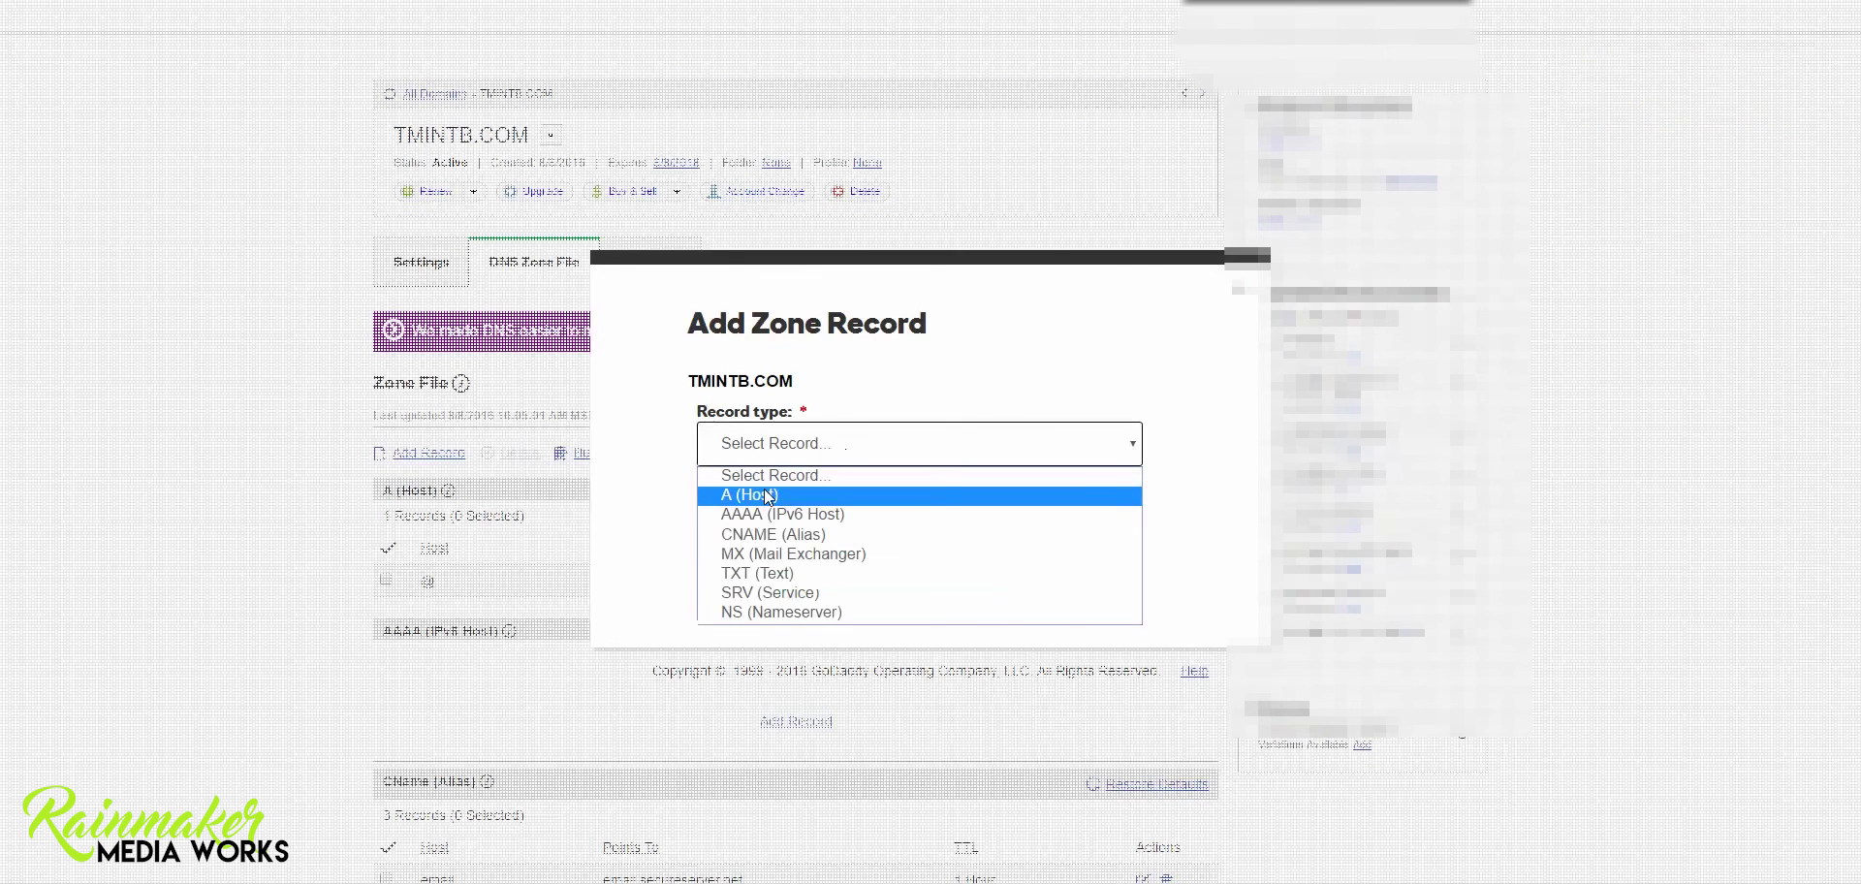
left_click(764, 486)
left_click(789, 426)
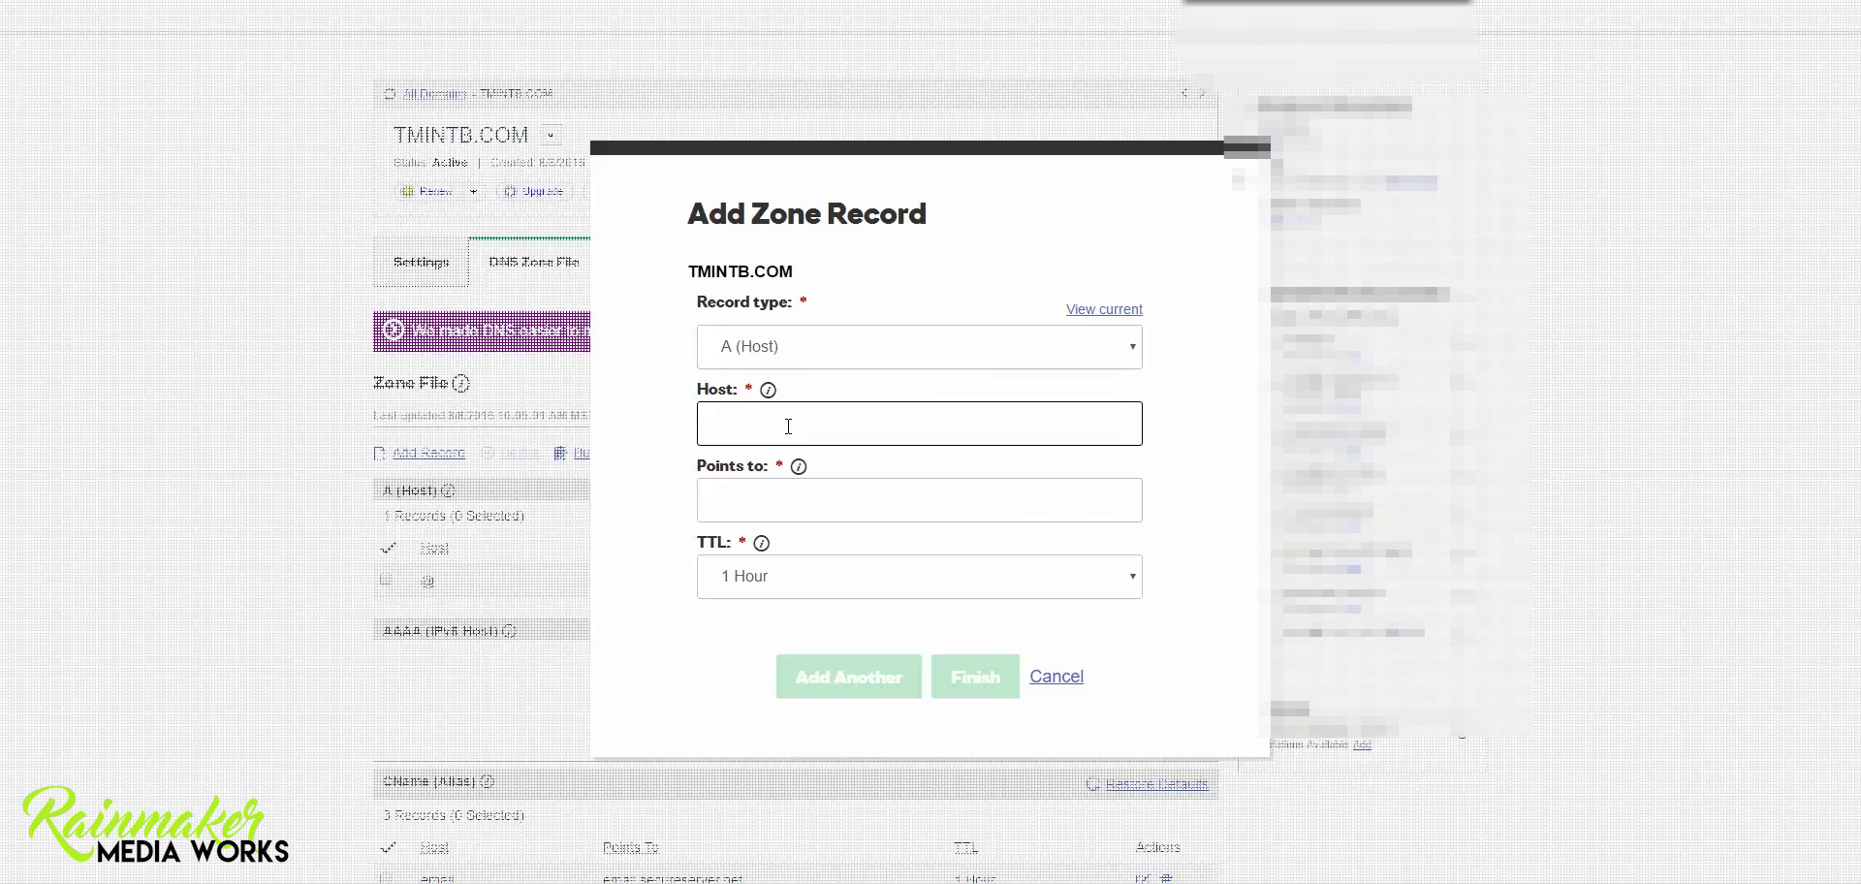
type("@")
key("Tab")
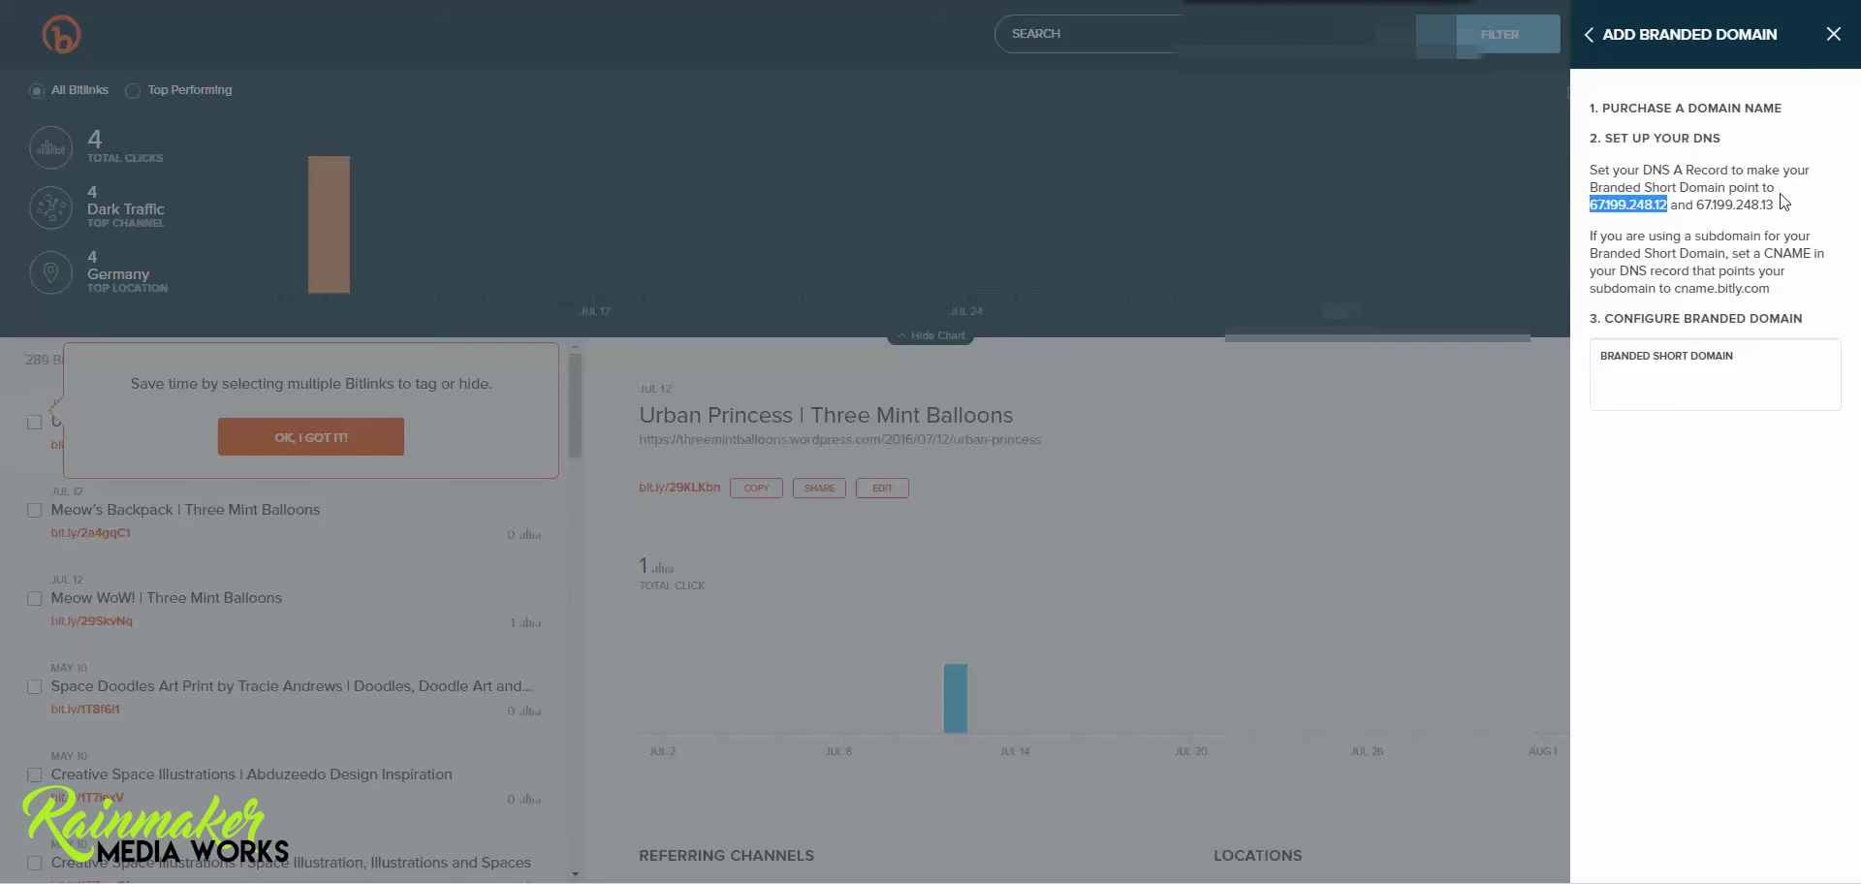
Point the new A record to Bitly's second address 67.199.248.13 with a 1 Hour TTL, add it, and save the zone file.
left_click_drag(1778, 203, 1692, 221)
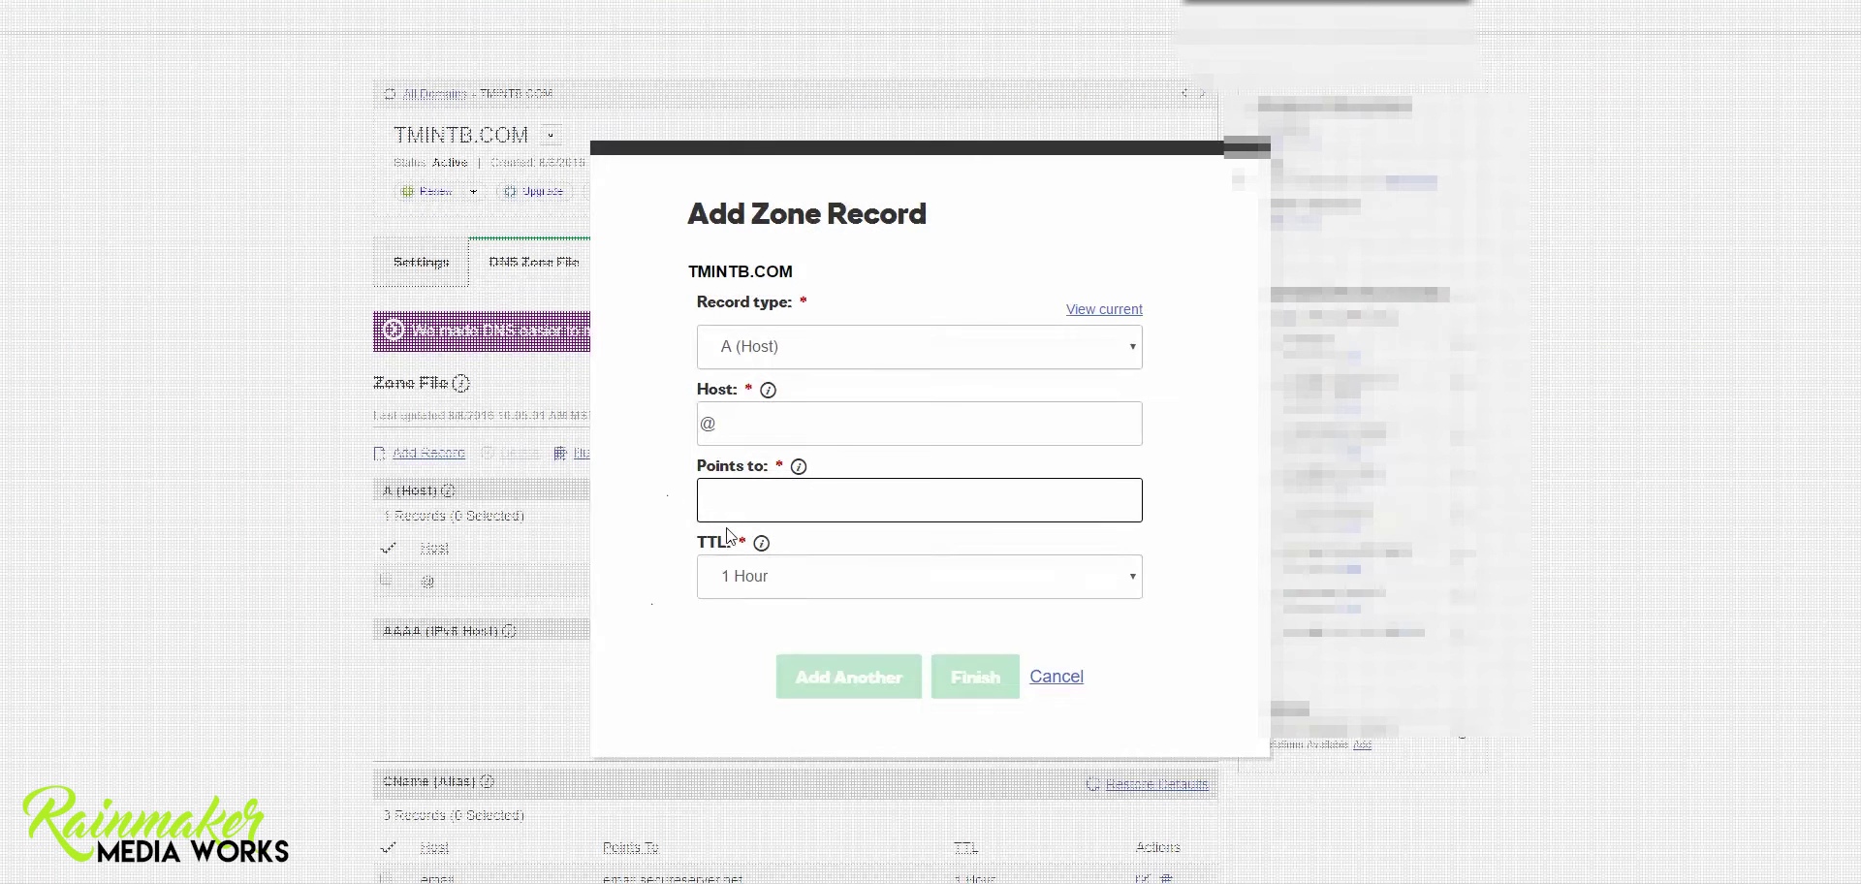
type("67.199.248.13")
left_click(836, 588)
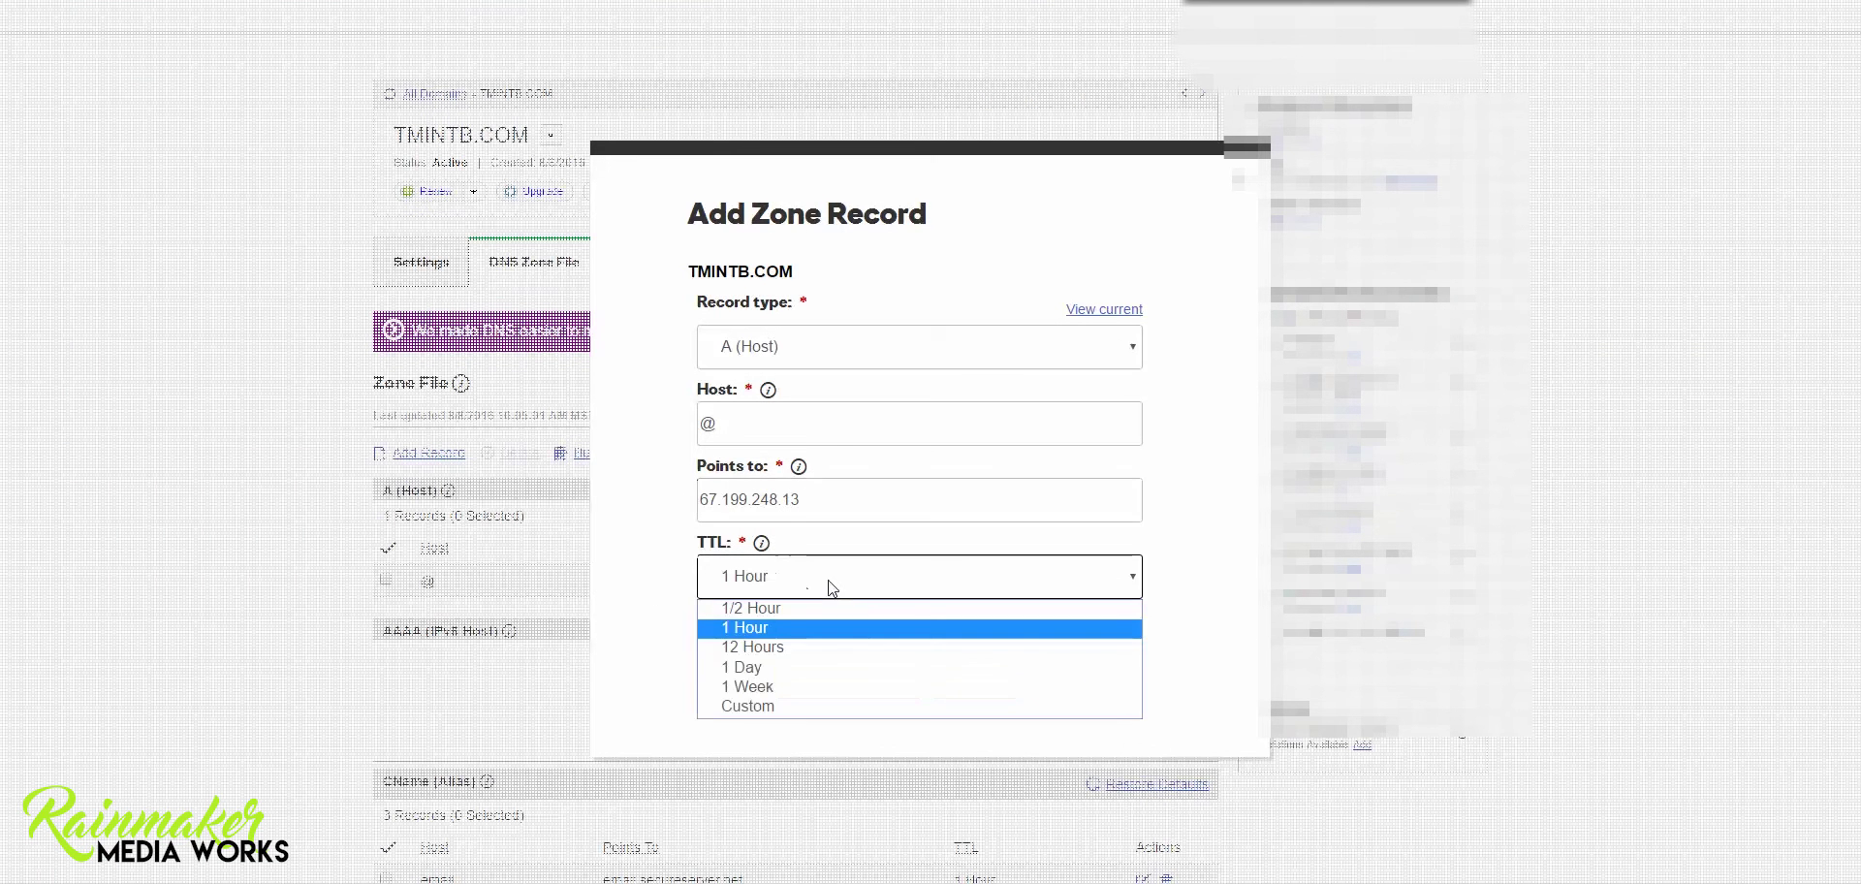
left_click(640, 594)
left_click(840, 677)
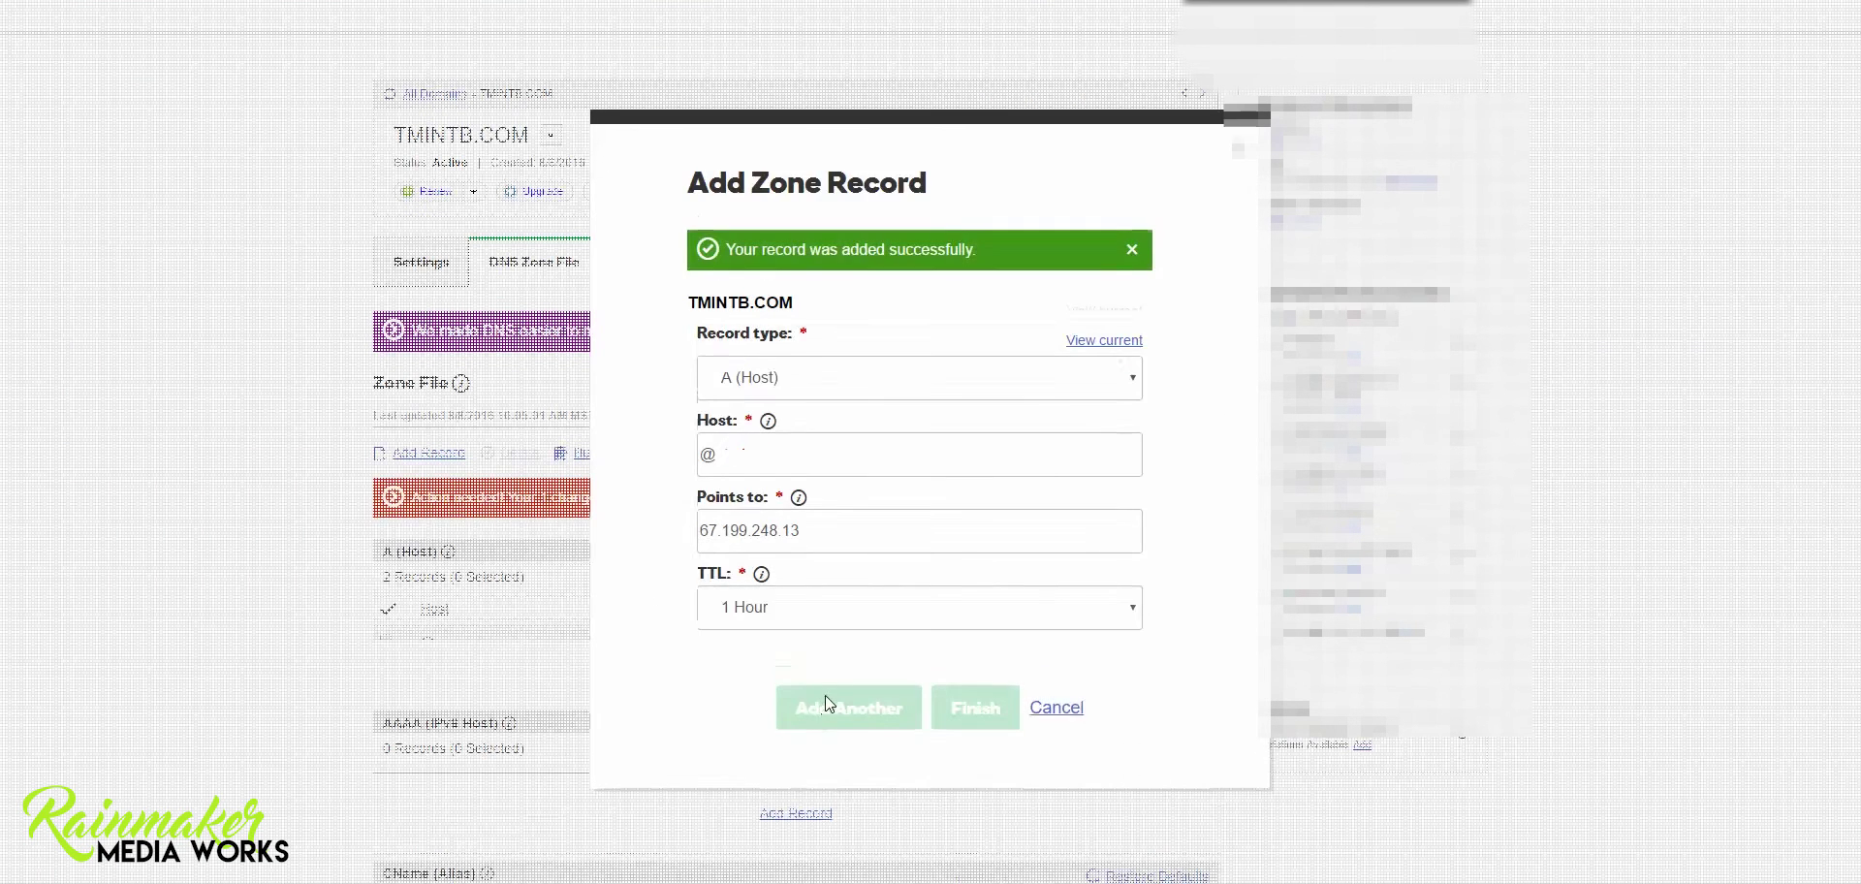
left_click(1070, 715)
left_click(1027, 504)
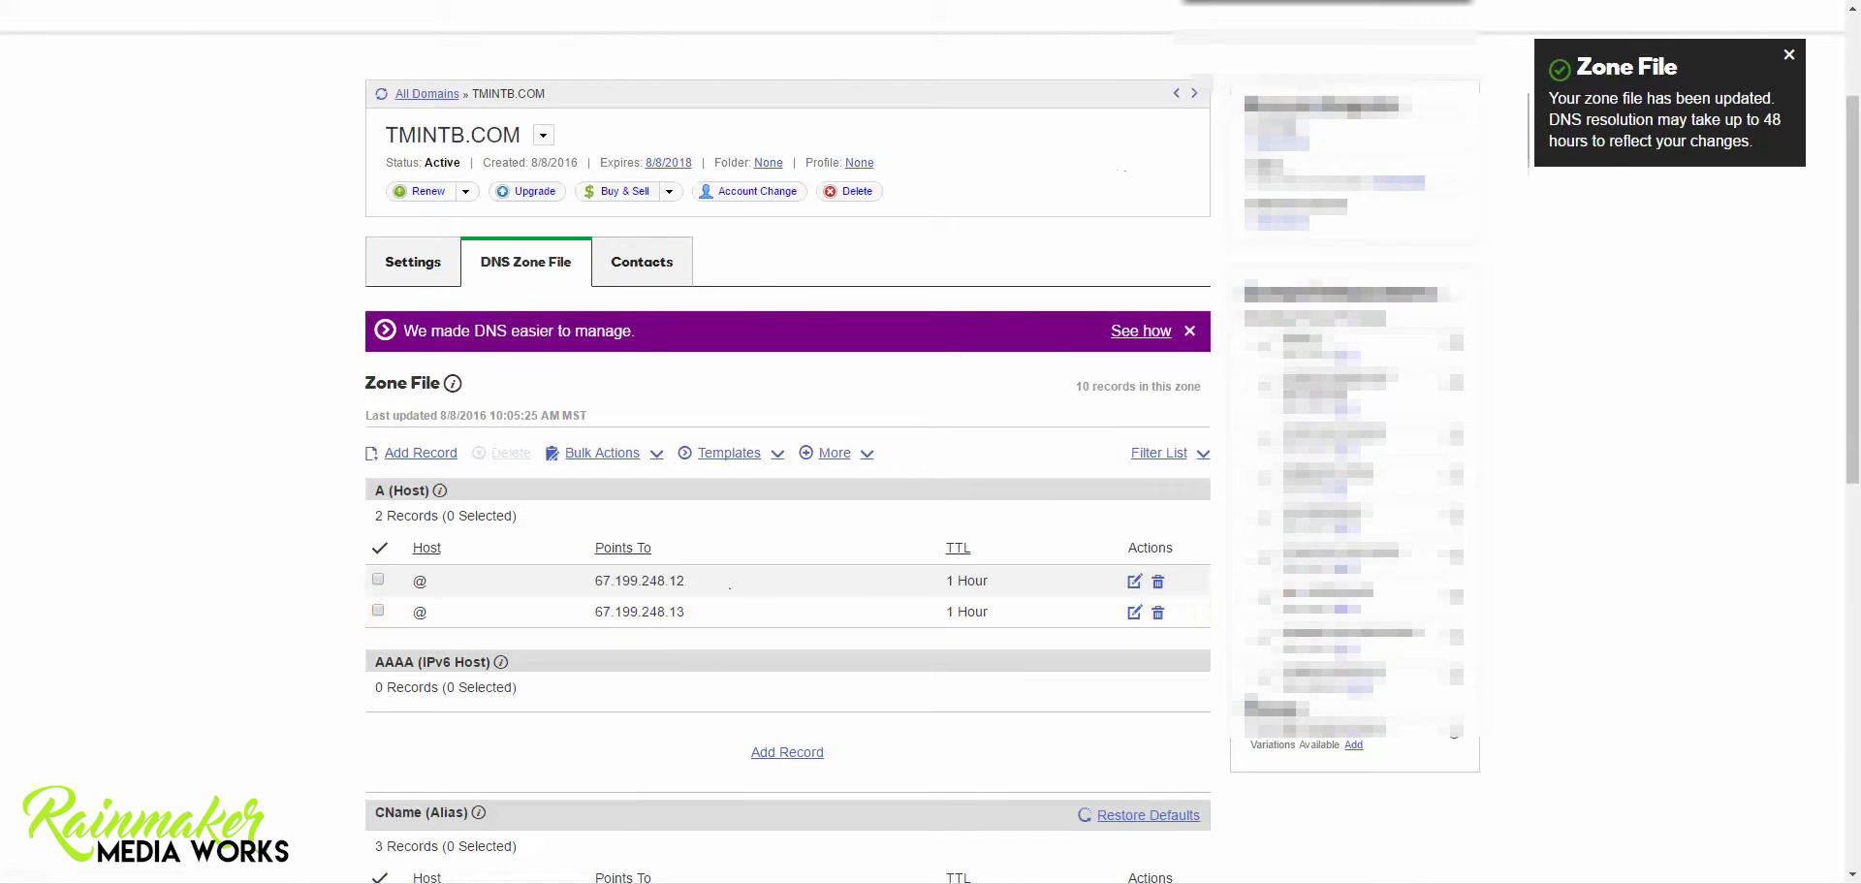
Switch to Bitly, enter tmintb.com as the branded short domain, and submit it for verification.
key("ctrl+Tab")
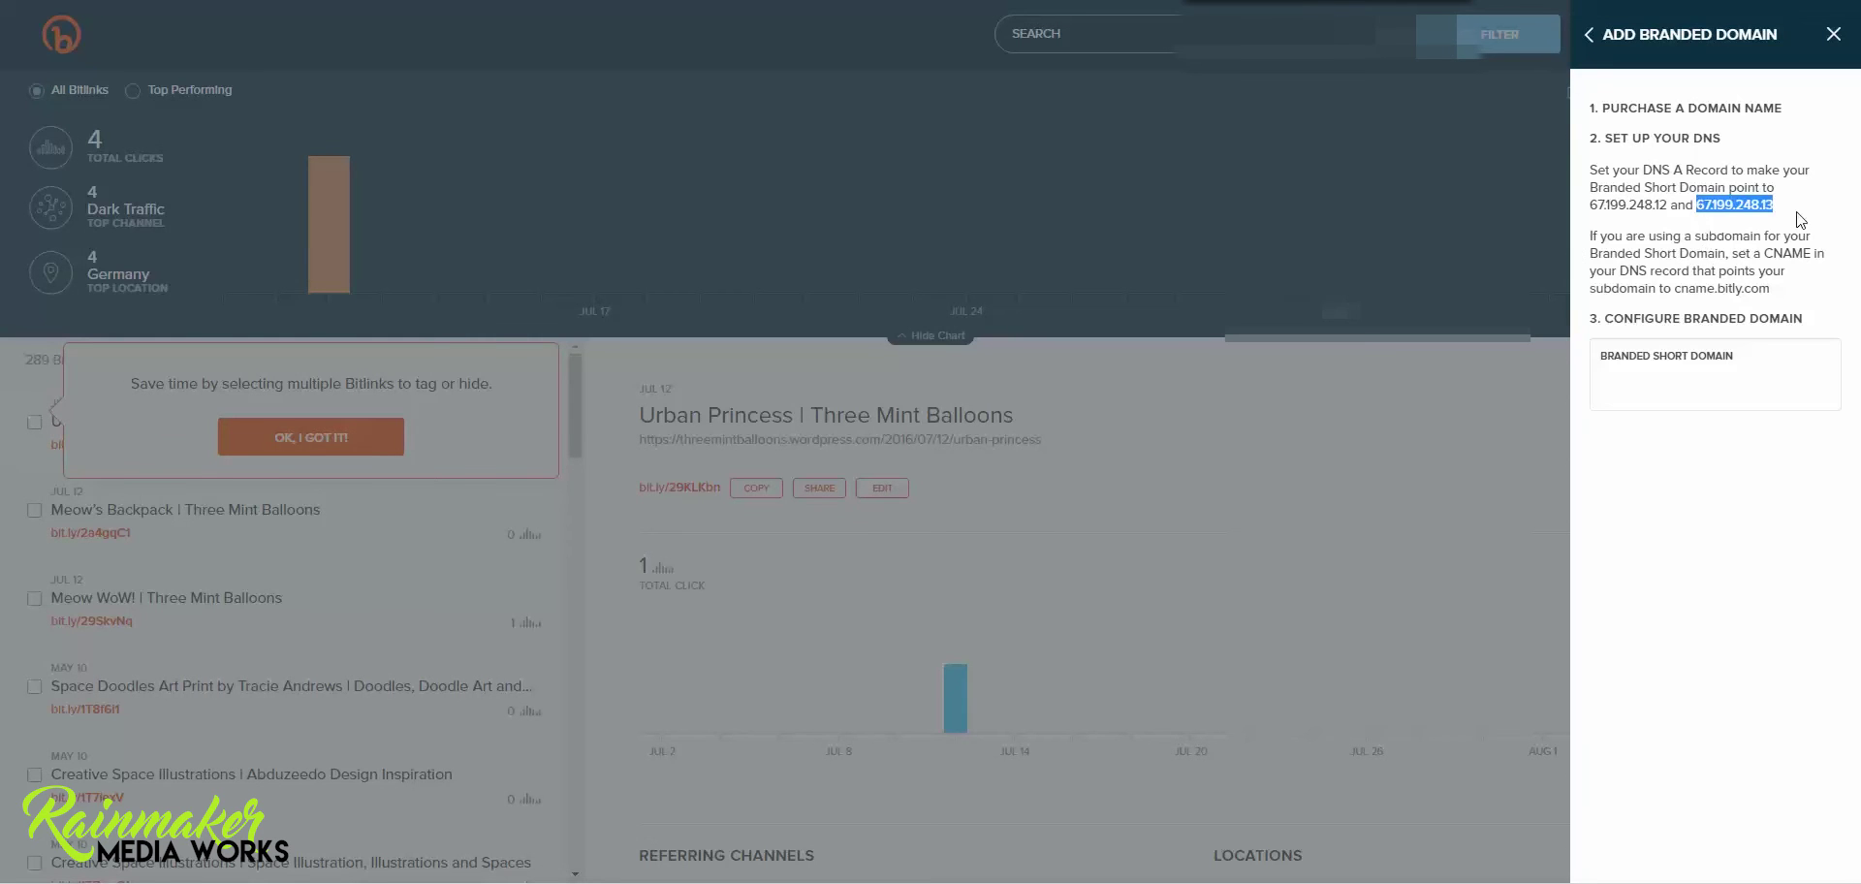
left_click(1750, 365)
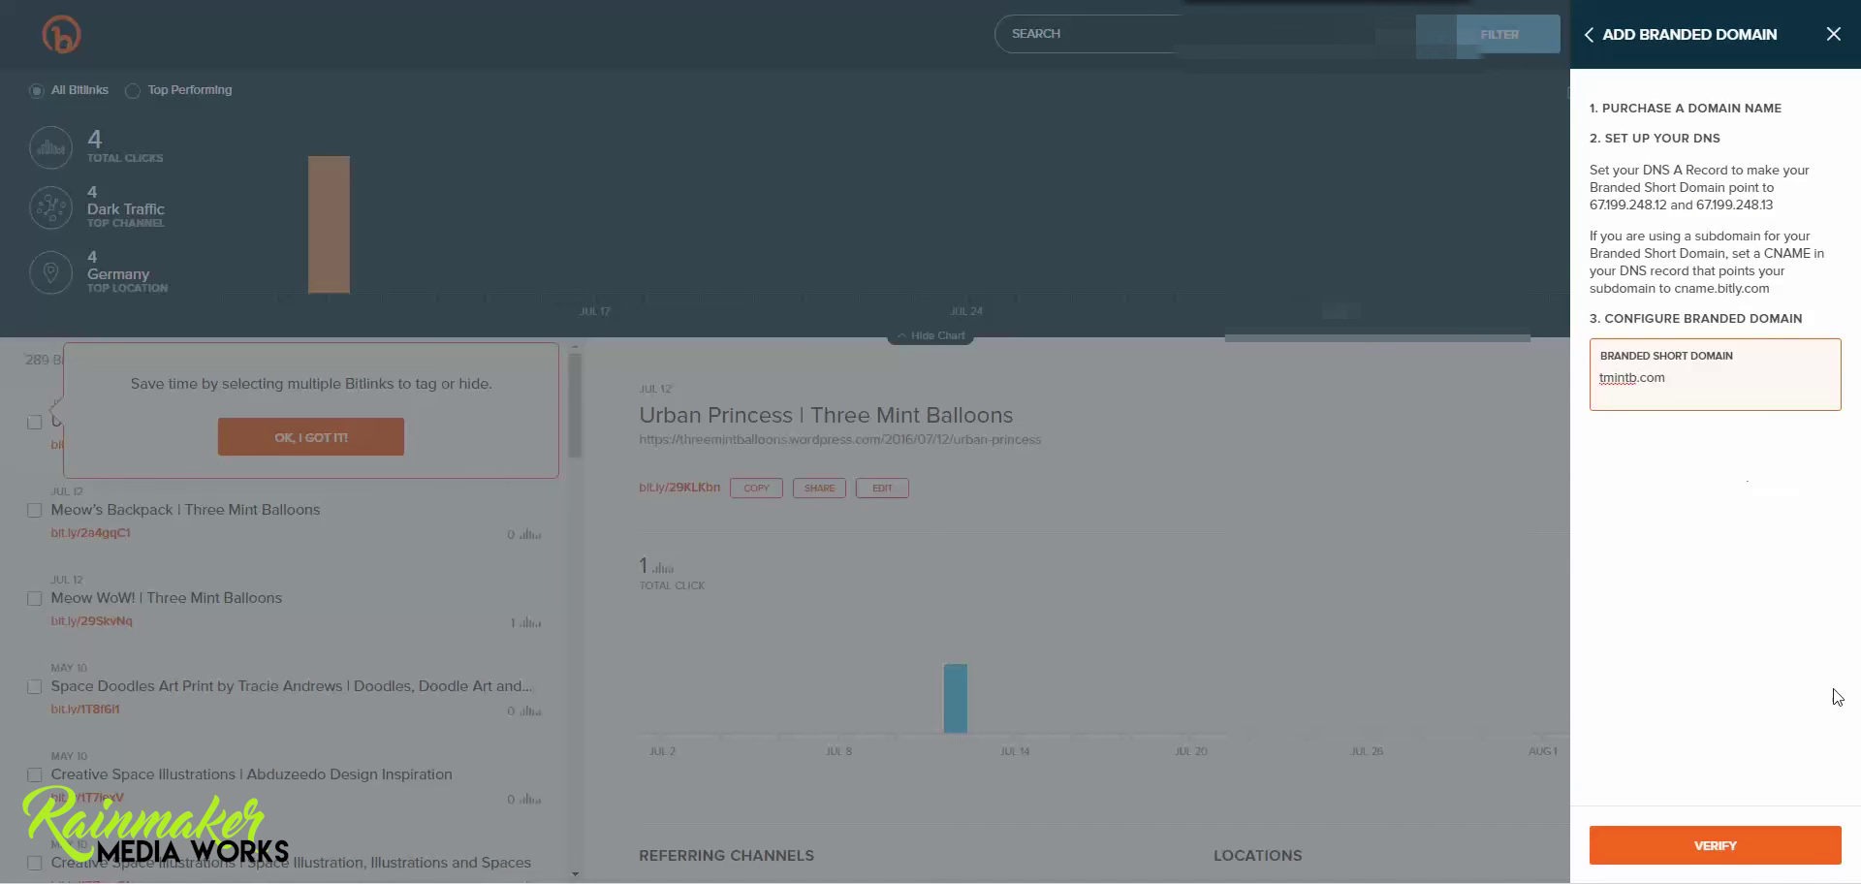
left_click(1759, 858)
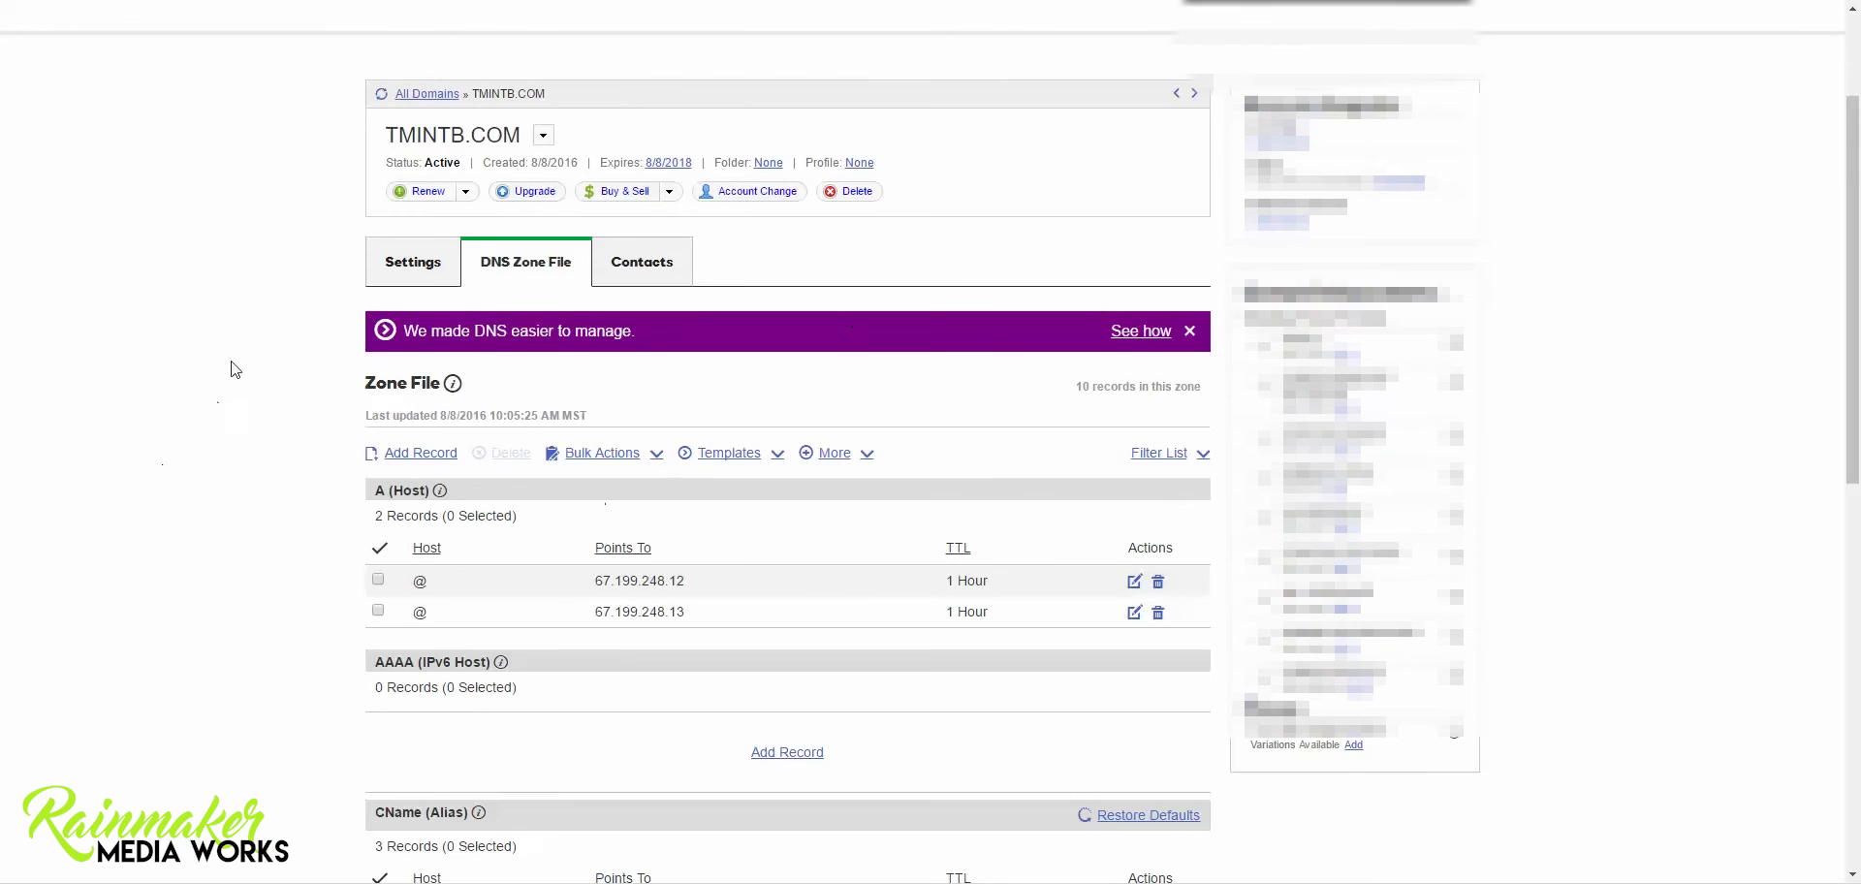
Review the zone file records in GoDaddy and dismiss the banner about easier DNS management.
scroll(243, 349, "down", 3)
scroll(249, 335, "up", 2)
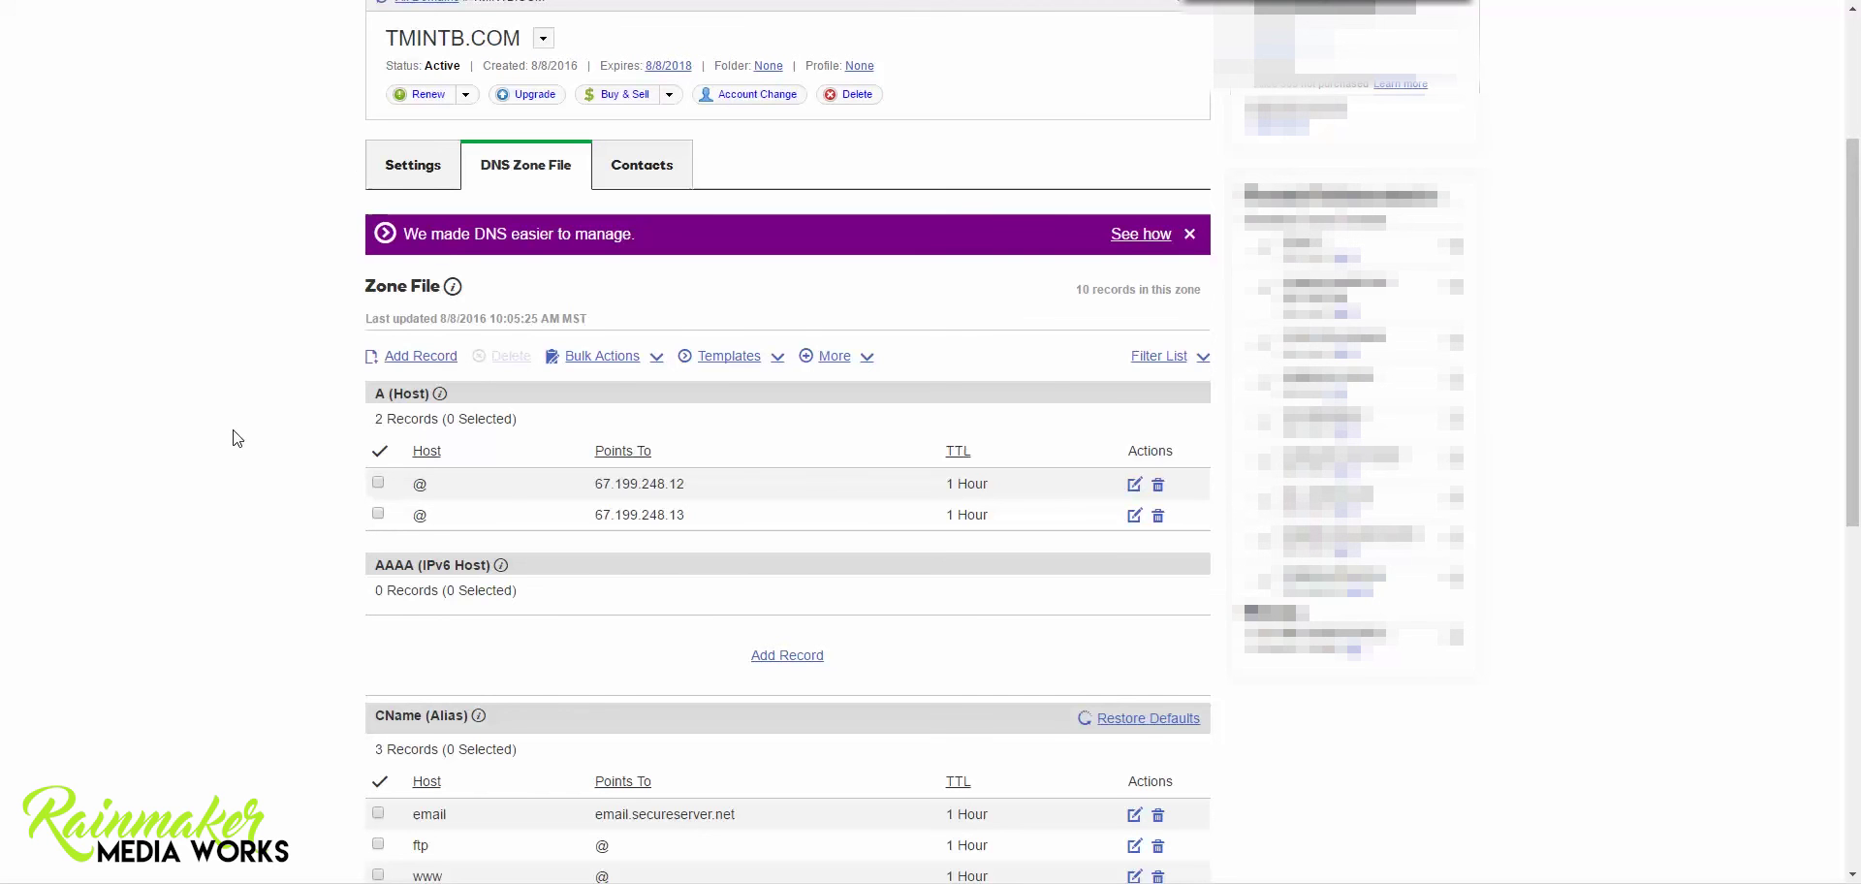
left_click(1190, 234)
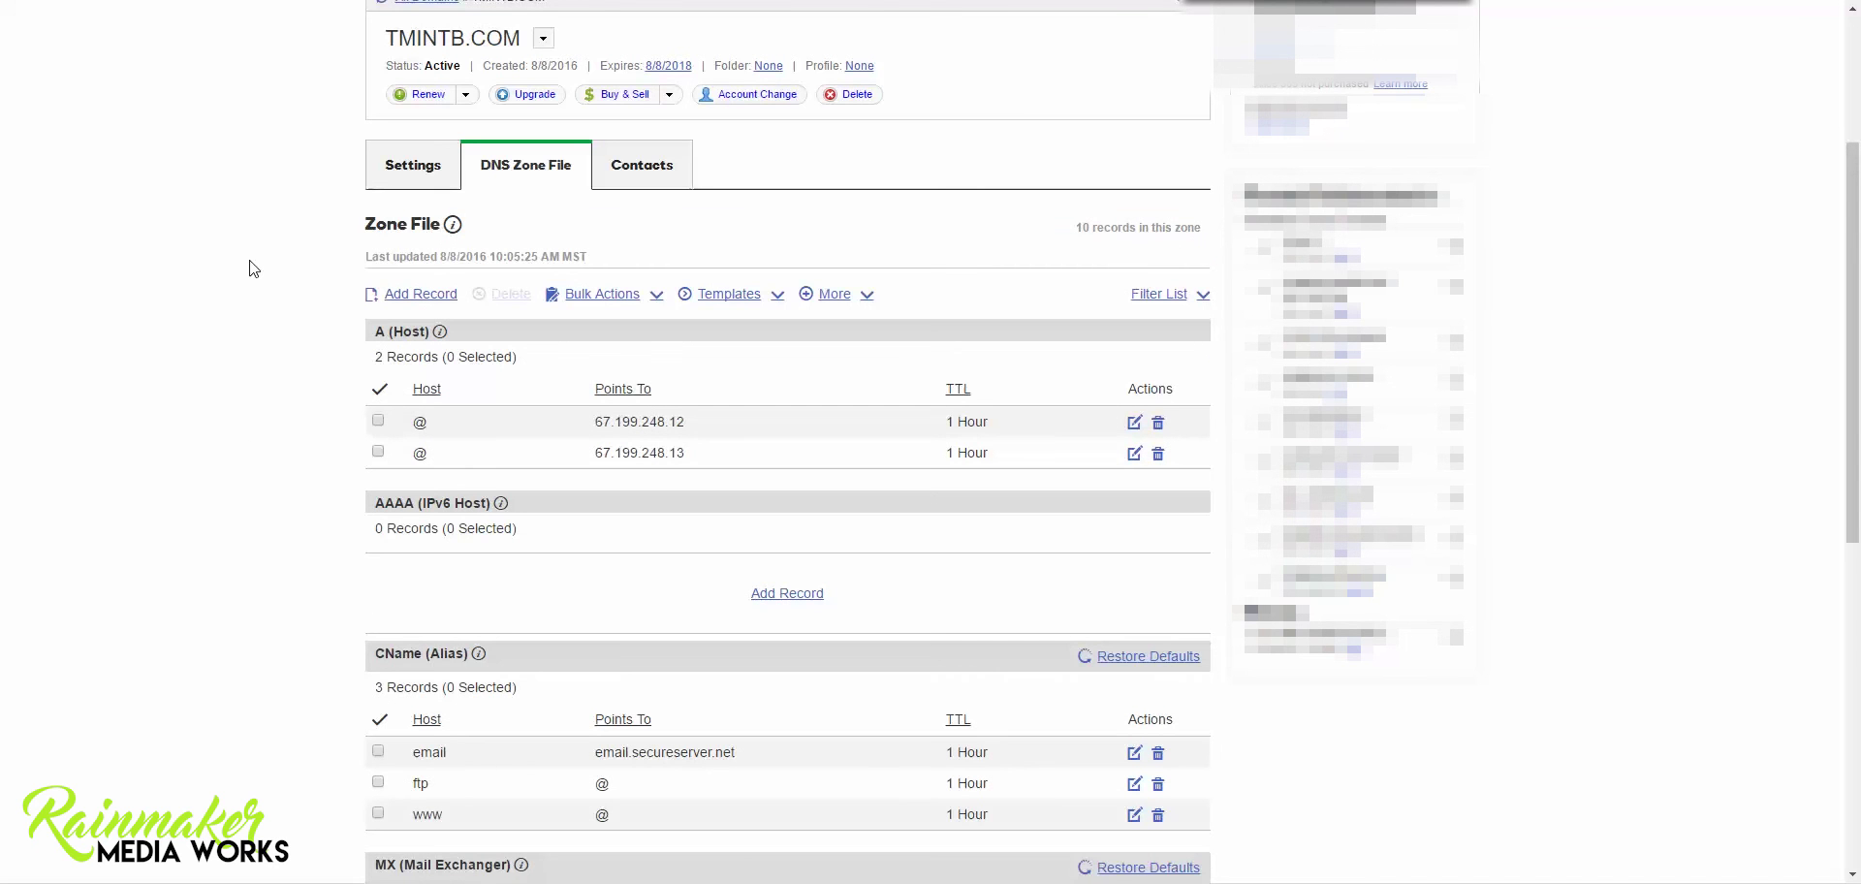
Retry verifying tmintb.com as the branded short domain in Bitly, and recheck its zone file in GoDaddy.
key("ctrl+Tab")
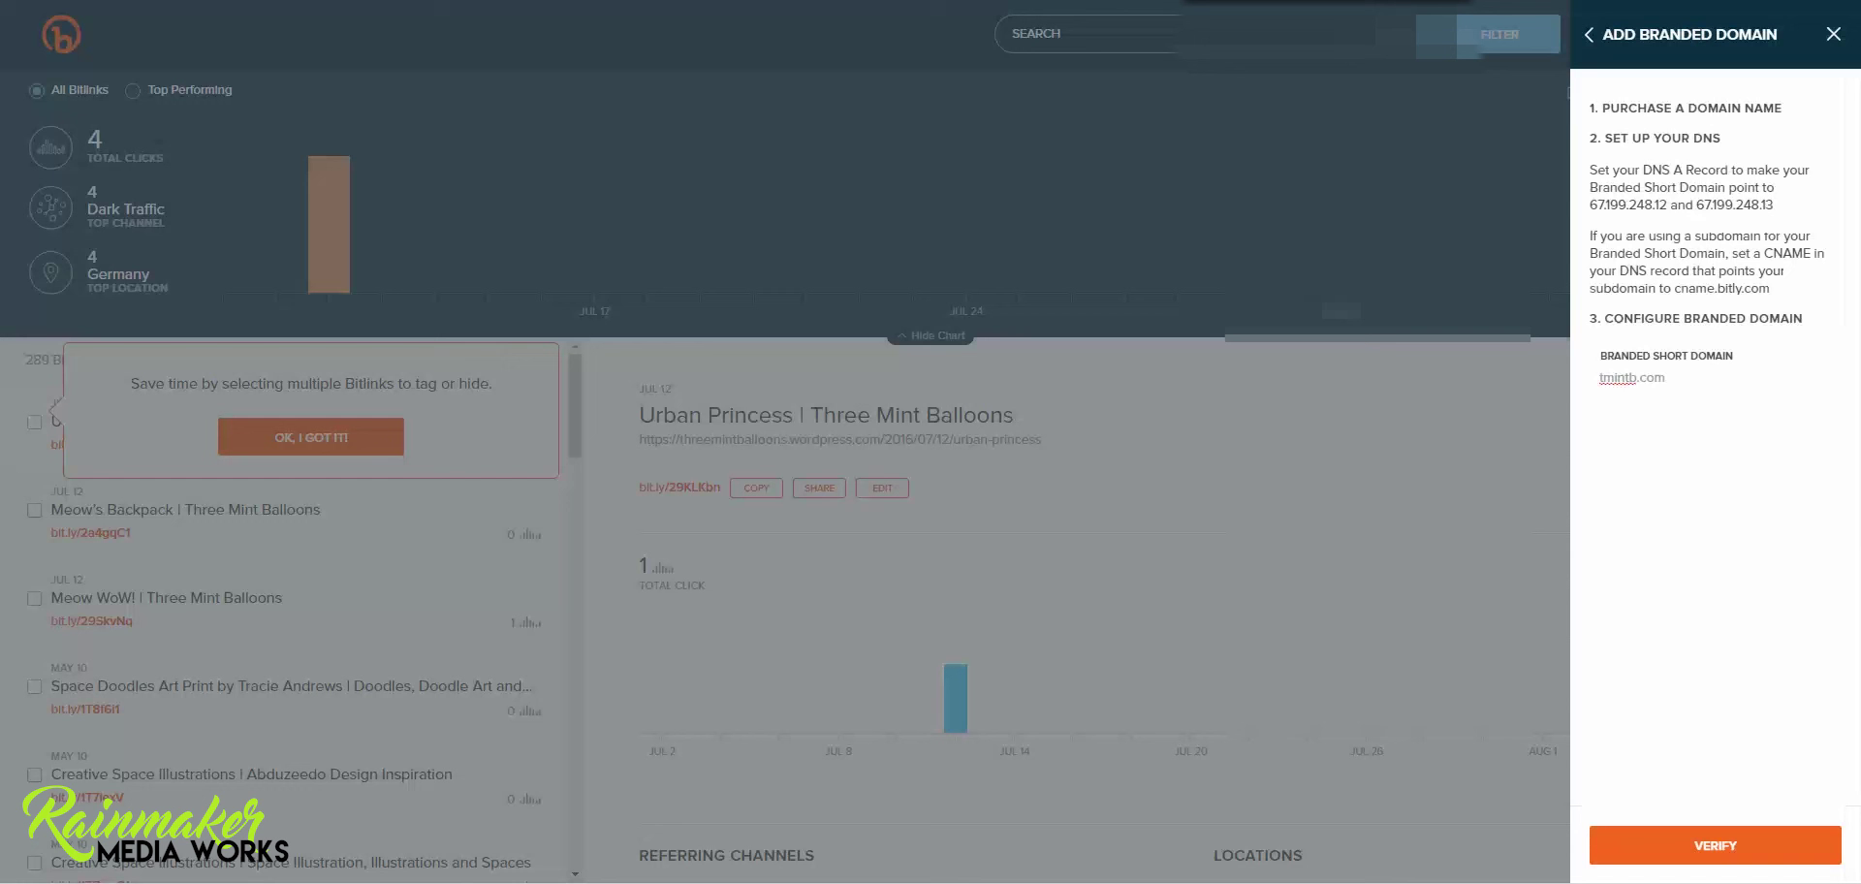
left_click(1713, 846)
key("ctrl+Tab")
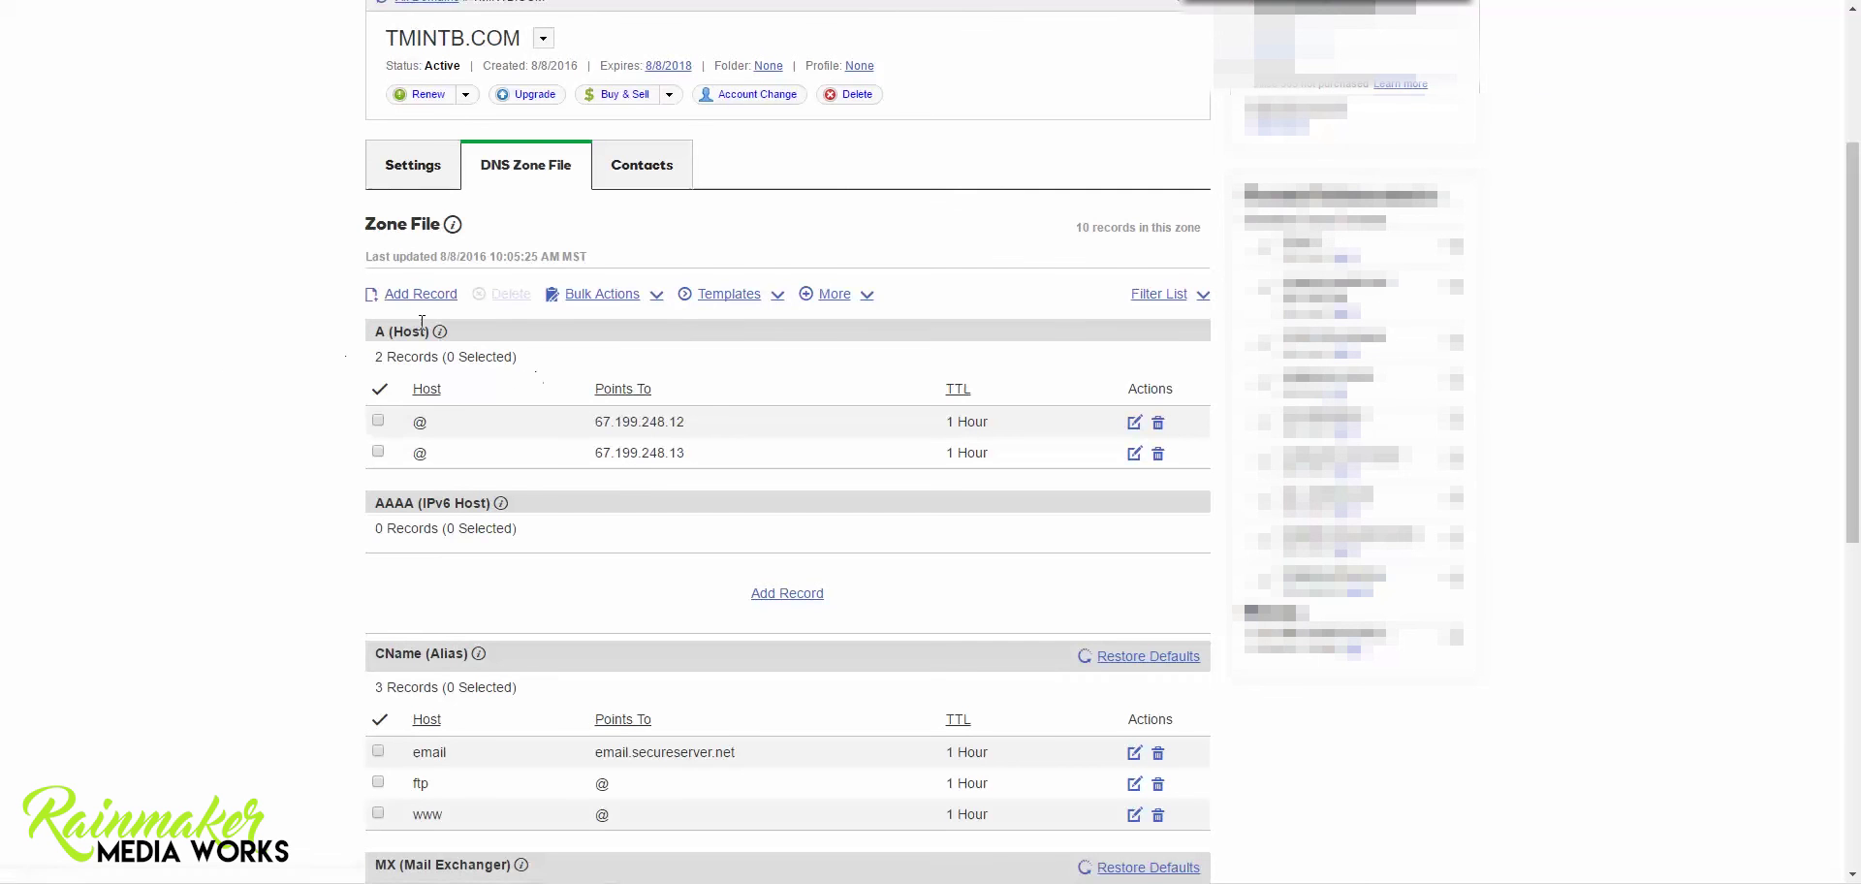
scroll(334, 301, "up", 1)
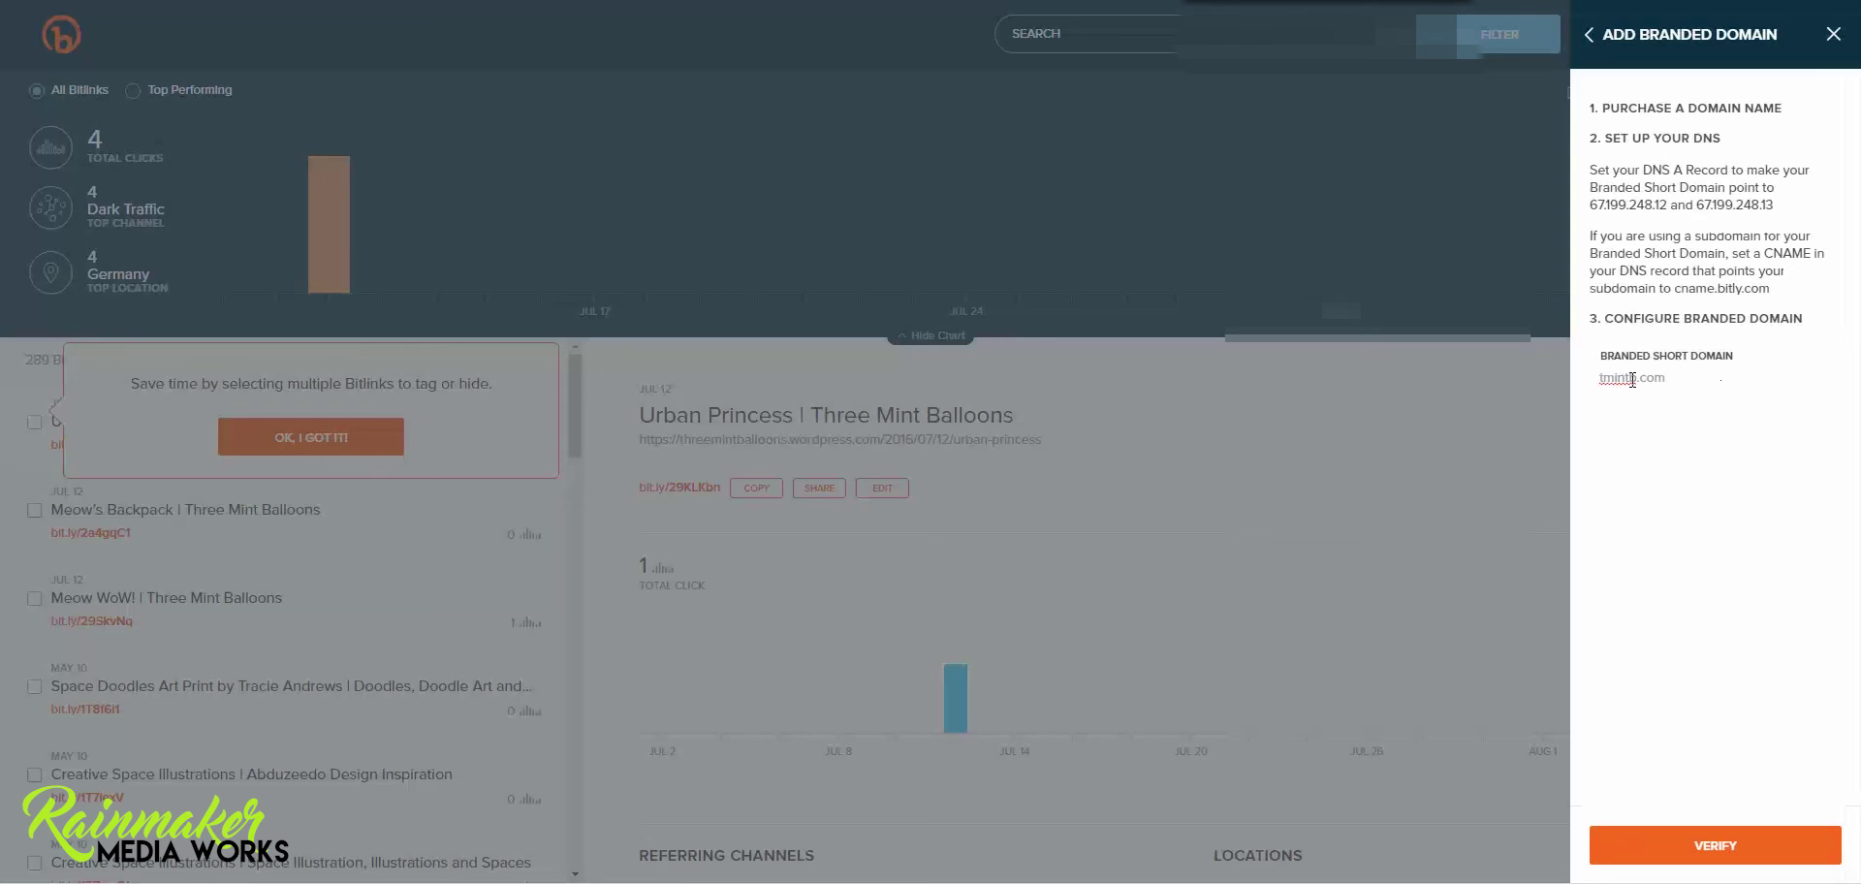
Resubmit tmintb.com for verification as the branded short domain in Bitly.
left_click(1616, 379)
left_click(1721, 853)
left_click(1731, 866)
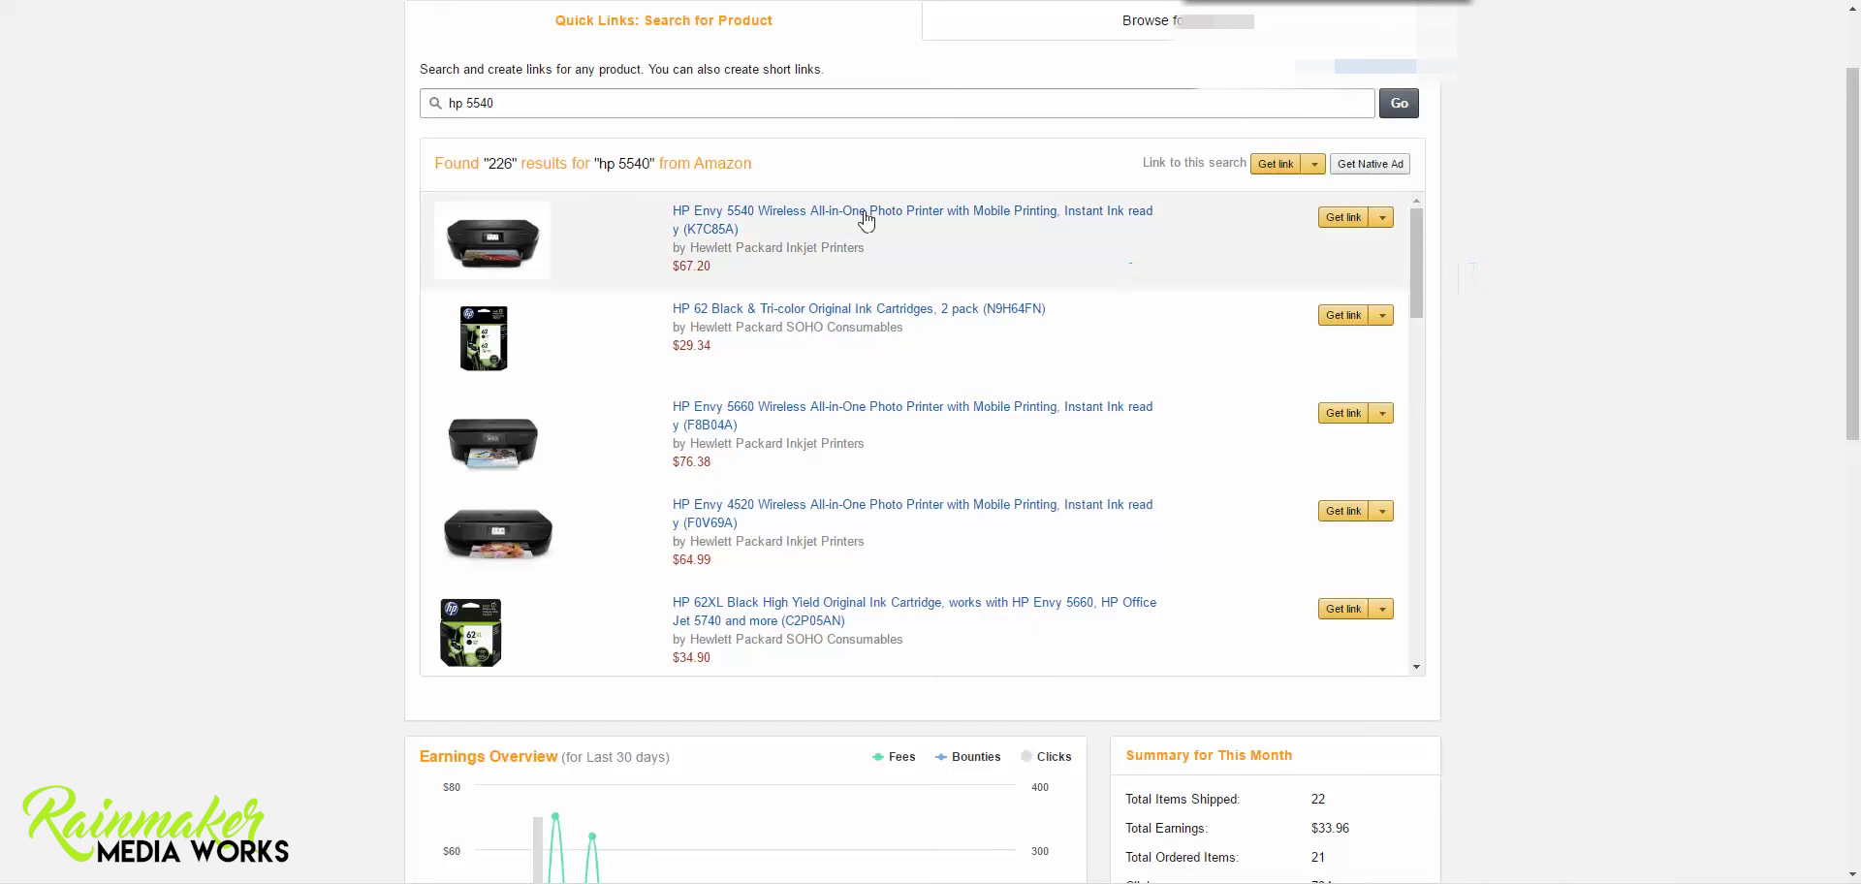
Get the Amazon affiliate text link for the HP Envy 5540 printer and copy its full URL.
left_click(1382, 215)
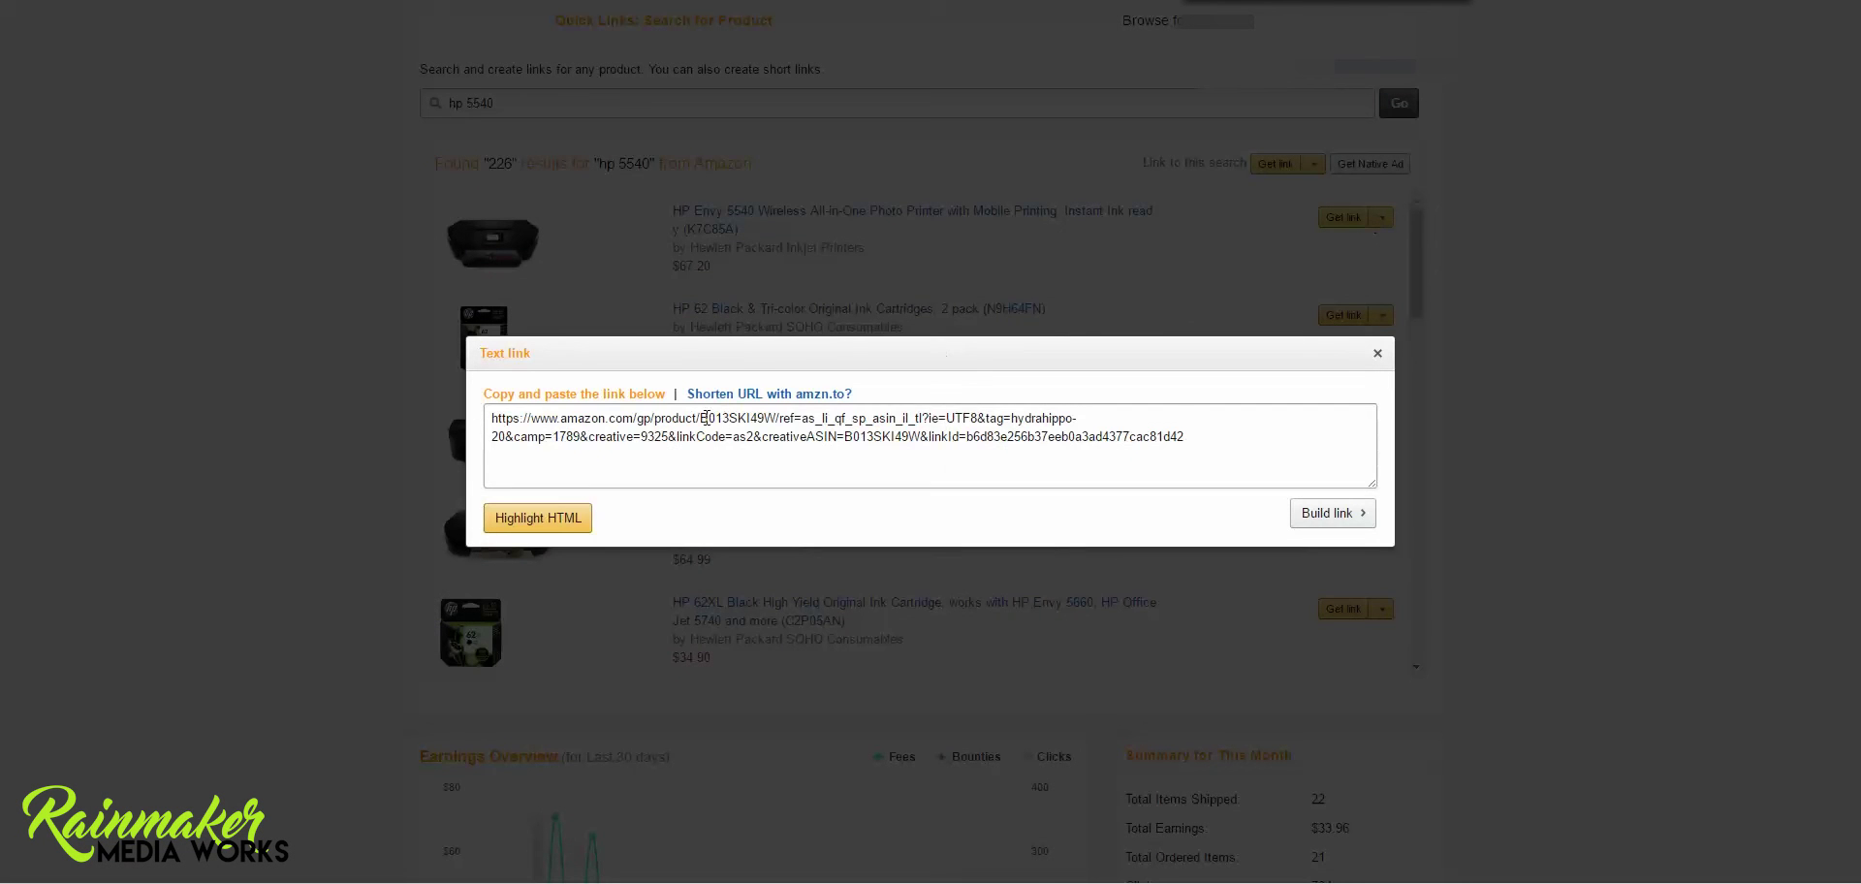
left_click(700, 420)
key("ctrl+c")
key("ctrl+minus")
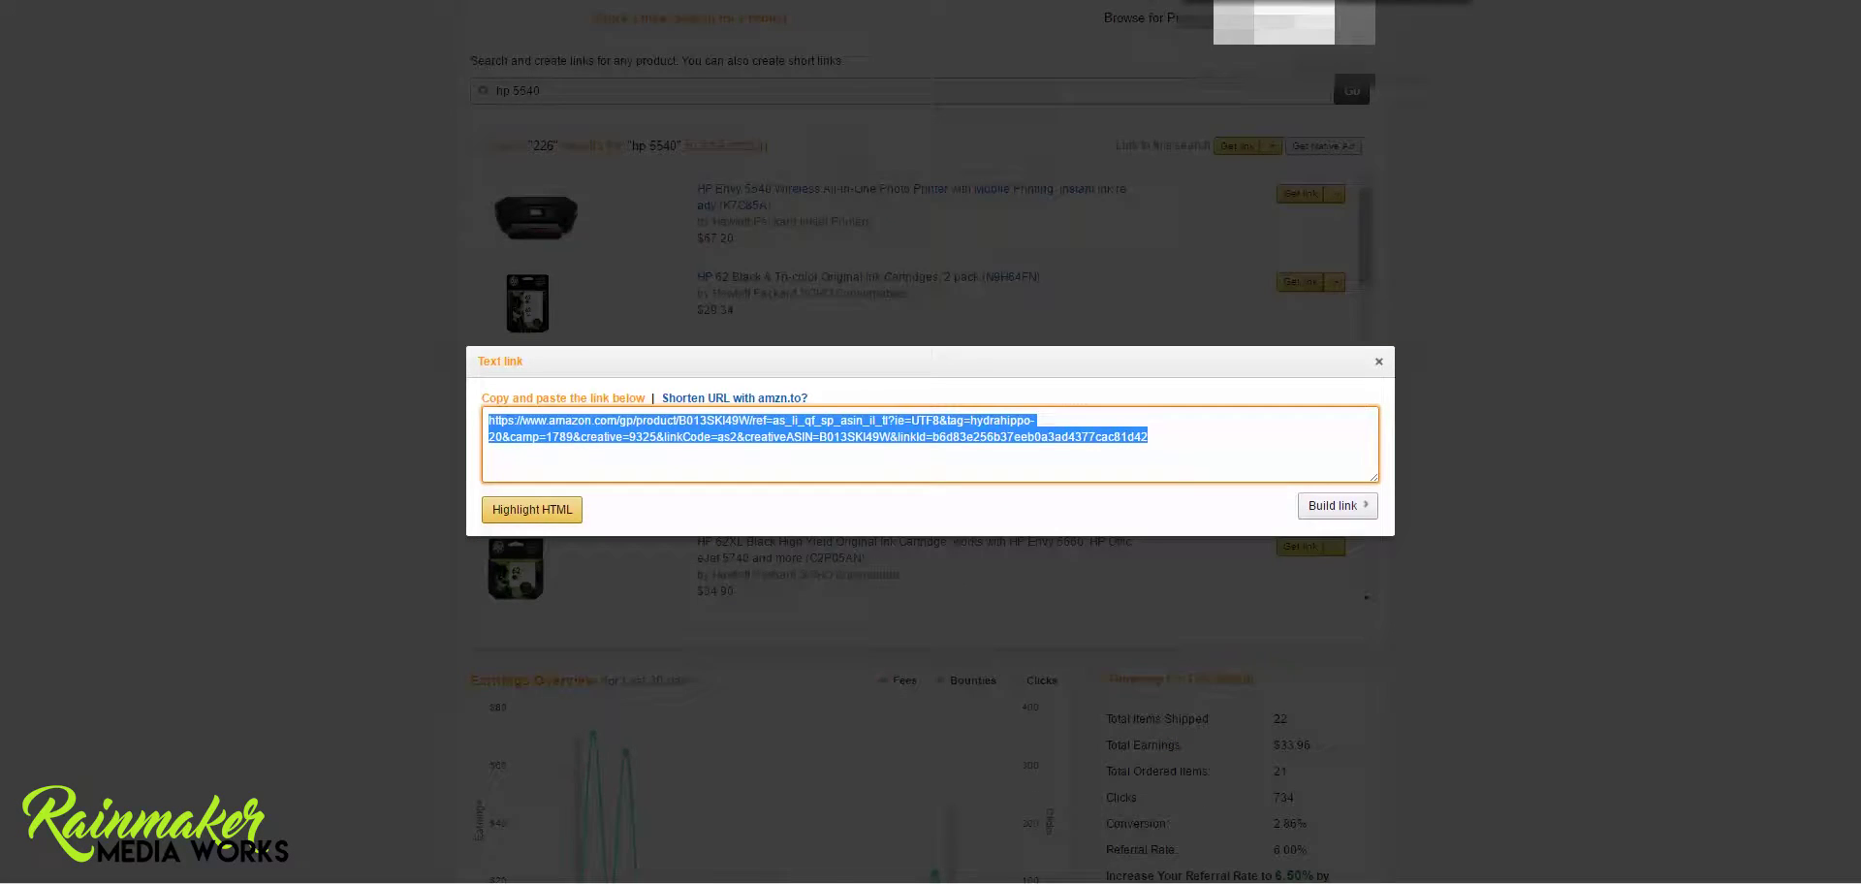
Switch to Bitly and create a justjp.co Bitlink from the copied Amazon printer URL.
key("alt+Tab")
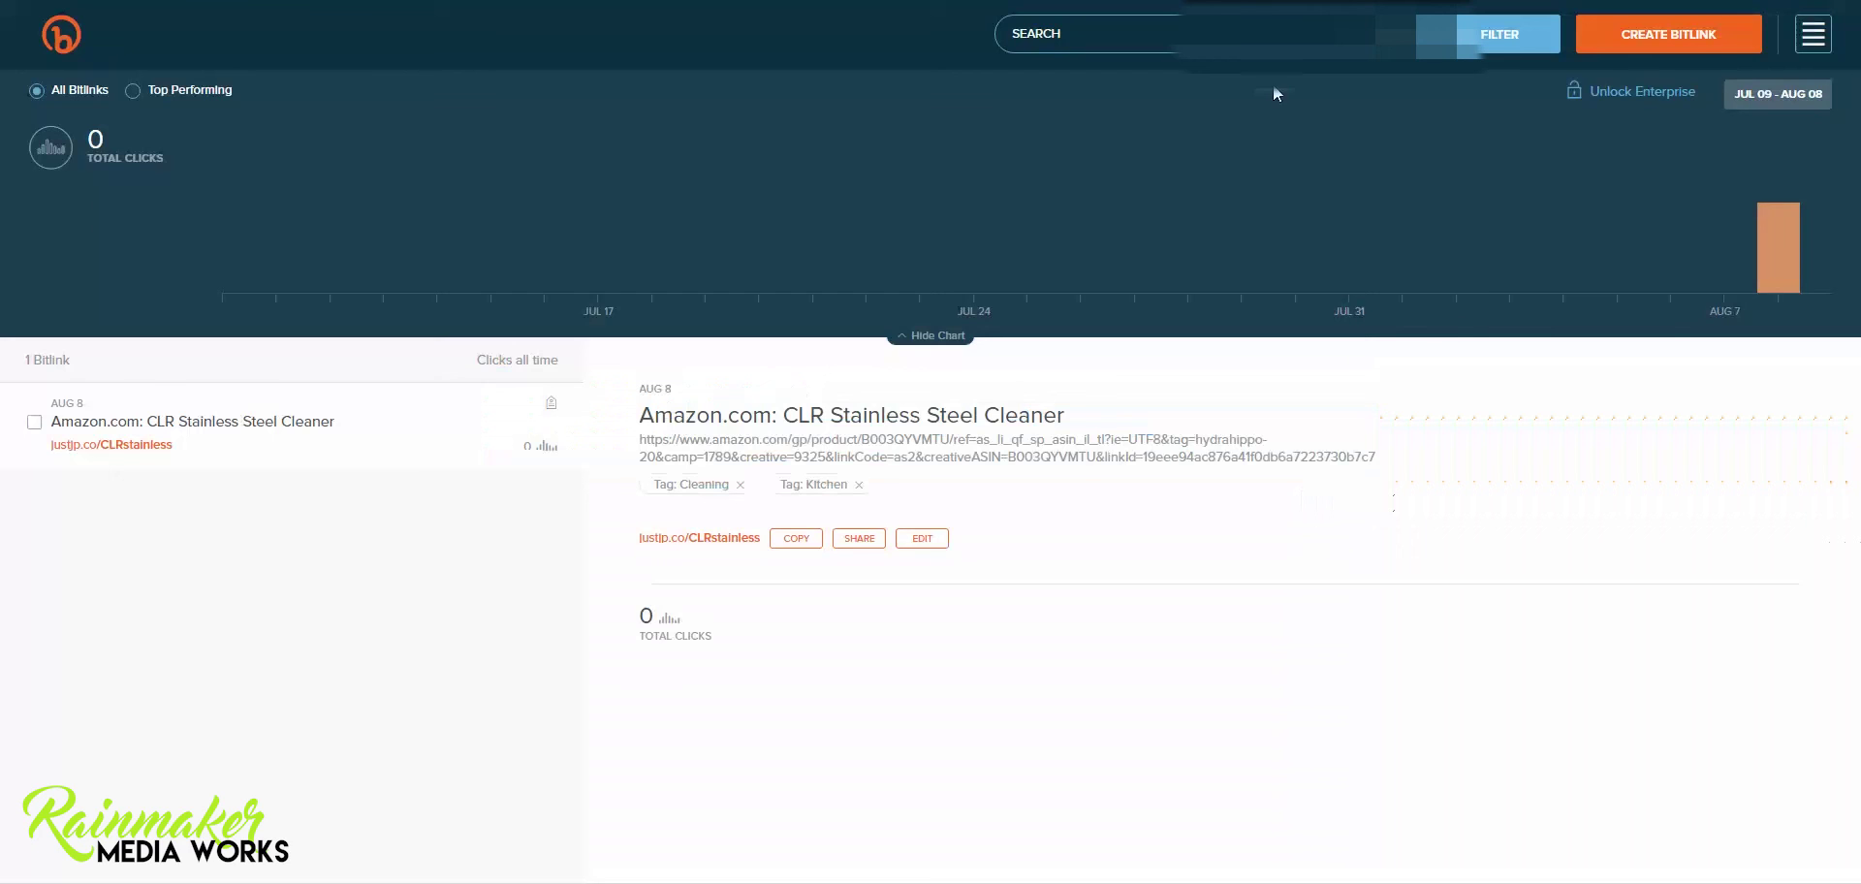
left_click(1661, 43)
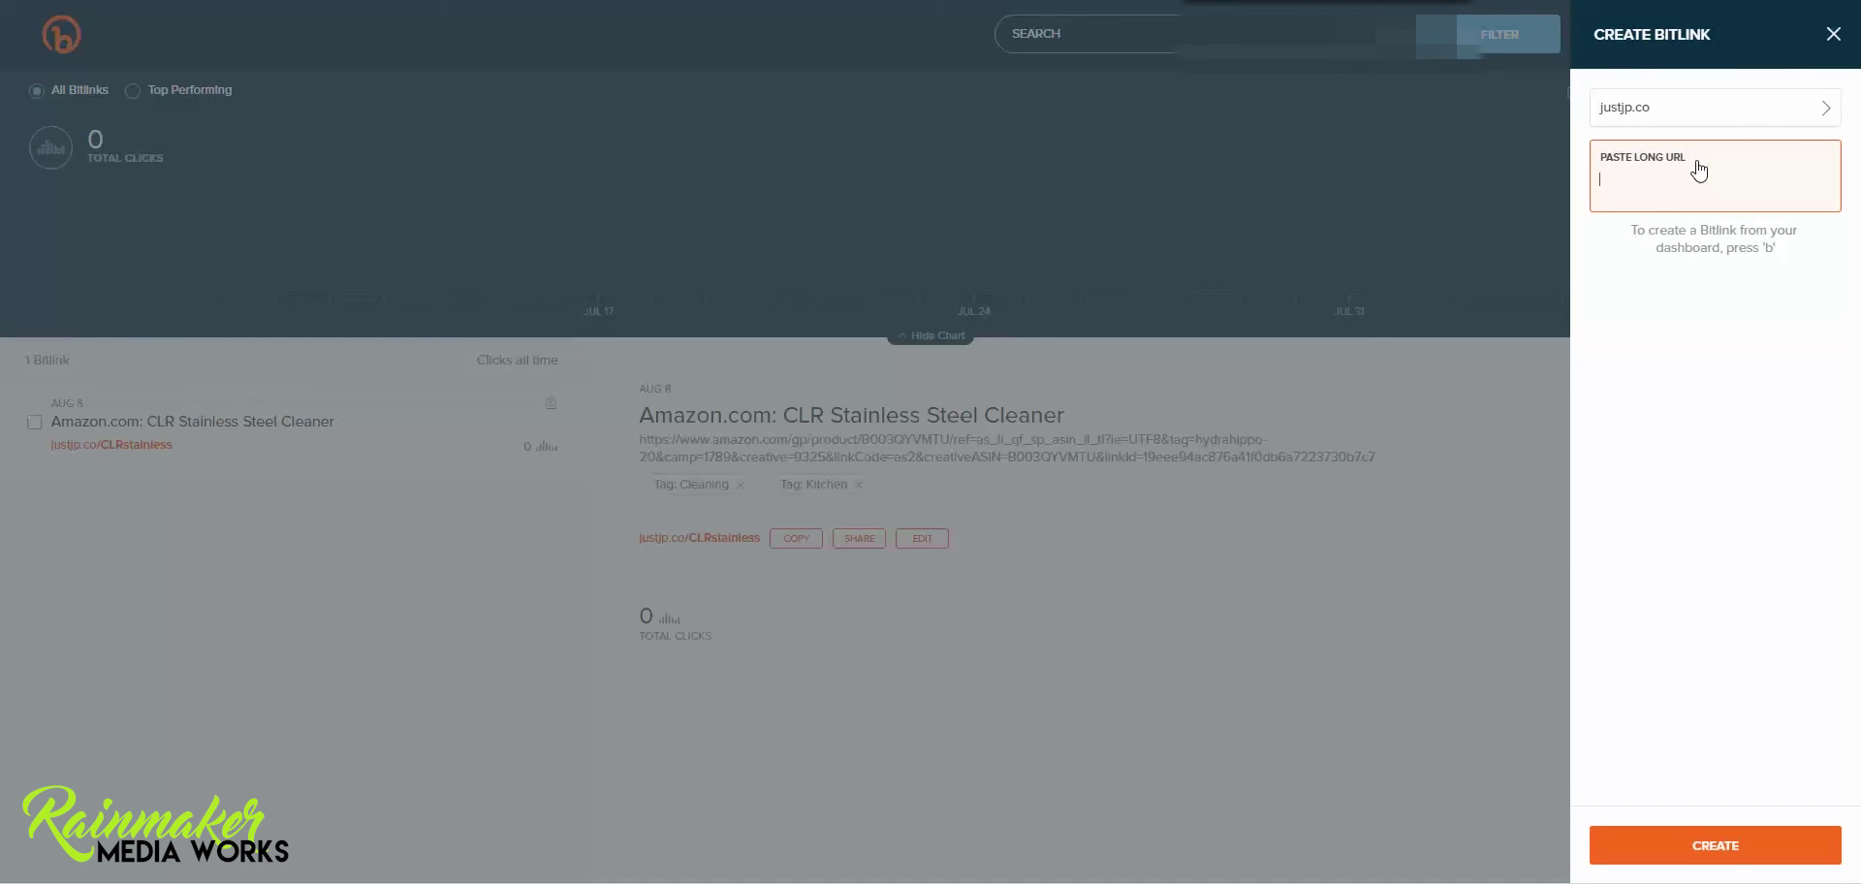
key("ctrl+v")
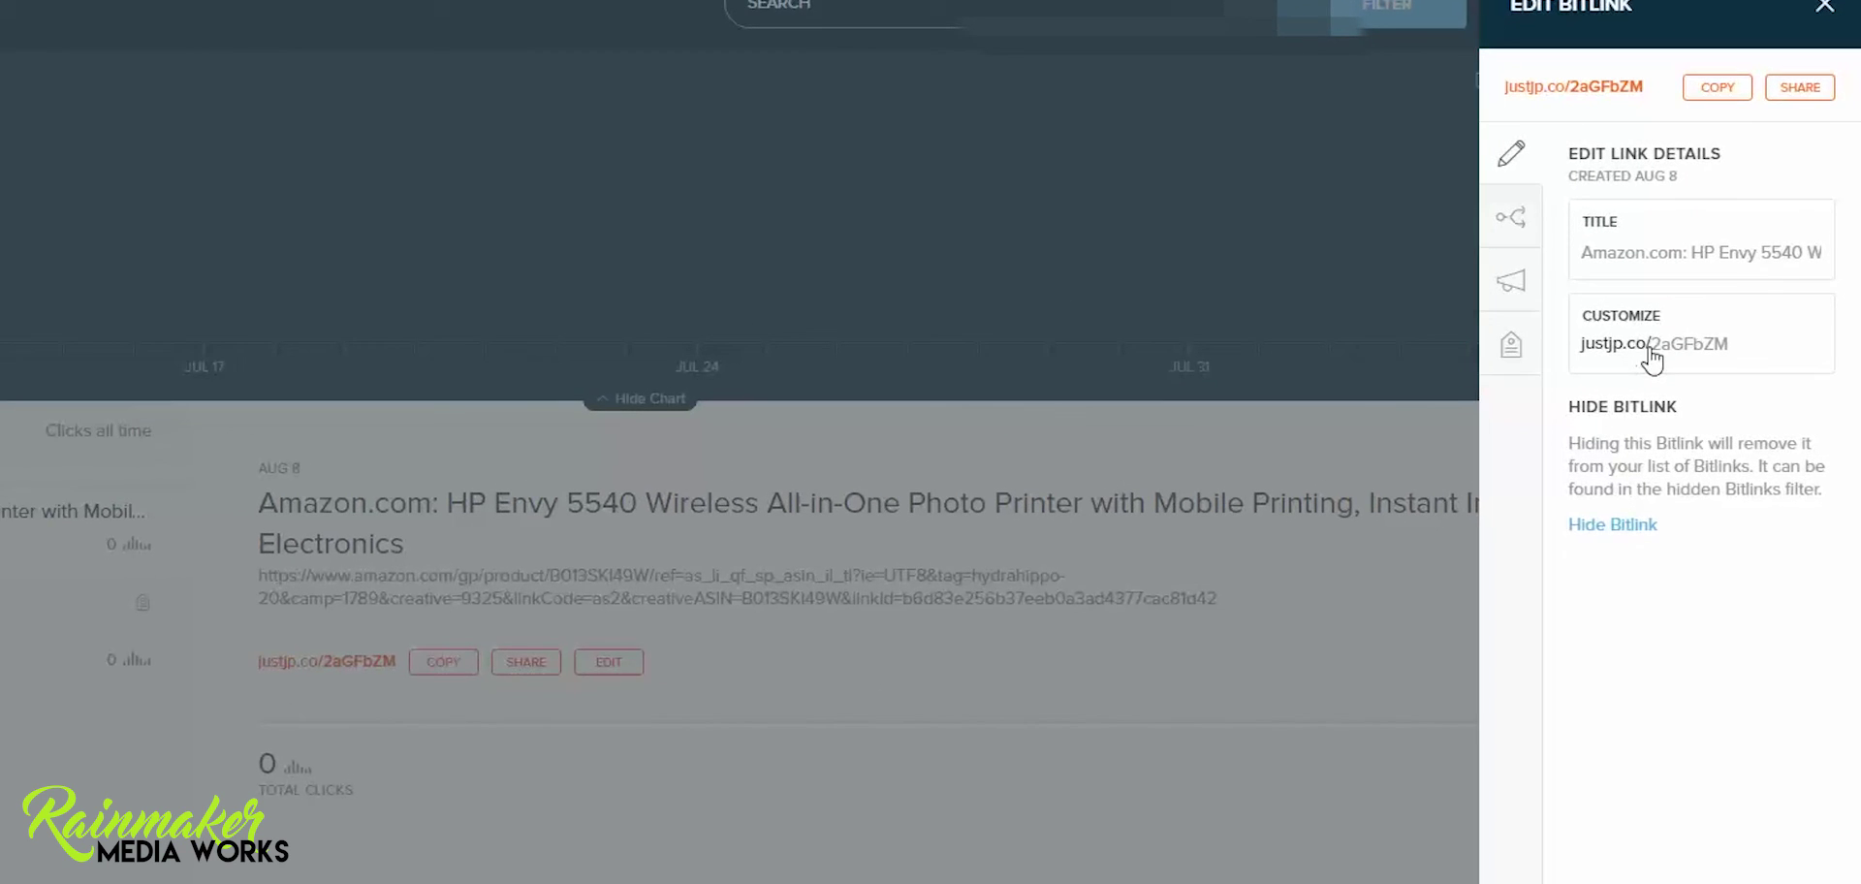
Try to customize the new printer Bitlink as justjp.co/HP5540.
left_click(1649, 351)
left_click_drag(1651, 345, 1731, 346)
type("H")
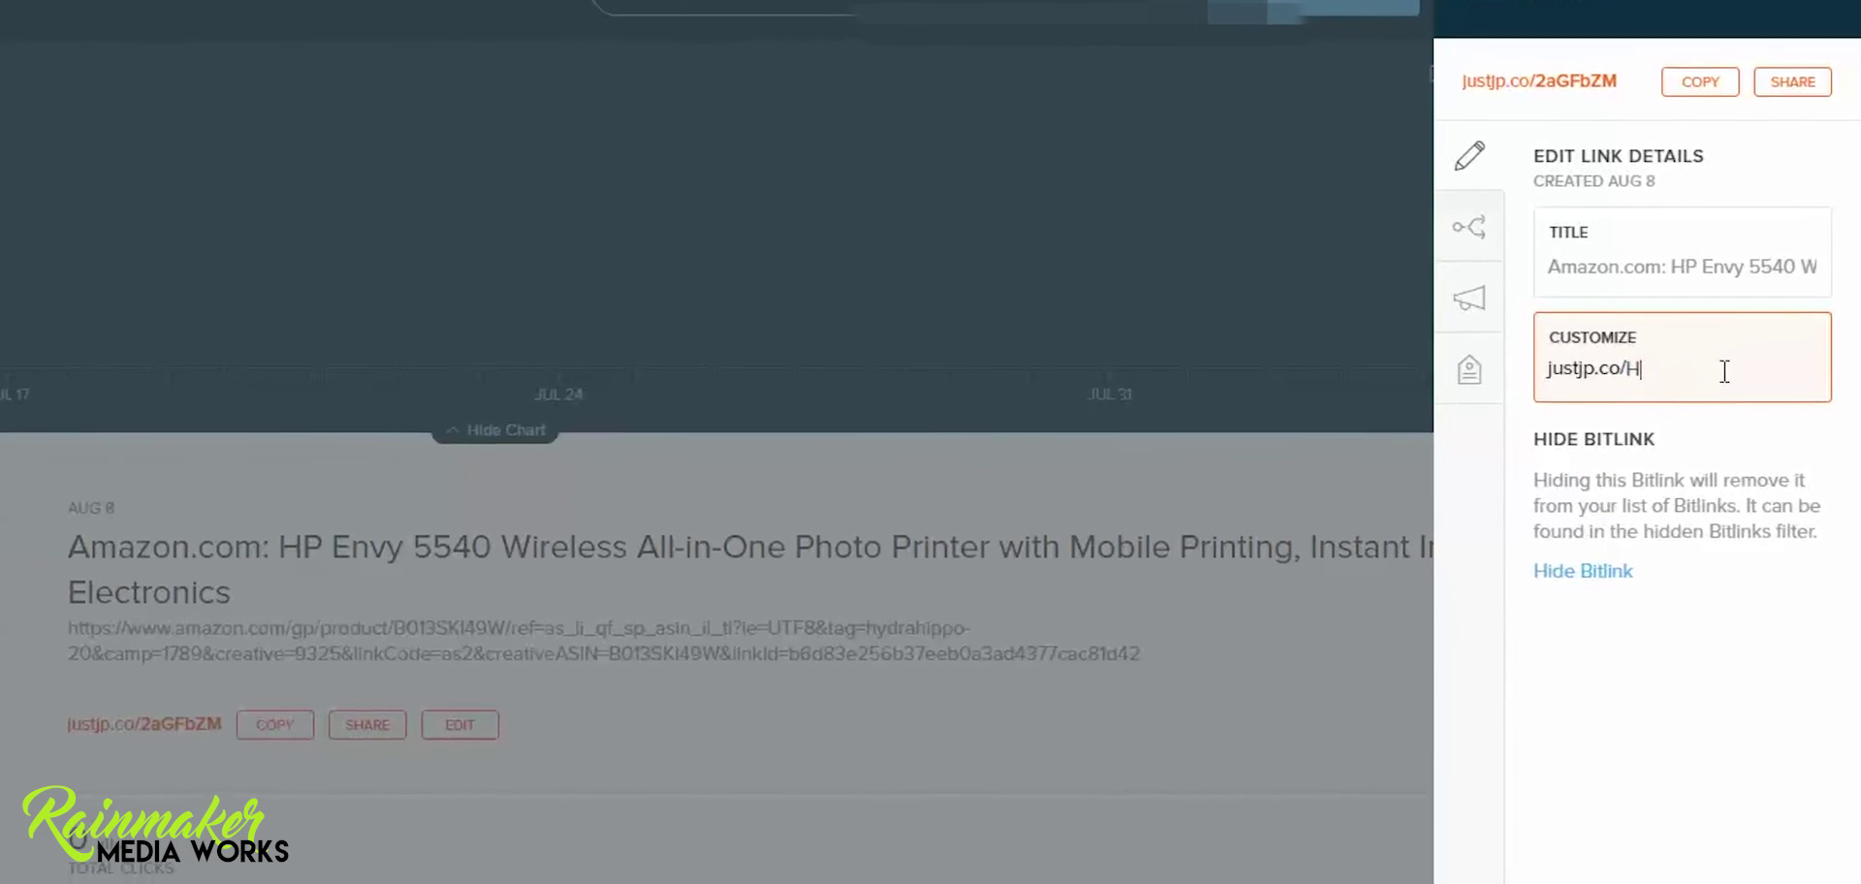
type("P5540")
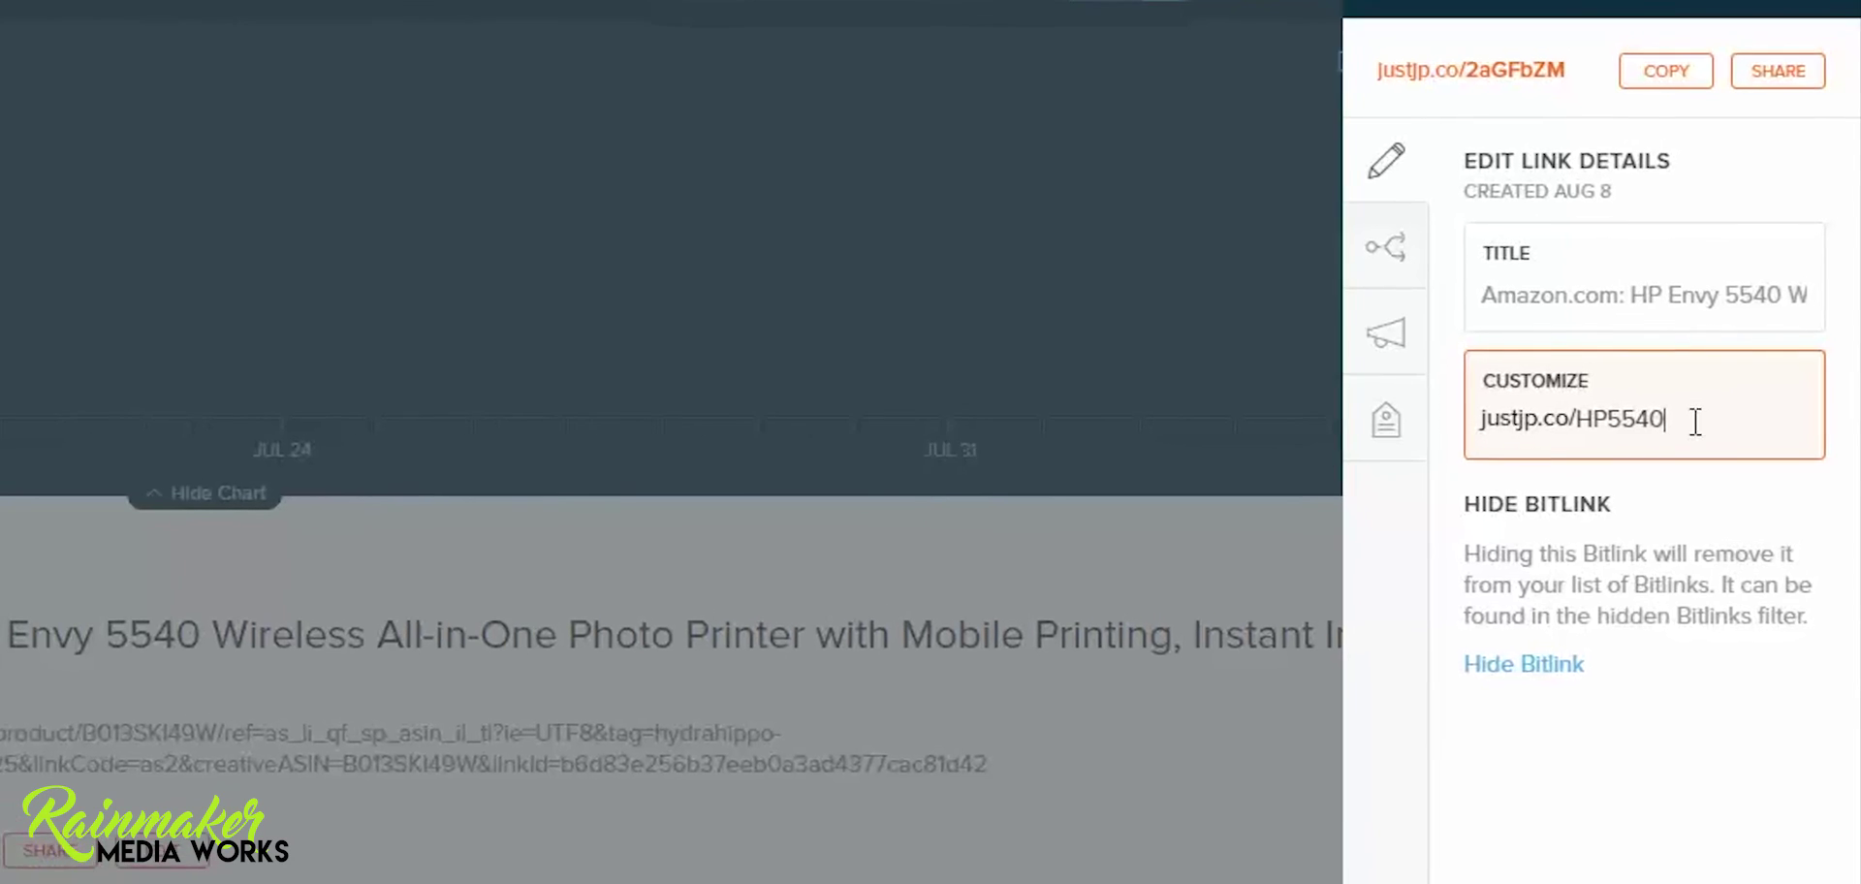
right_click(1503, 454)
key("Escape")
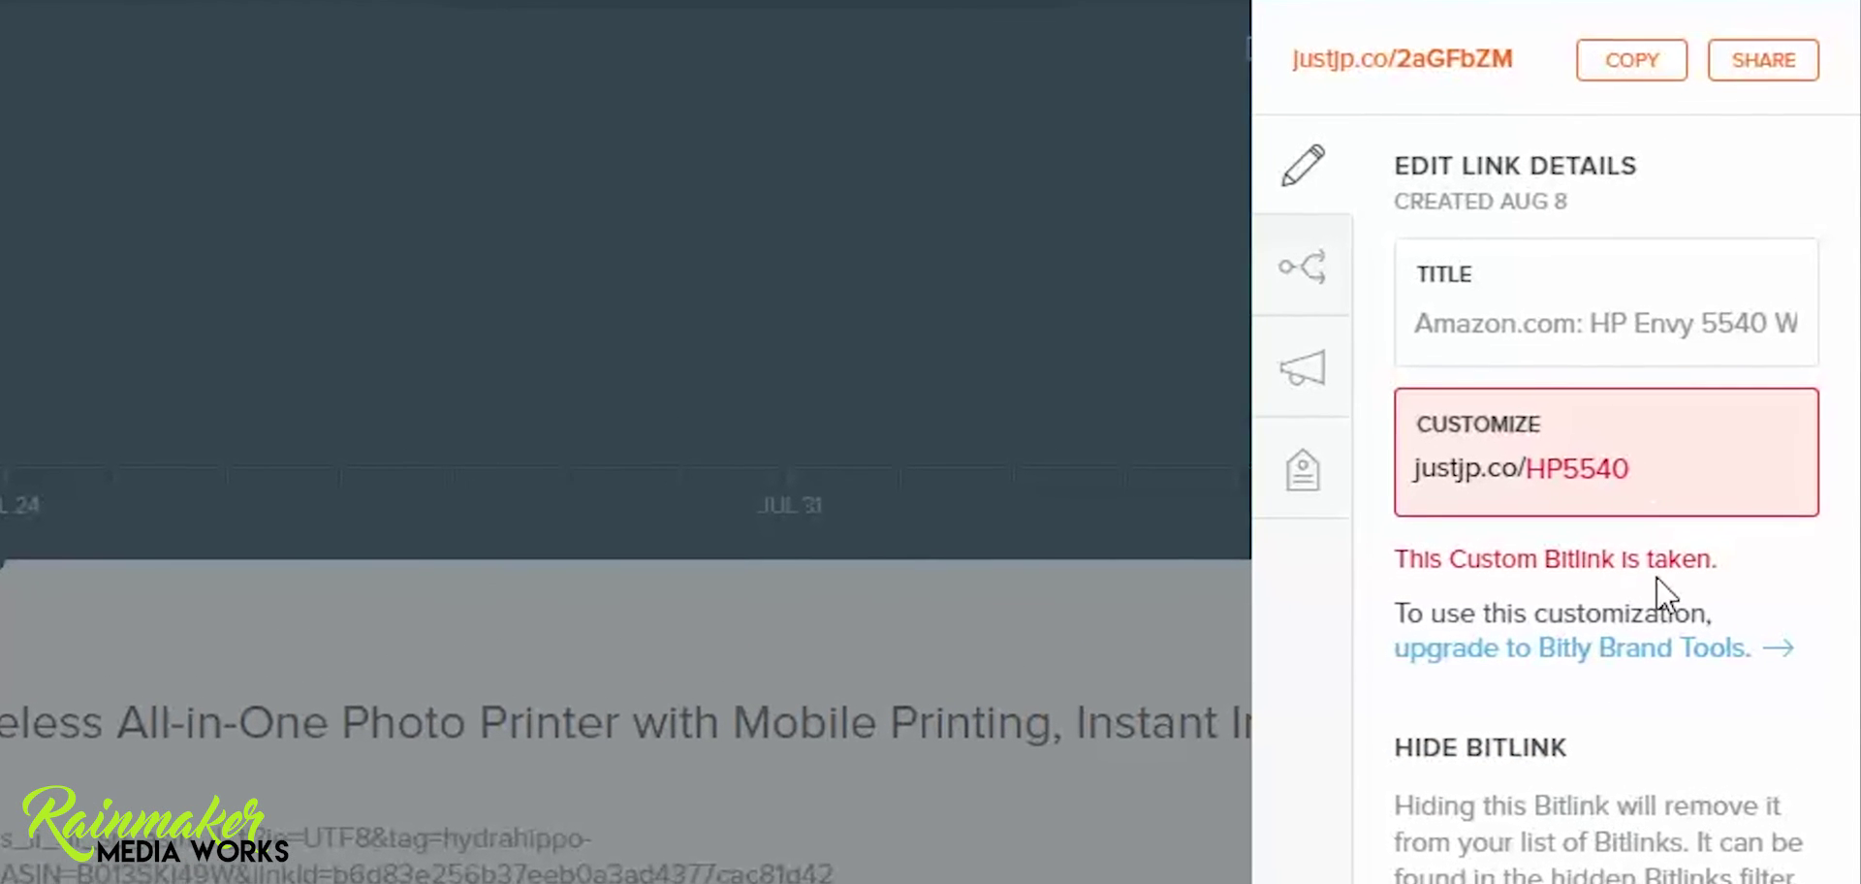
Customize the printer Bitlink as justjp.co/hp5540print, save it, and copy the short link.
left_click(1560, 466)
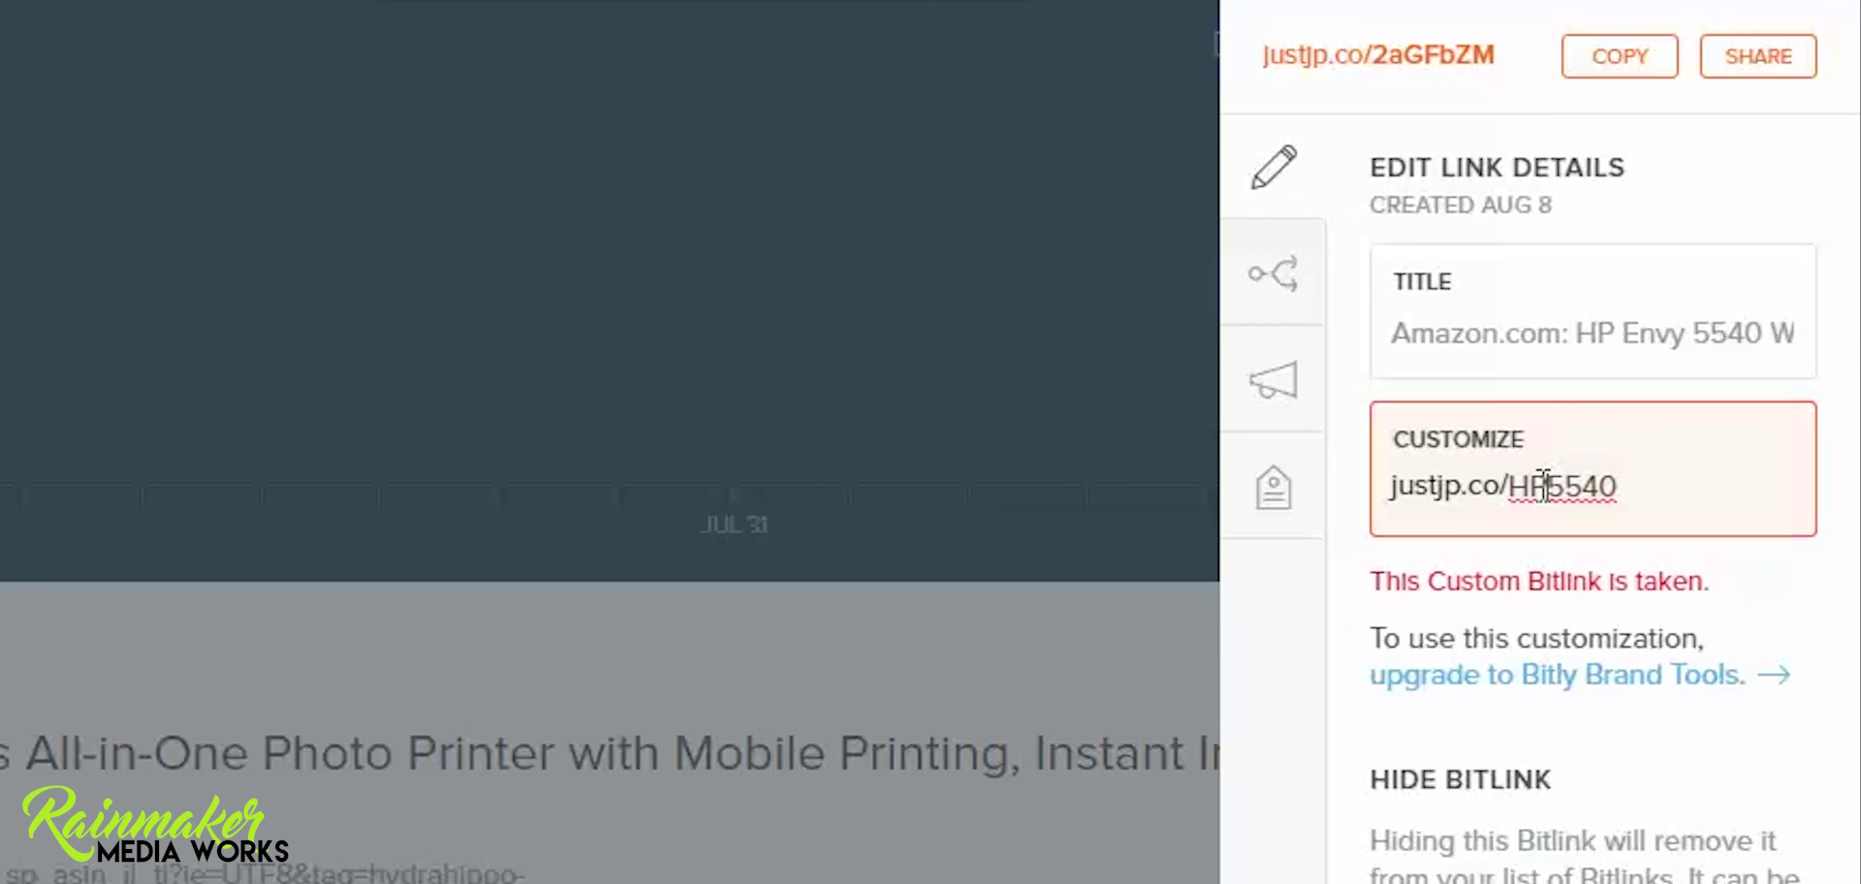
key("BackSpace")
key("BackSpace")
type("j")
key("BackSpace")
type("hp5540")
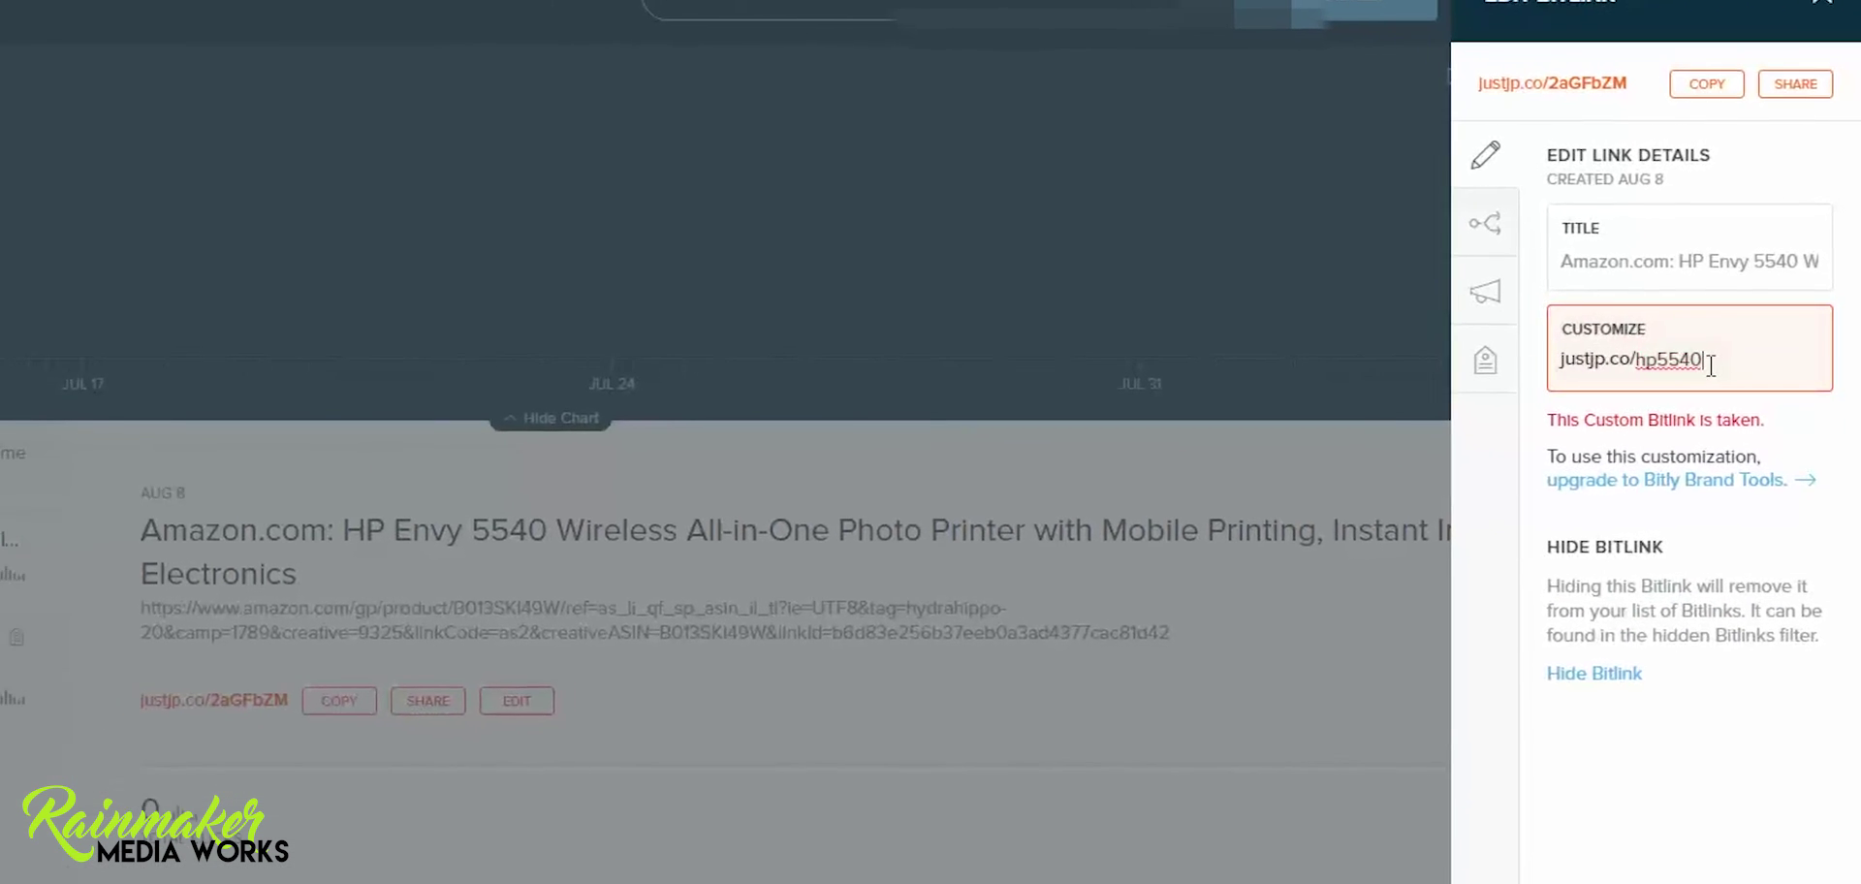
type("print")
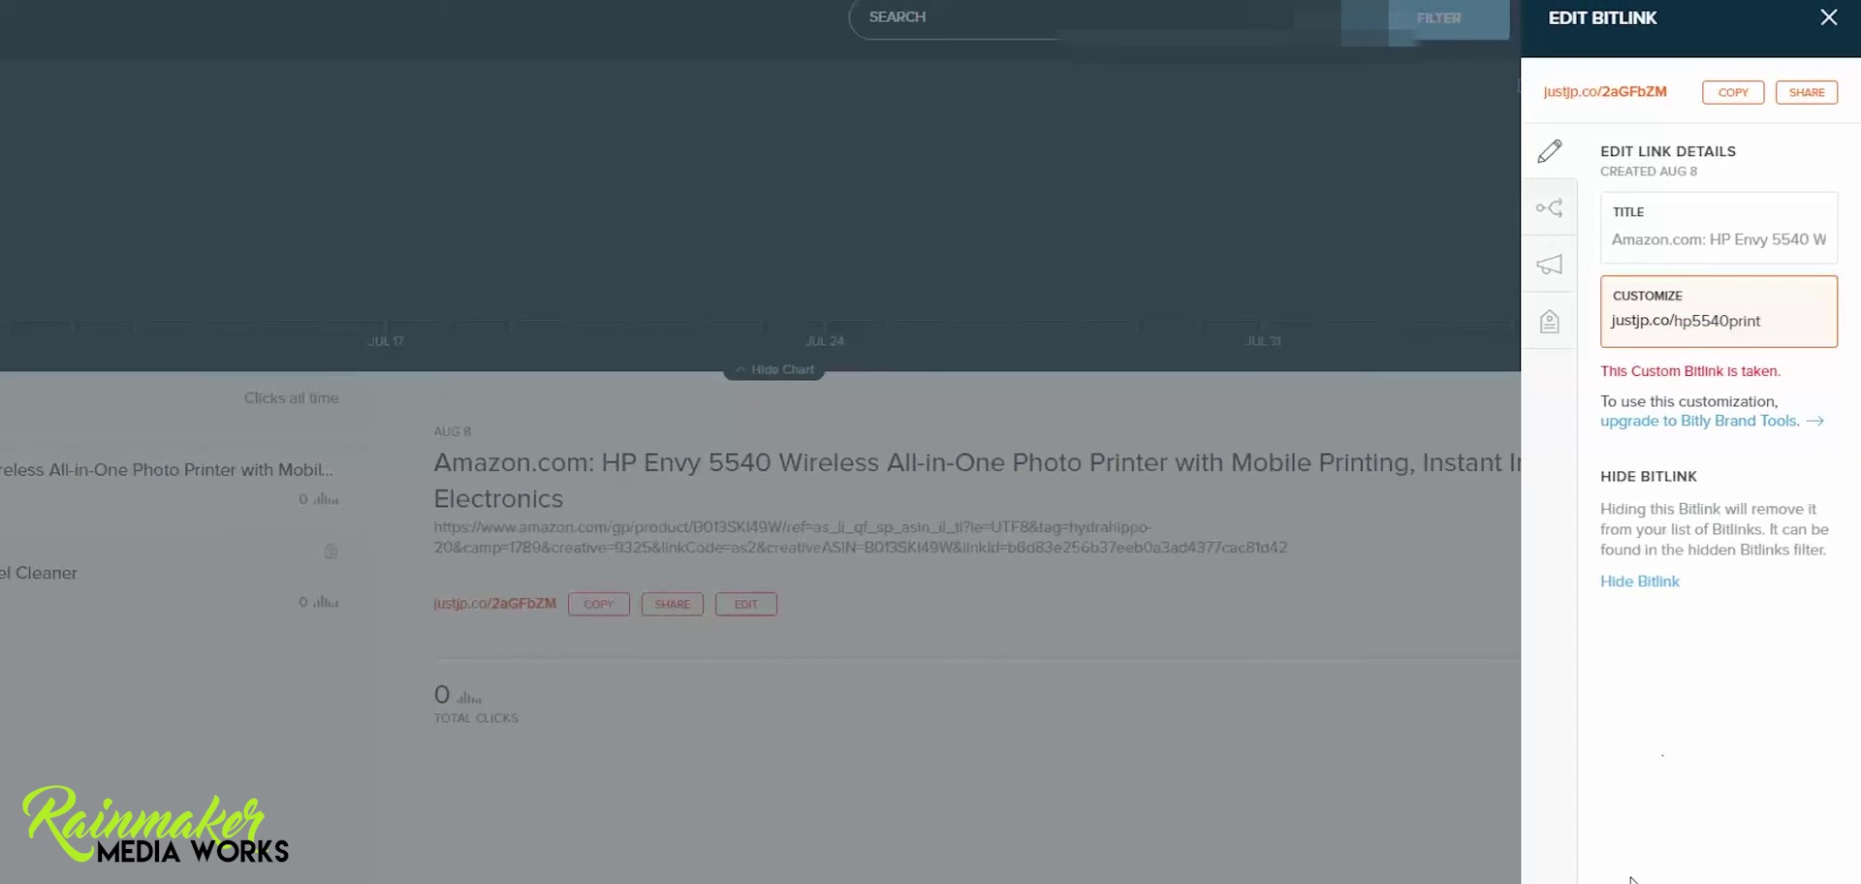
key("Return")
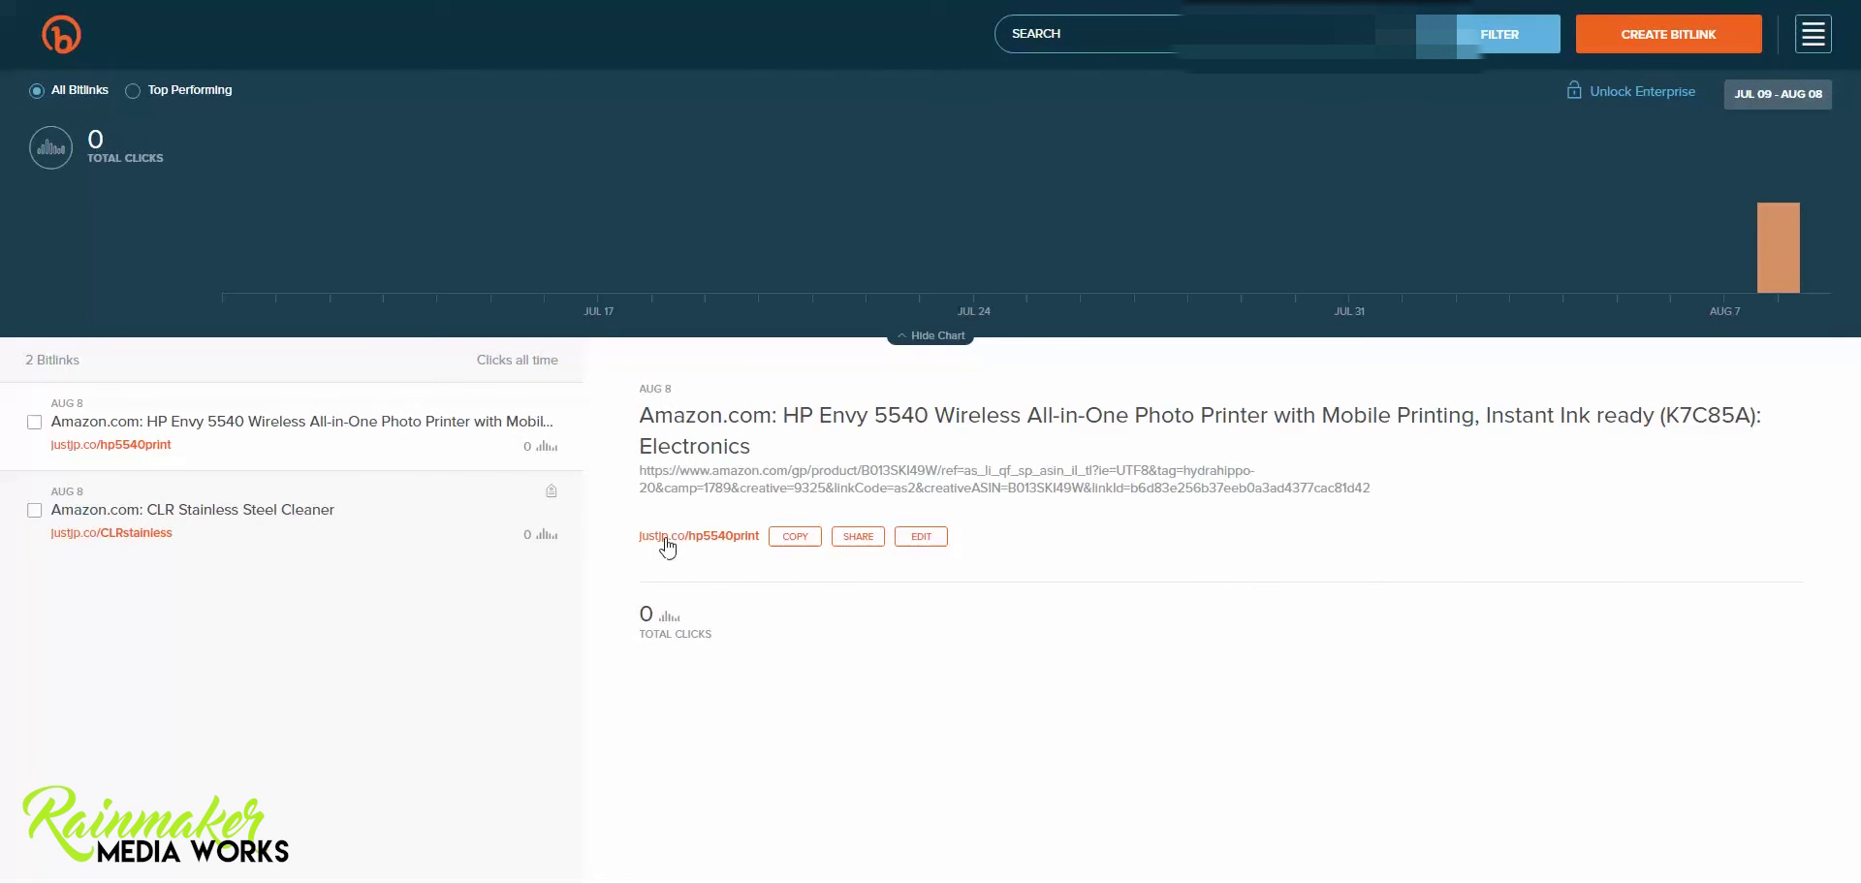
left_click(794, 543)
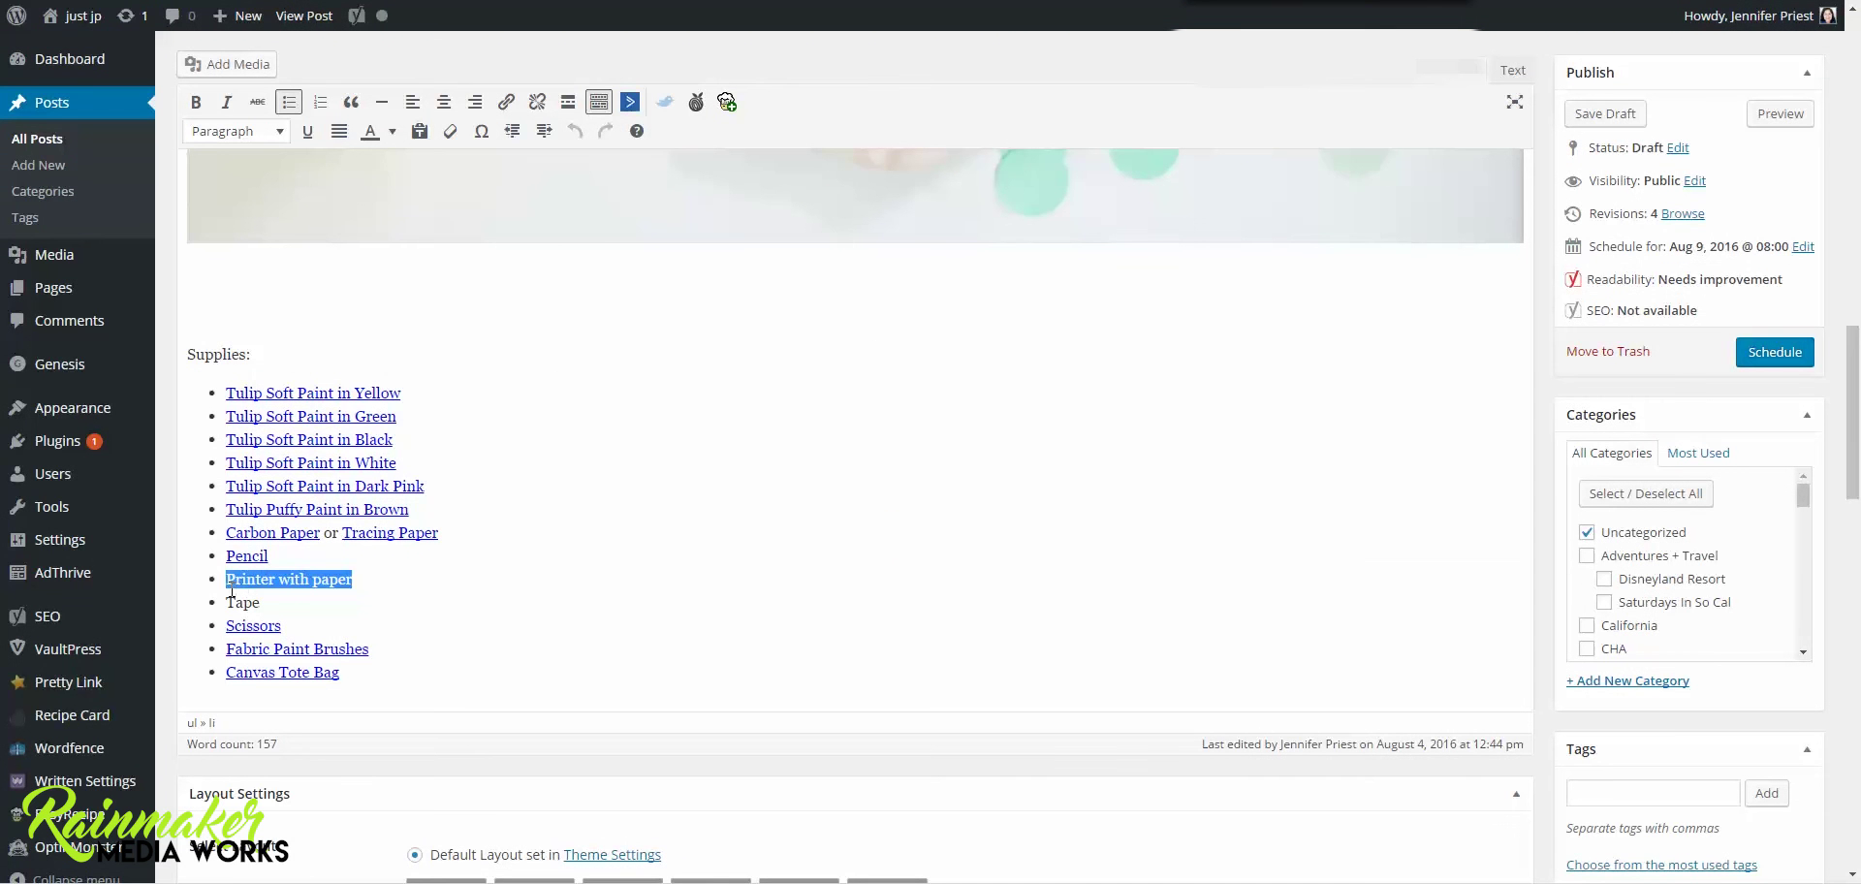
In the WordPress post's supplies list, change the printer item to "HP 5540 Printer with paper (any printer will do but I like this one best)".
left_click(232, 579)
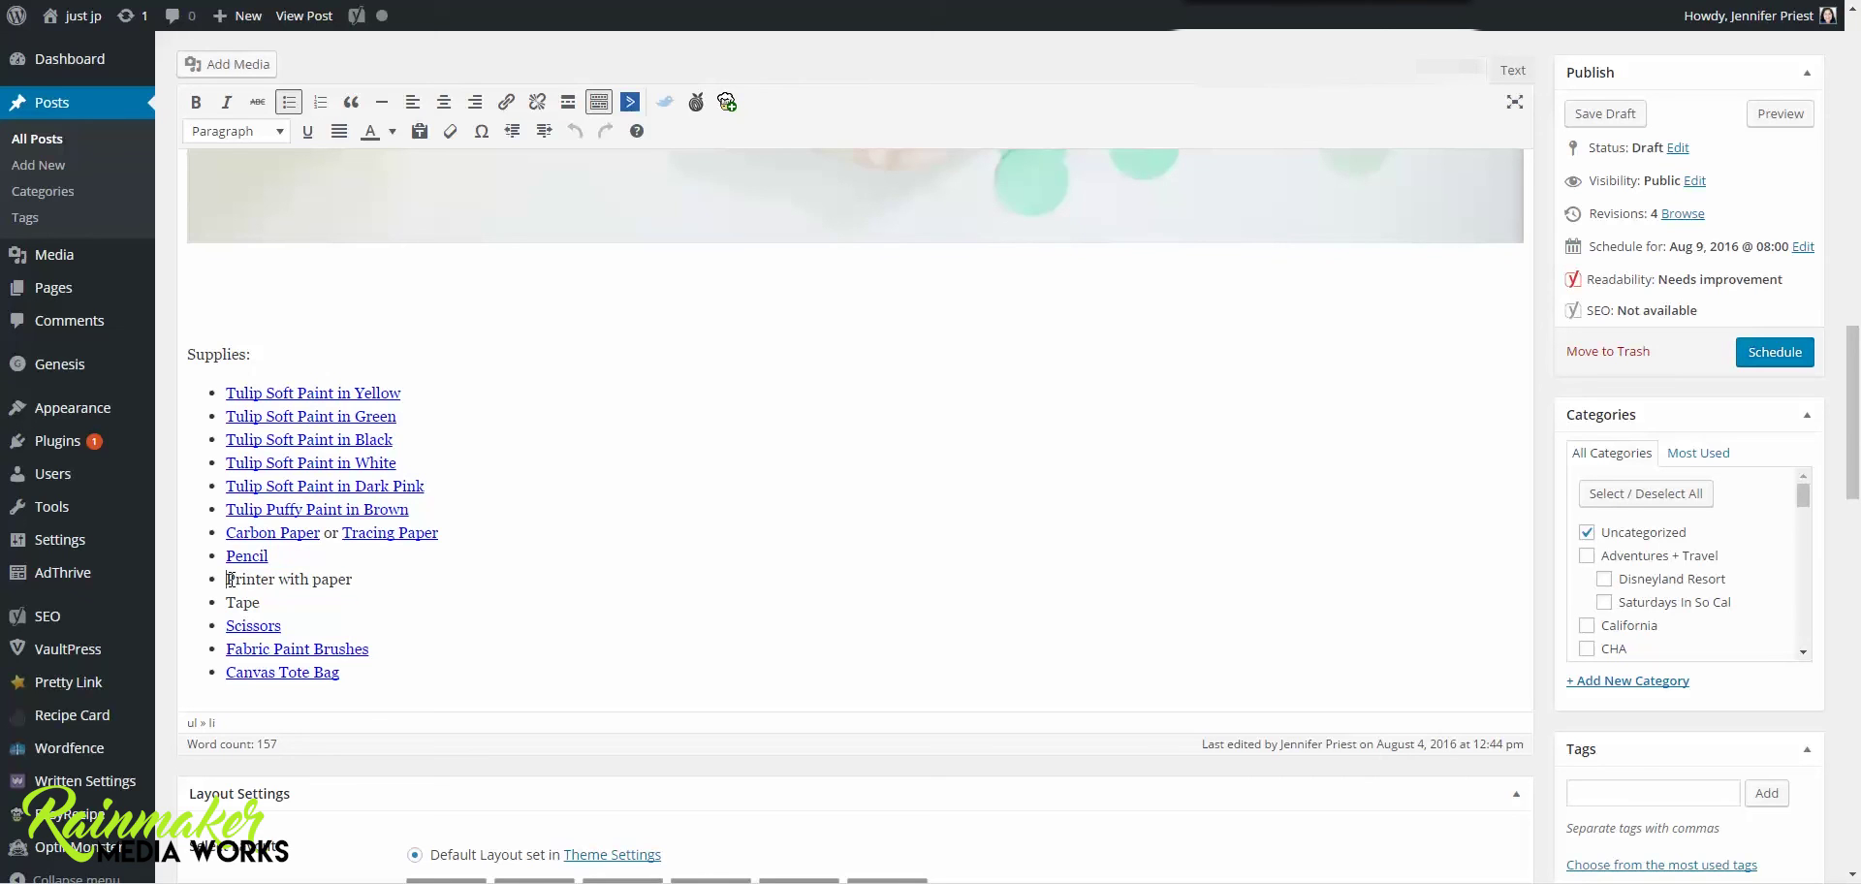
type("HP 5540")
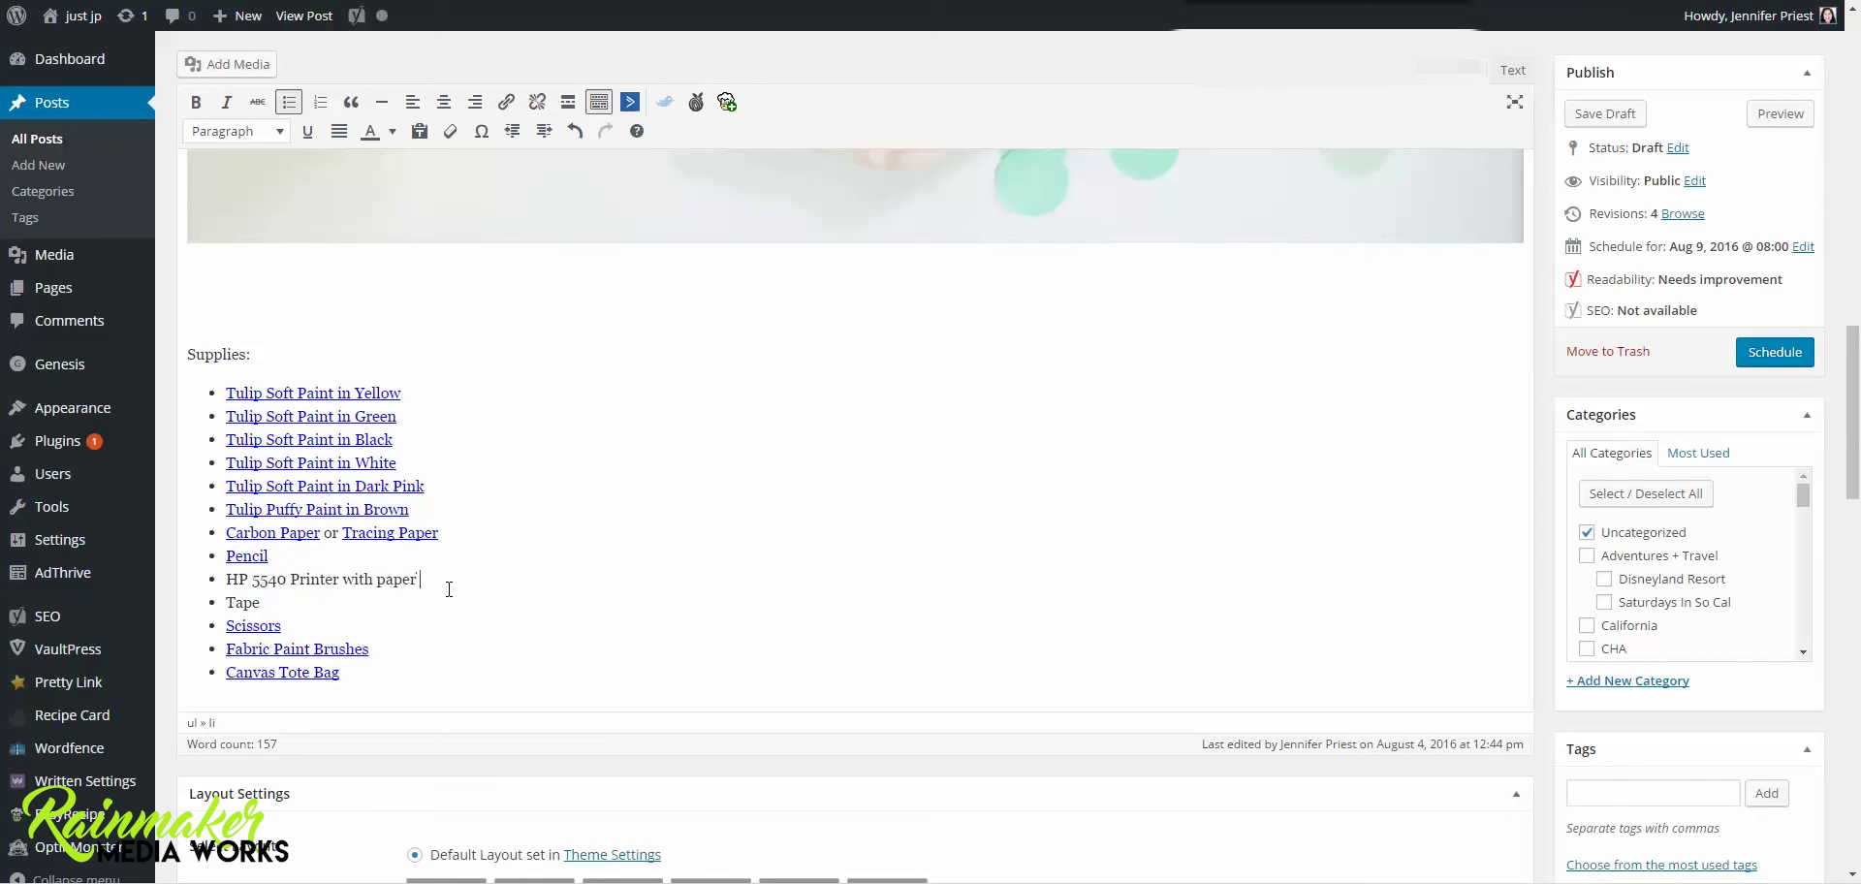
type(" Printer with paper (any printer will do but I like this one best)")
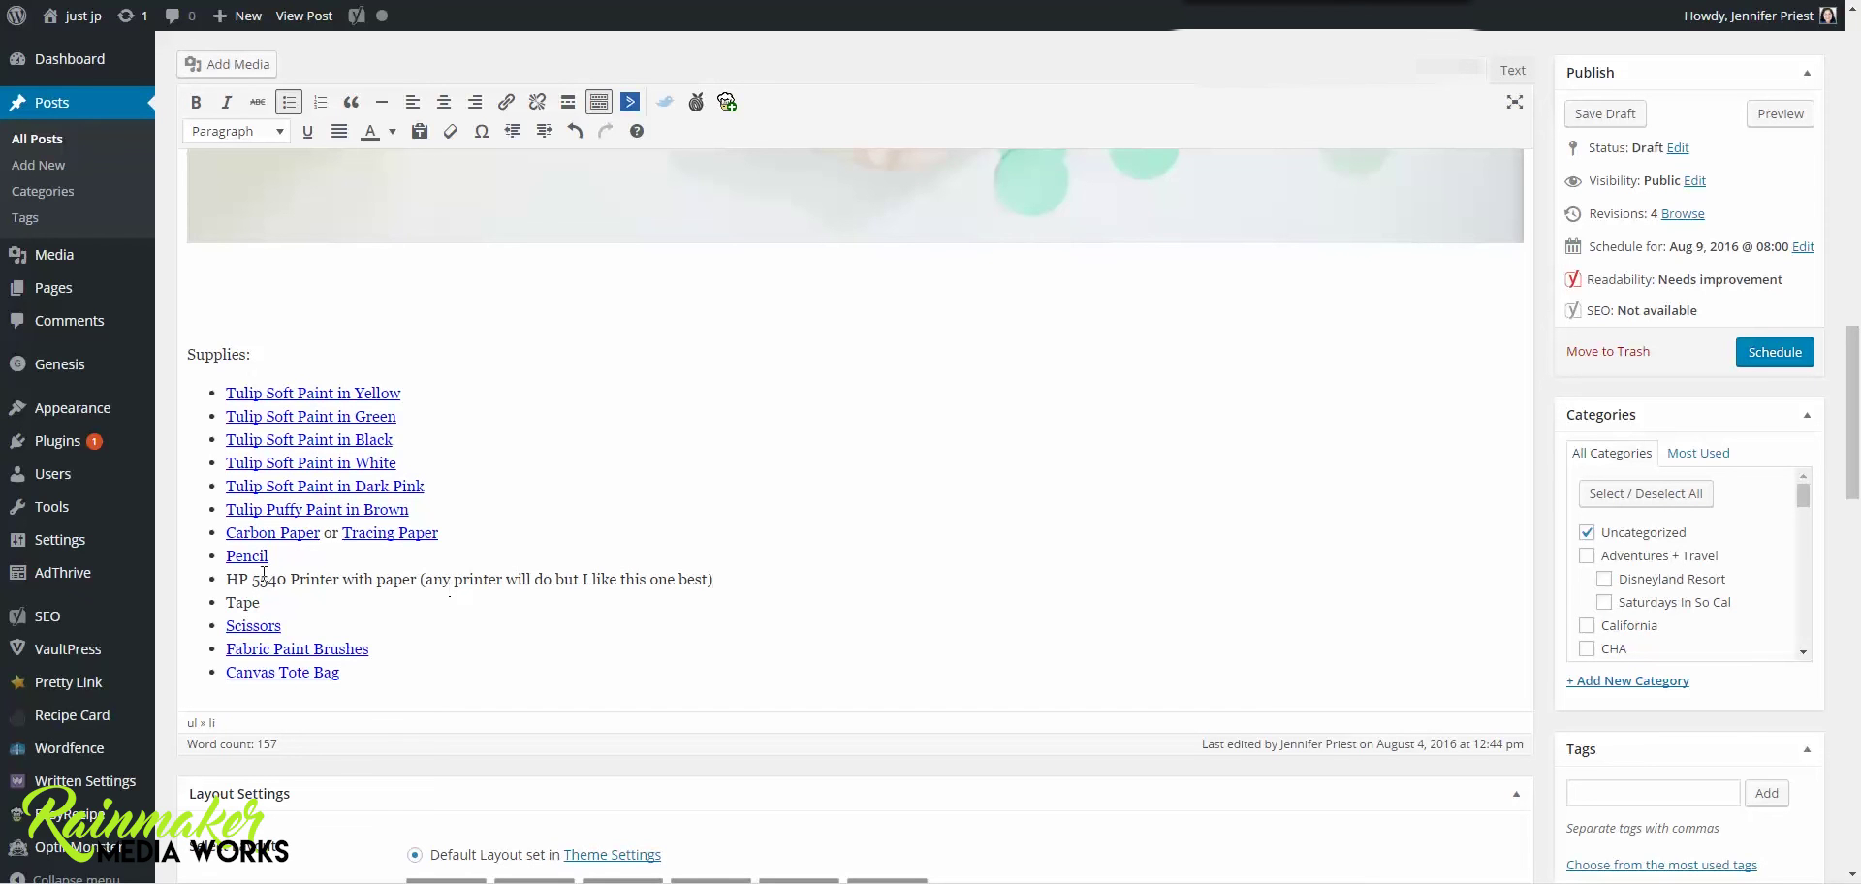
left_click_drag(225, 579, 341, 579)
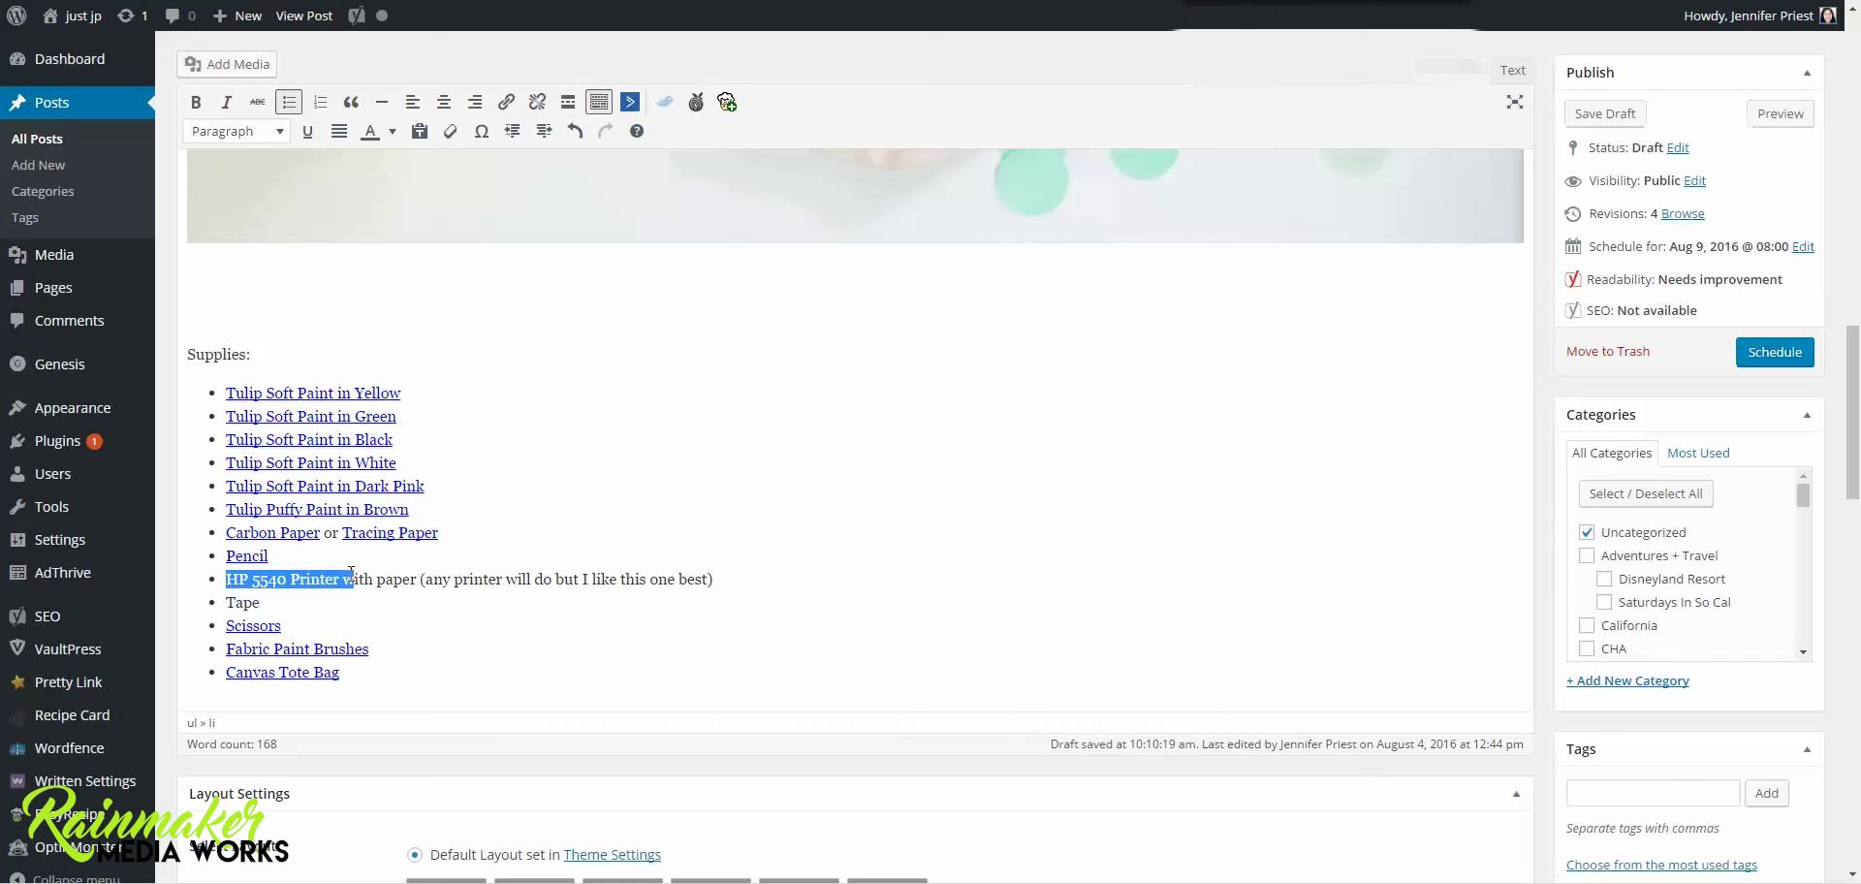
left_click(505, 102)
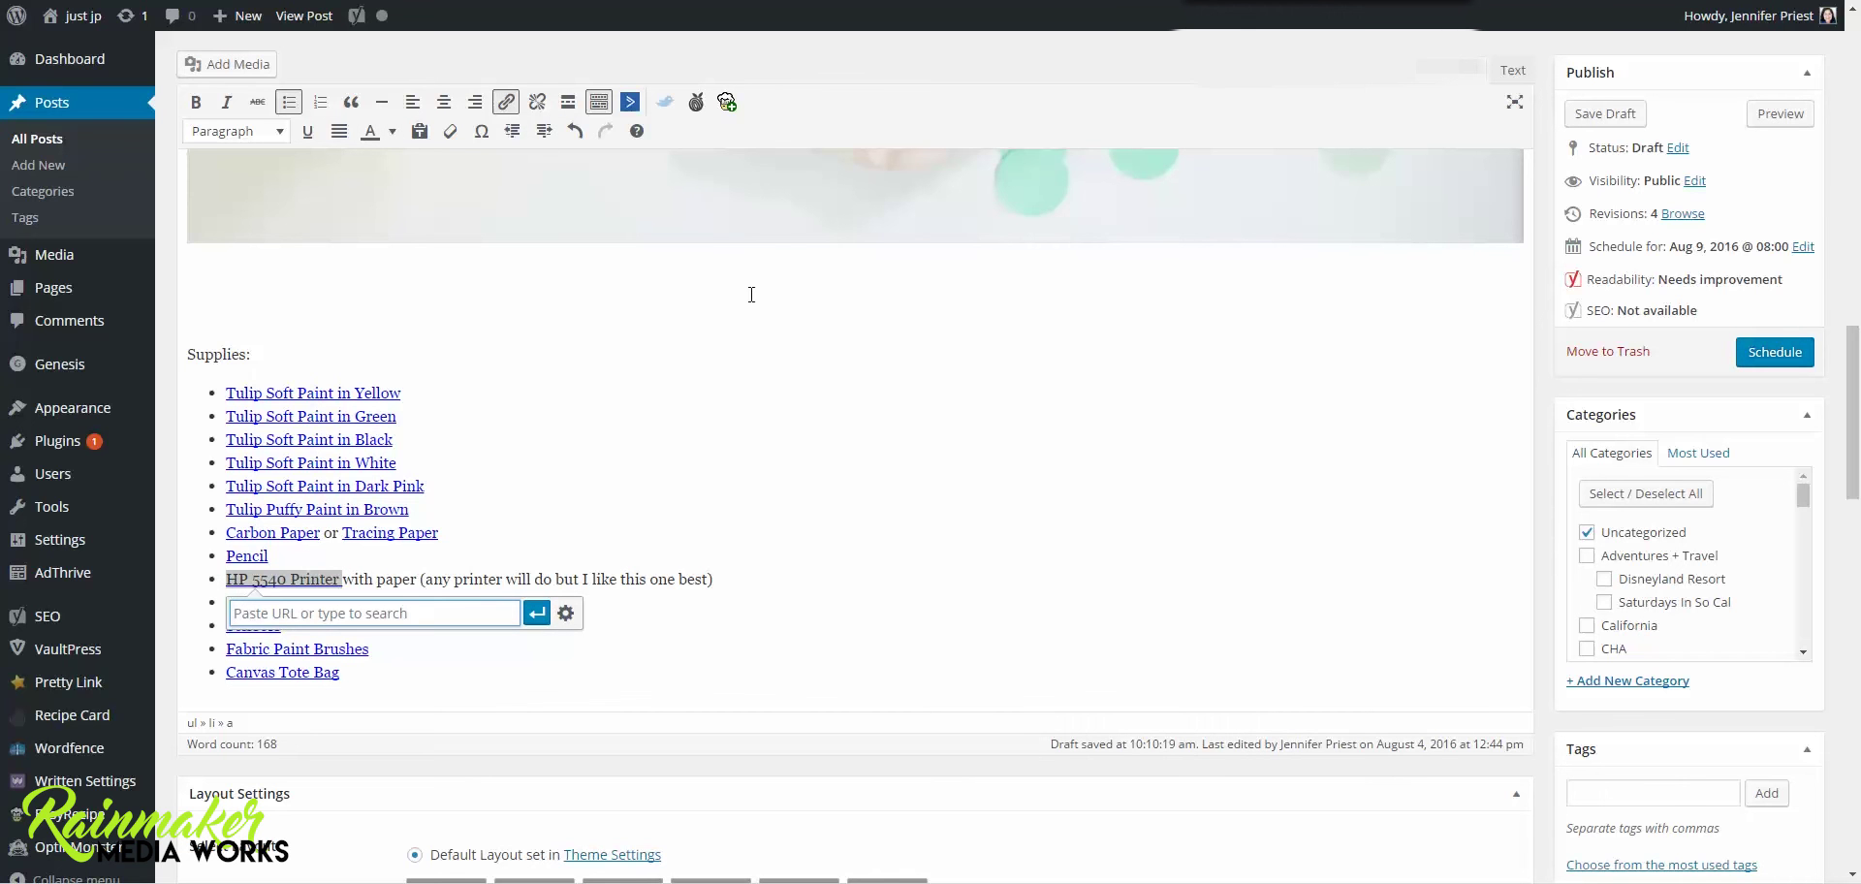
type("http://justjp.co/hp5540print")
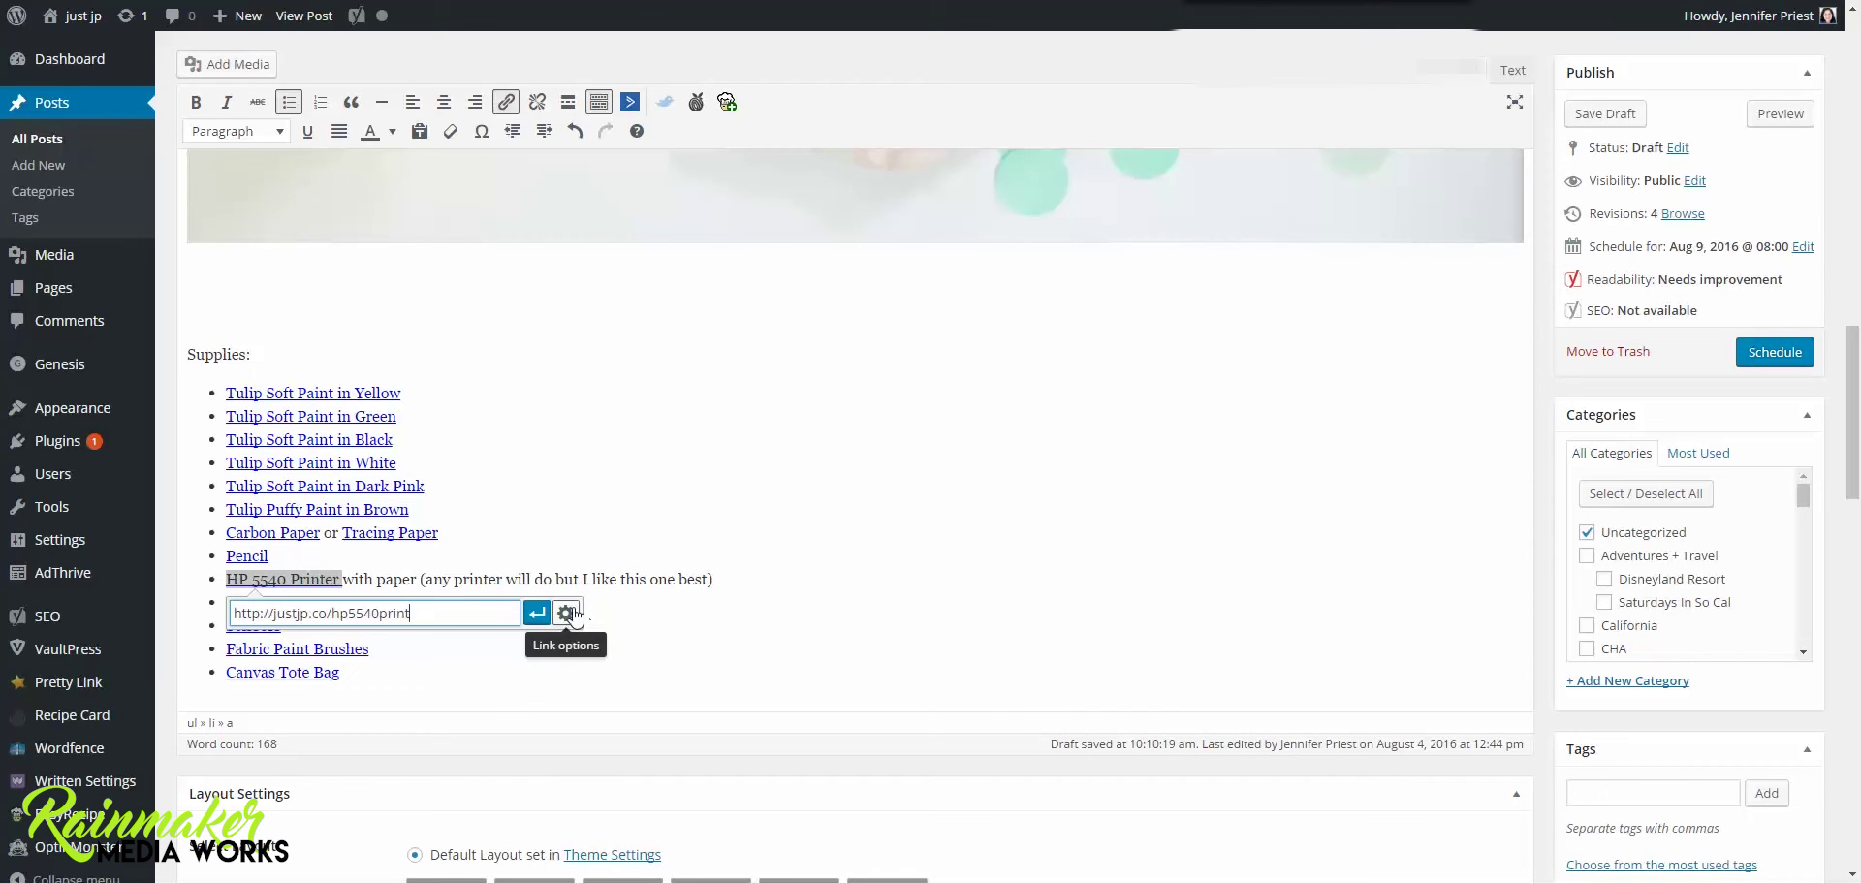
left_click(565, 613)
left_click(797, 345)
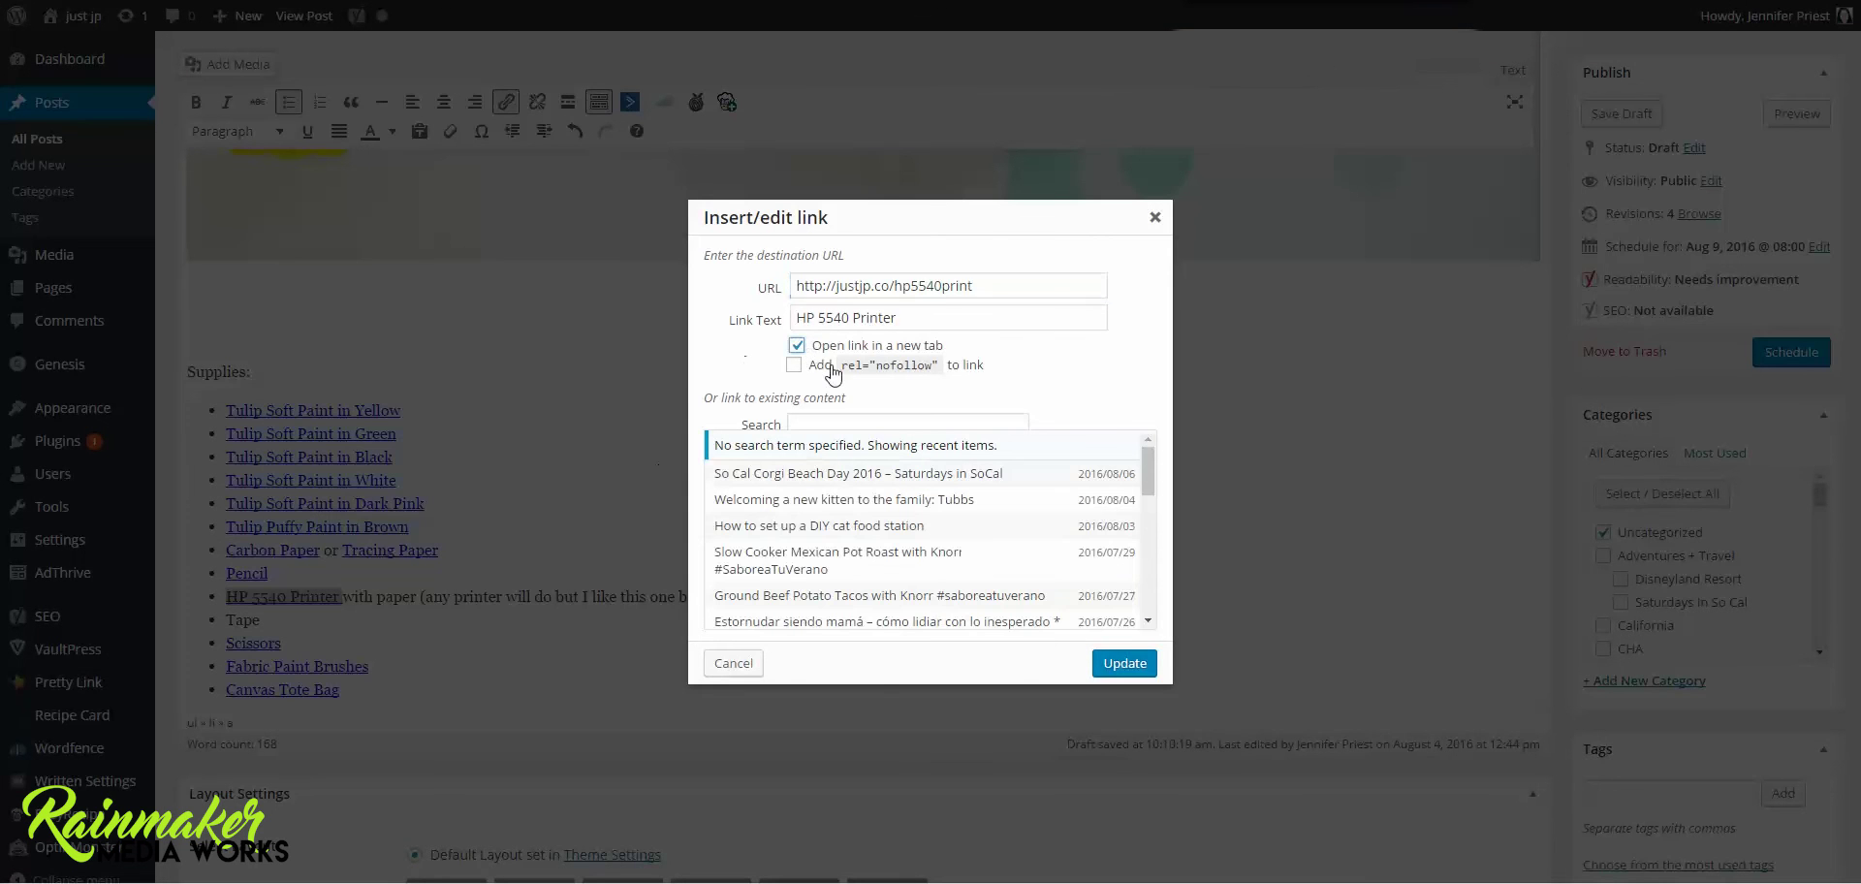
left_click(1124, 663)
In the post's HTML source, add rel="nofollow" to the Scissors link and return to the visual editor.
left_click(1512, 70)
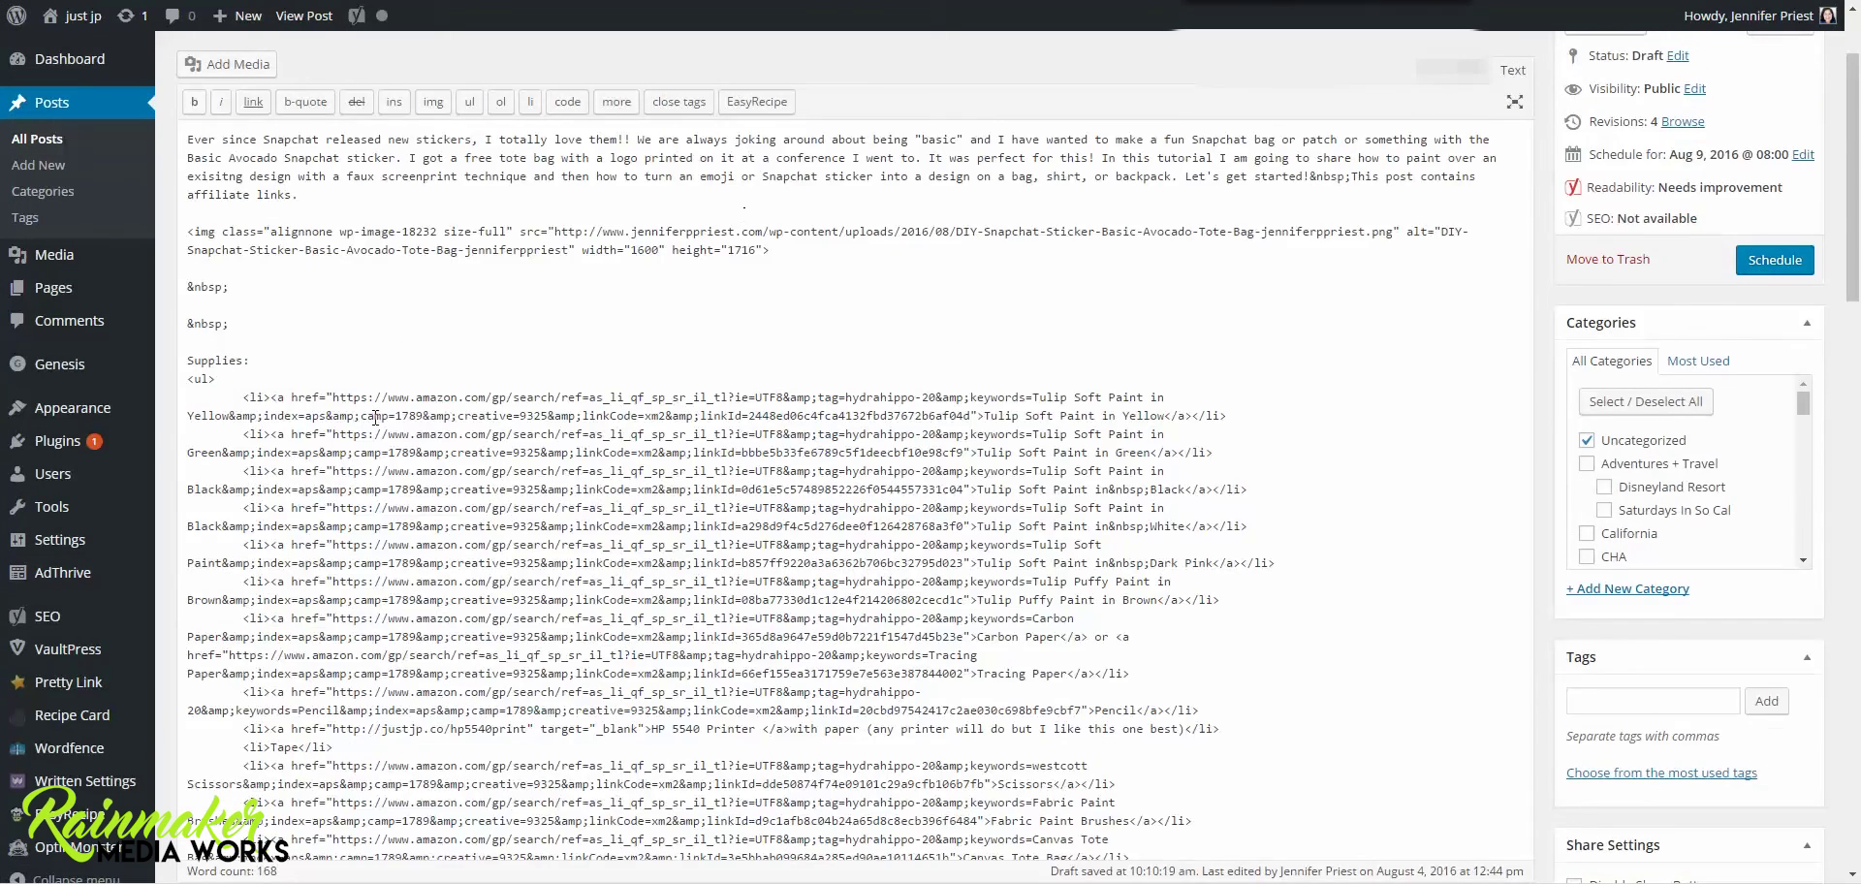
scroll(358, 435, "down", 5)
scroll(357, 435, "up", 4)
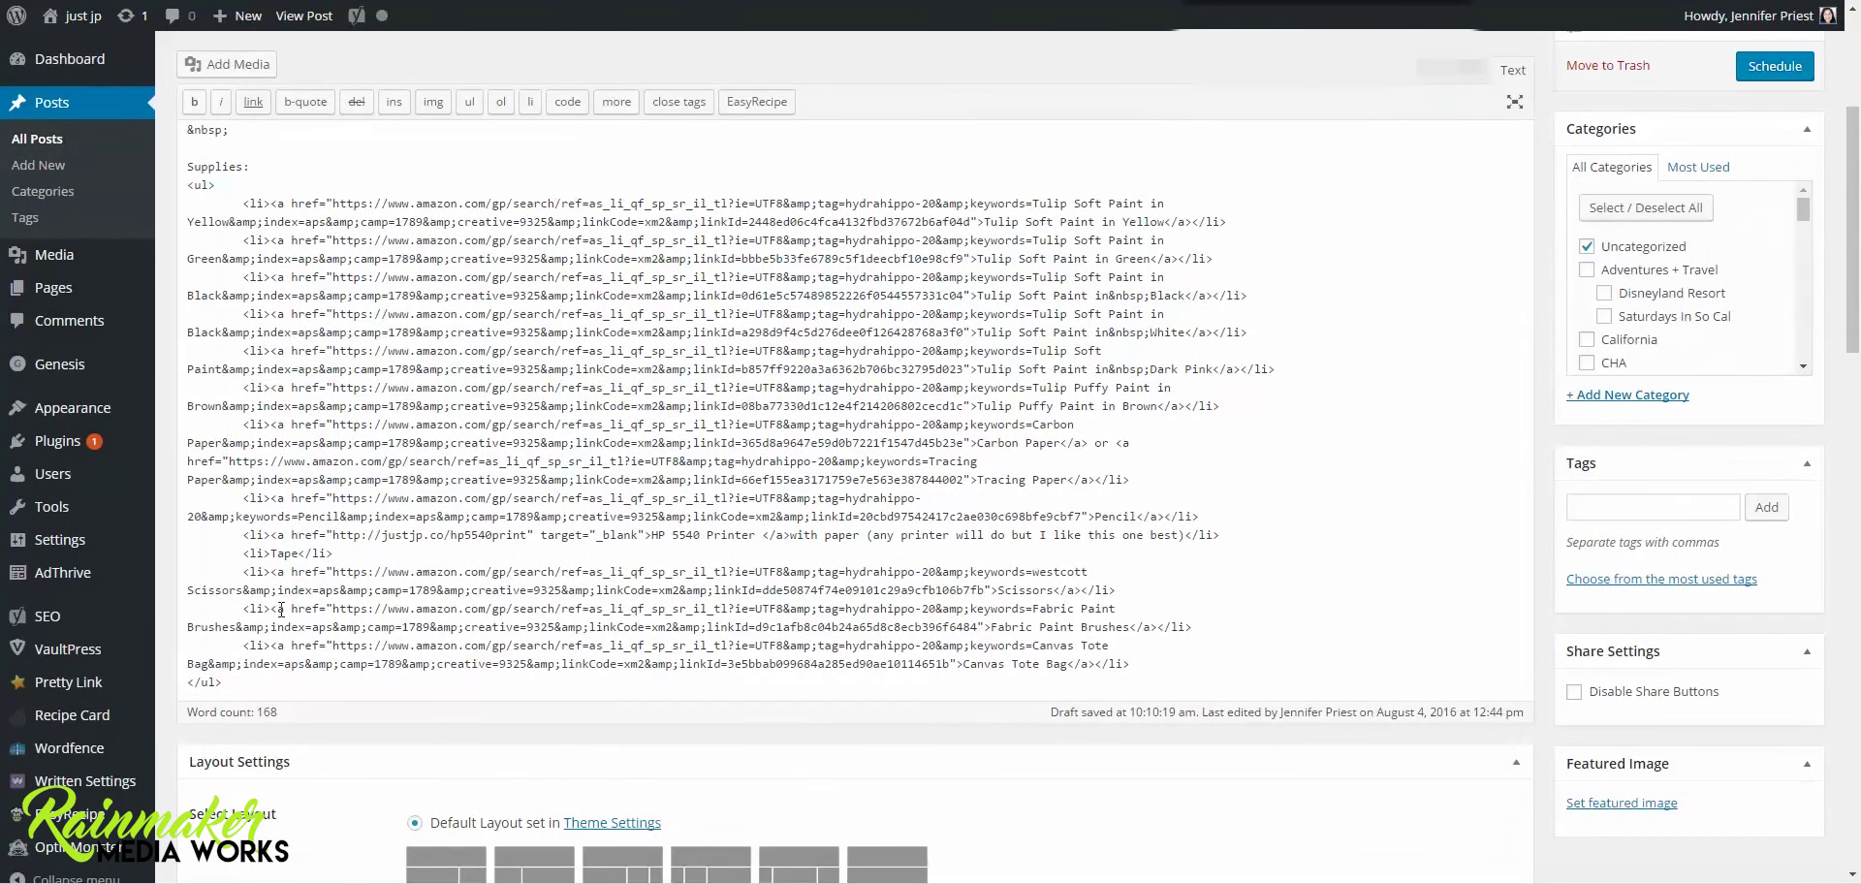
left_click(294, 574)
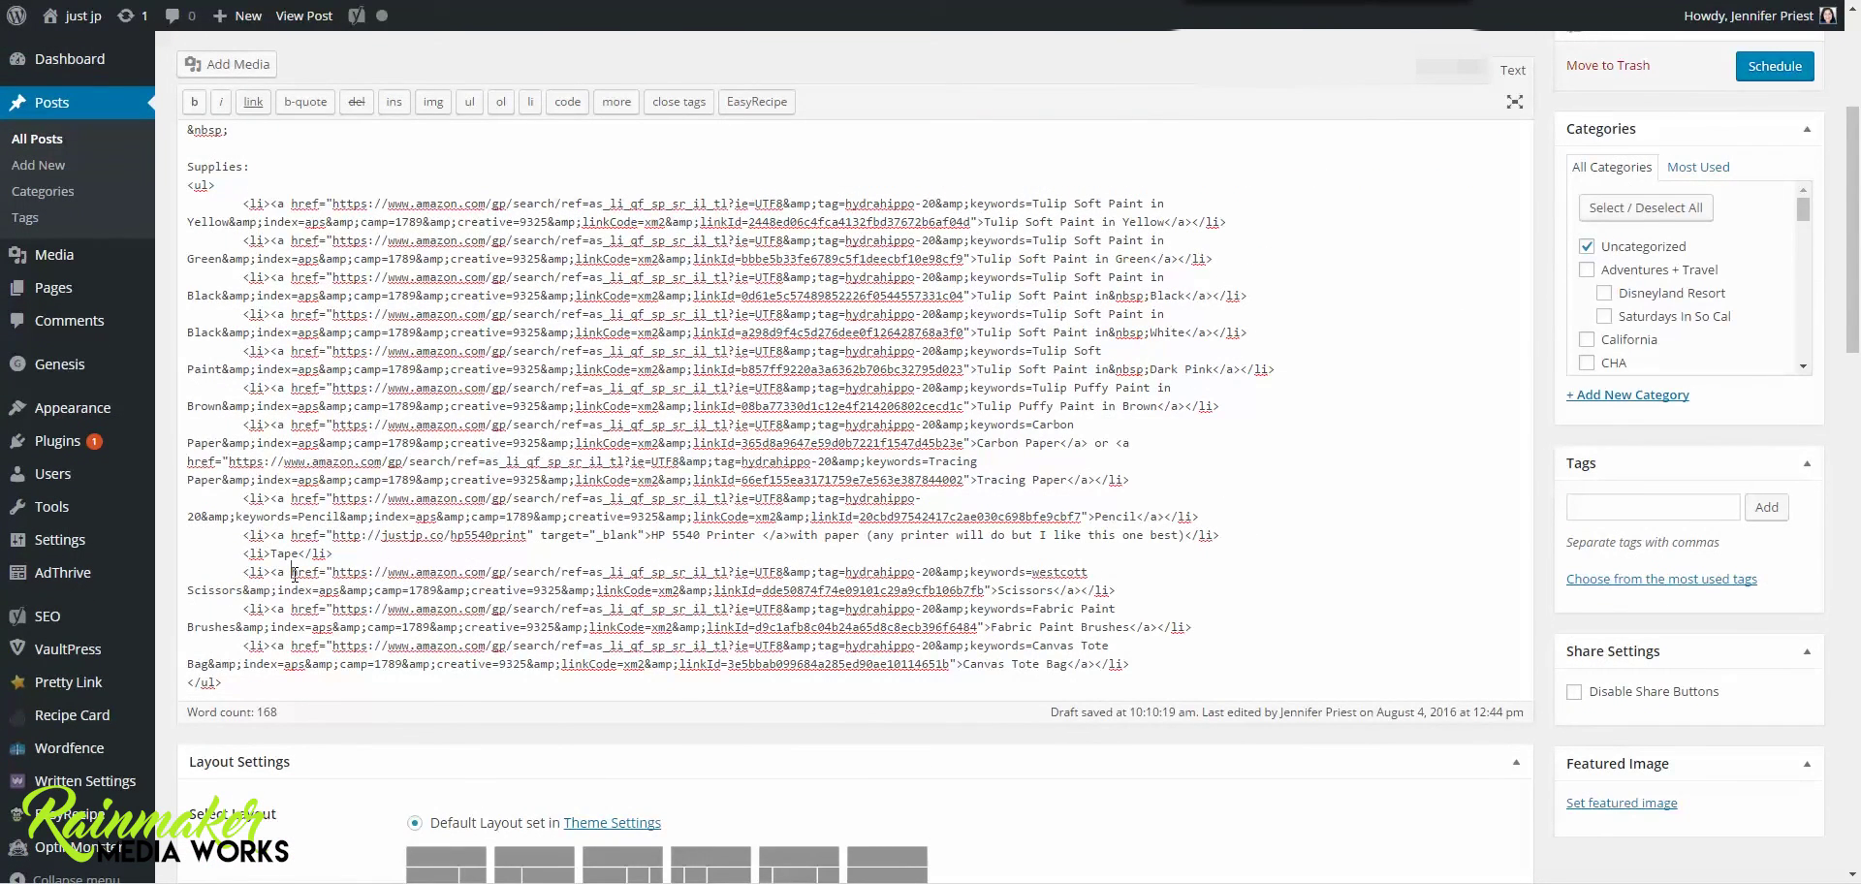
type("rel=\"nofol")
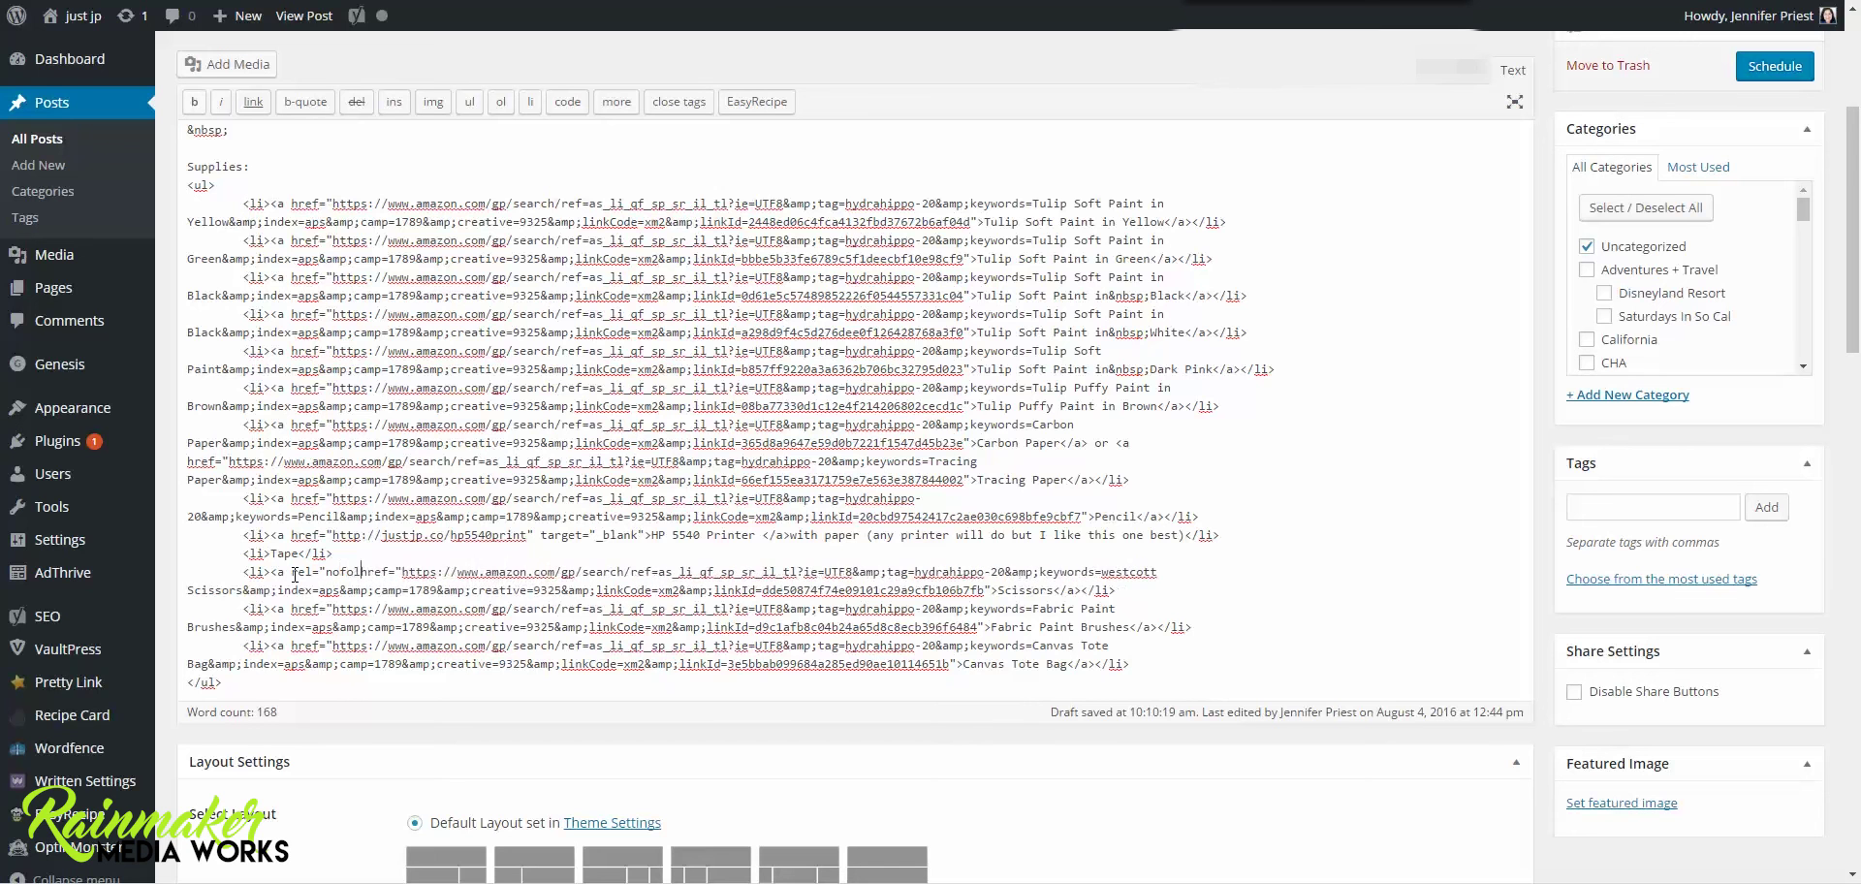
type("low\"")
left_click(1451, 70)
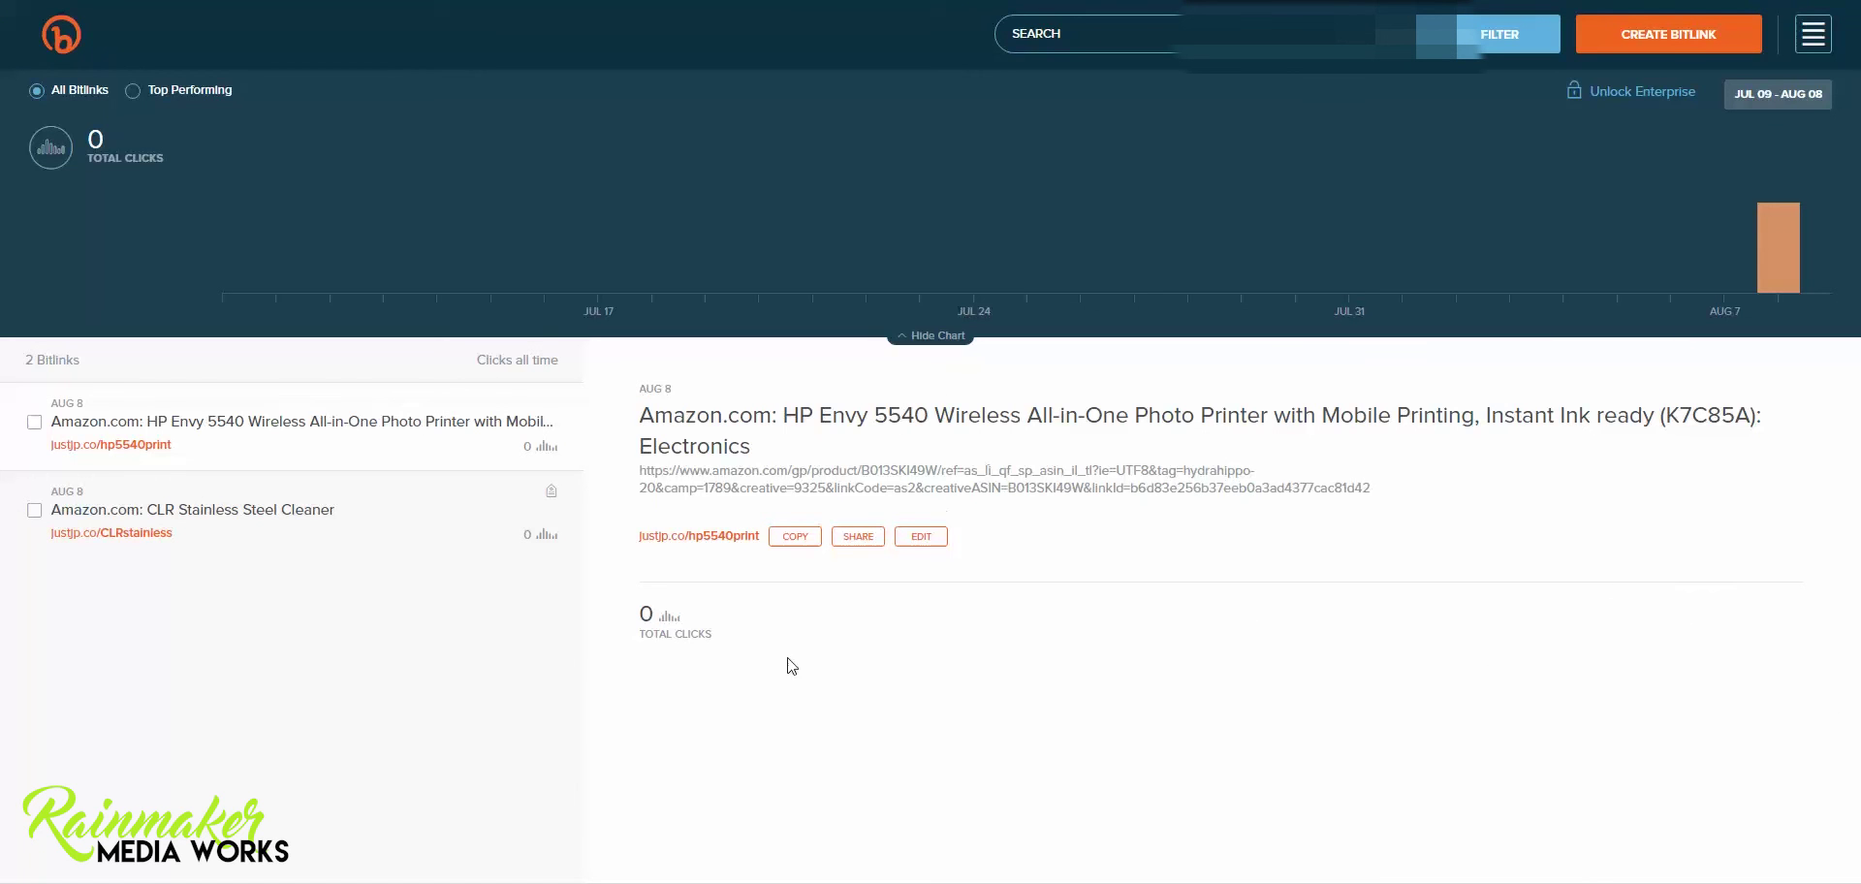
In Bitly, create a new tag HP for the justjp.co/hp5540print Bitlink and apply it.
left_click(935, 539)
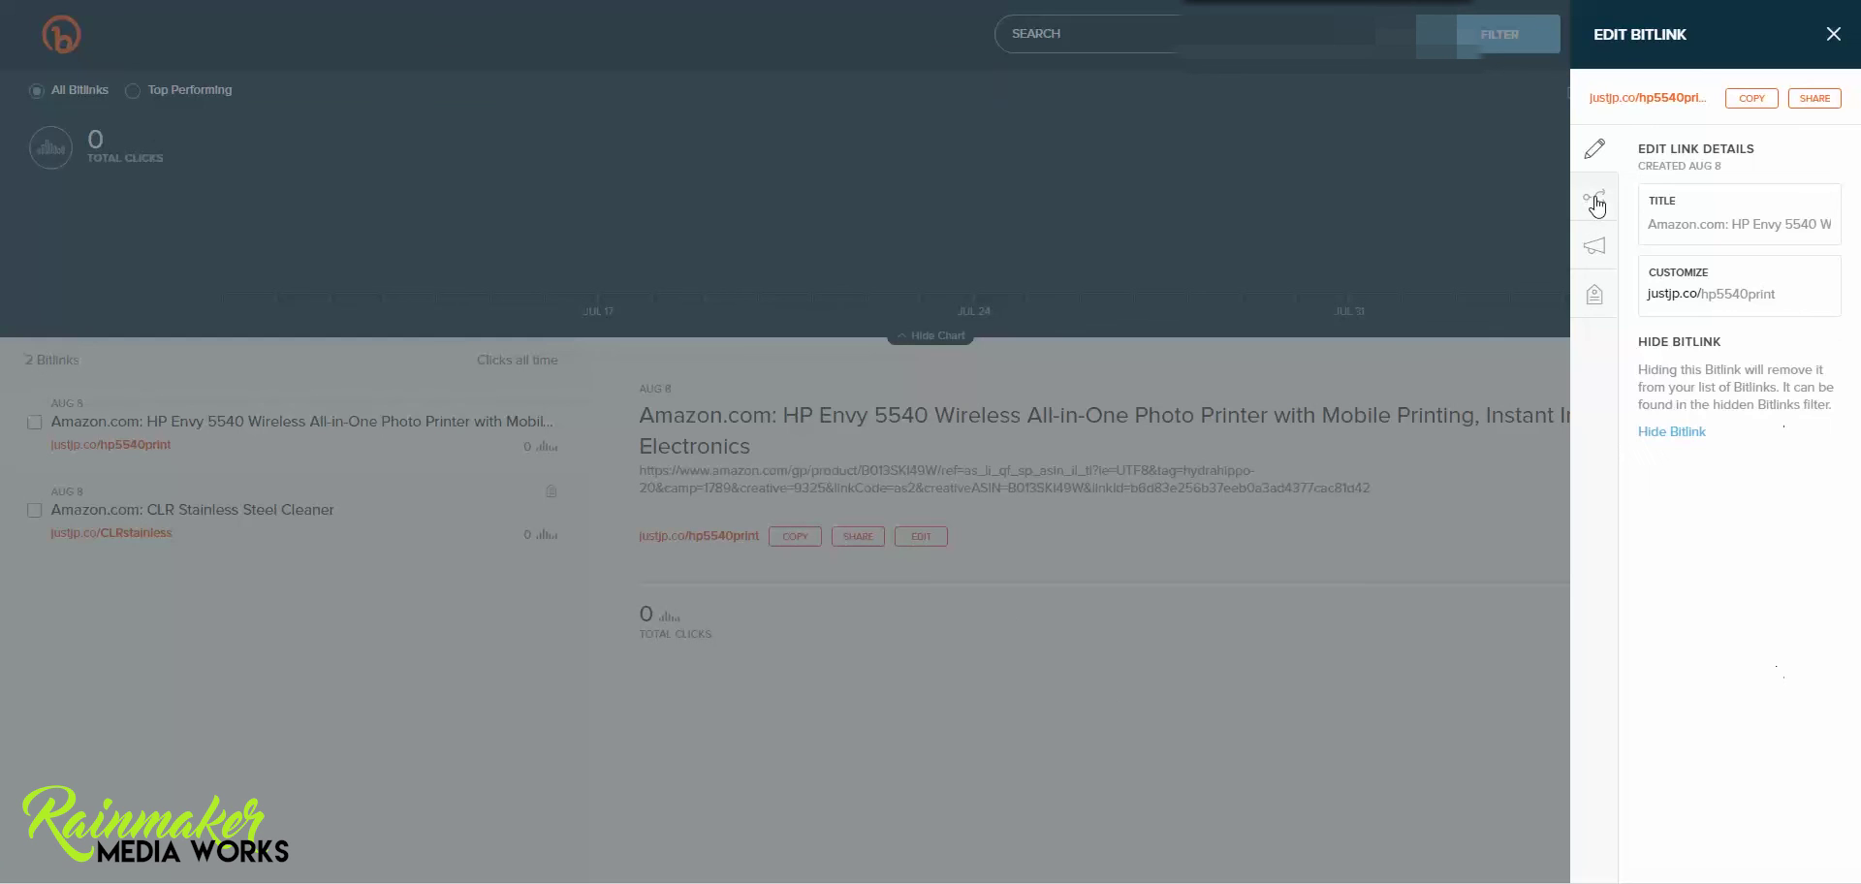
left_click(1595, 199)
left_click(1595, 250)
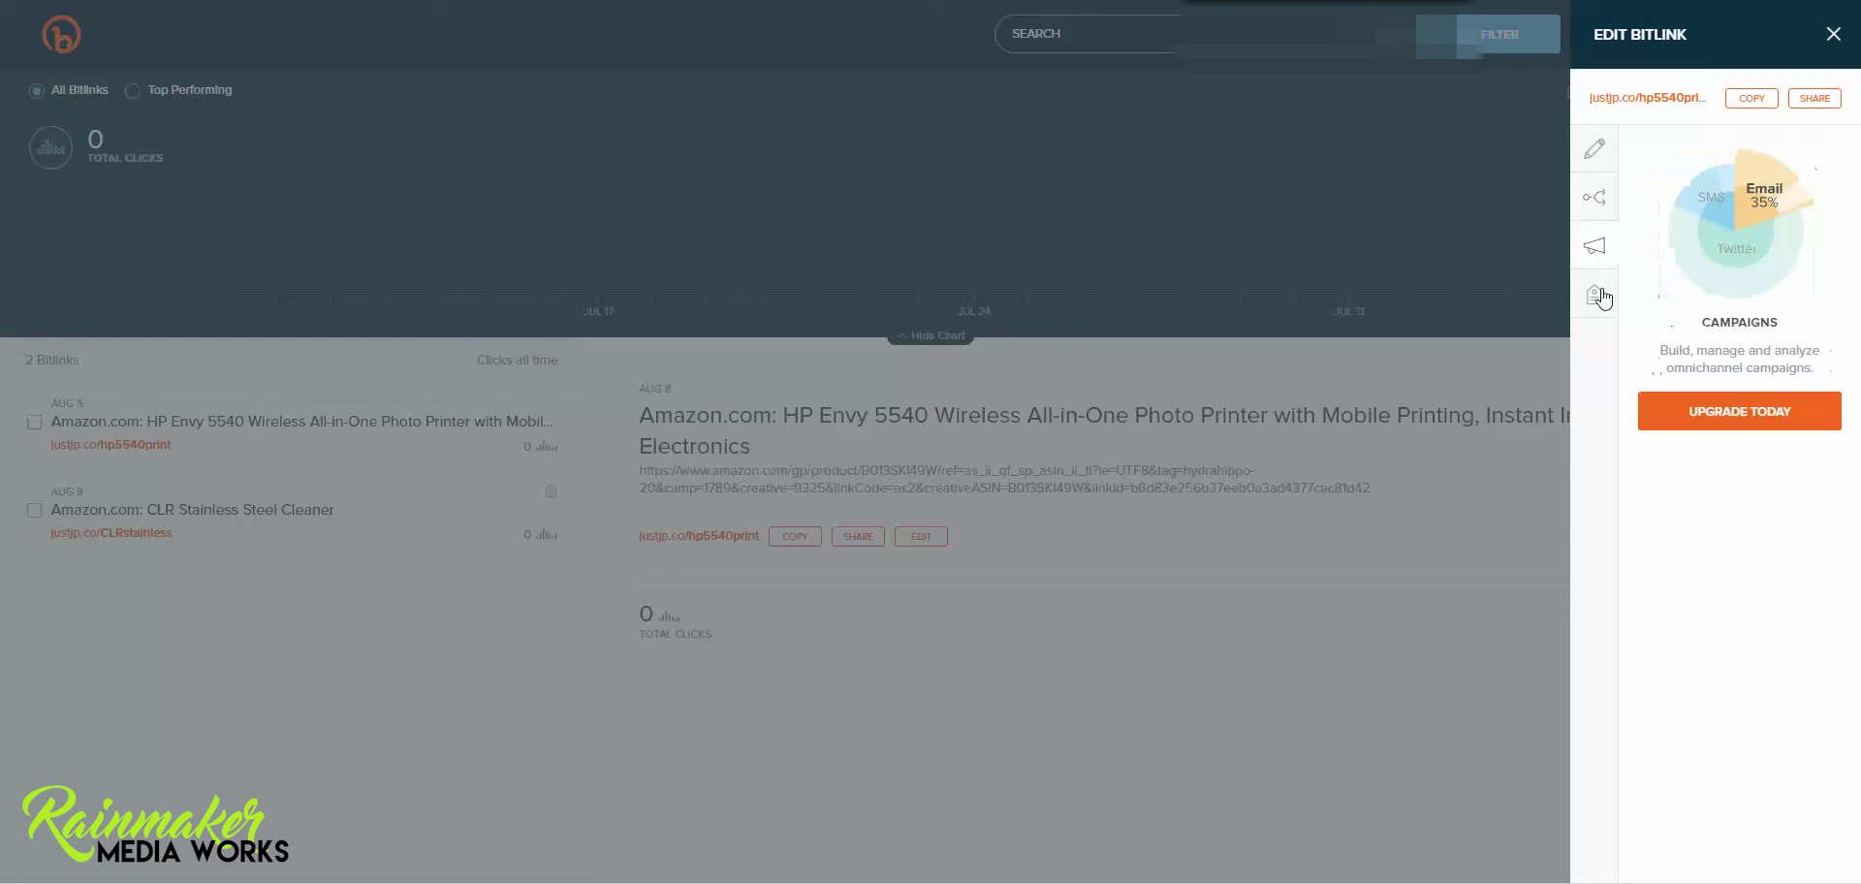
left_click(1597, 296)
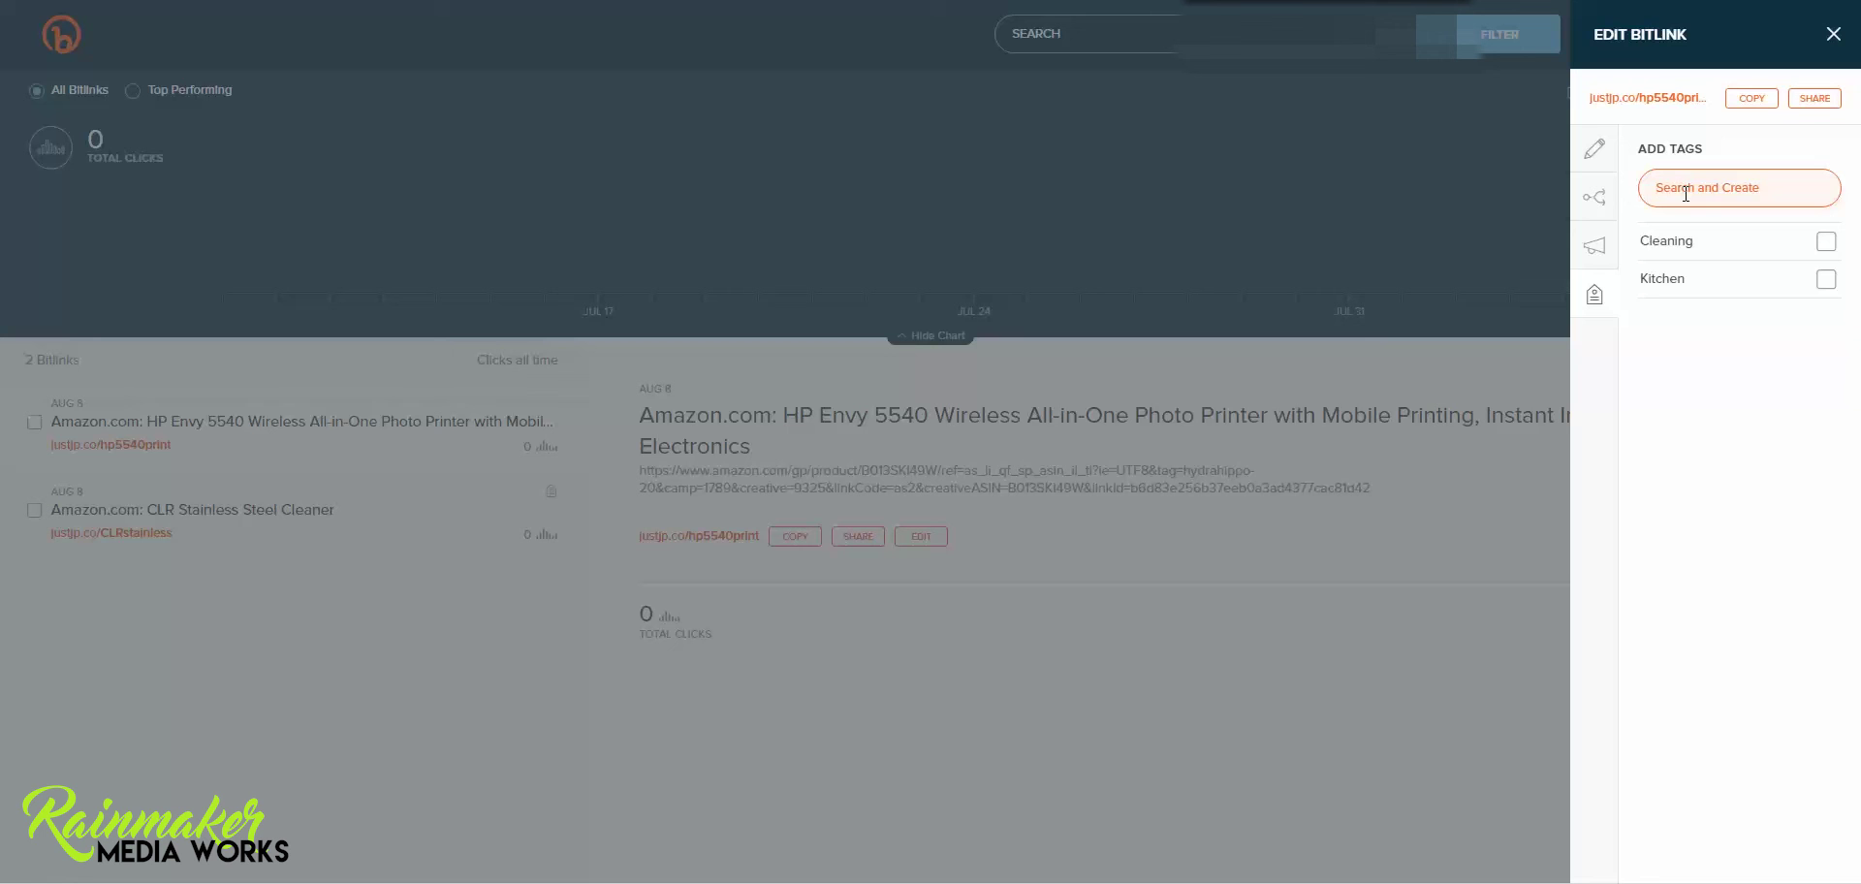
type("HP")
left_click(1826, 241)
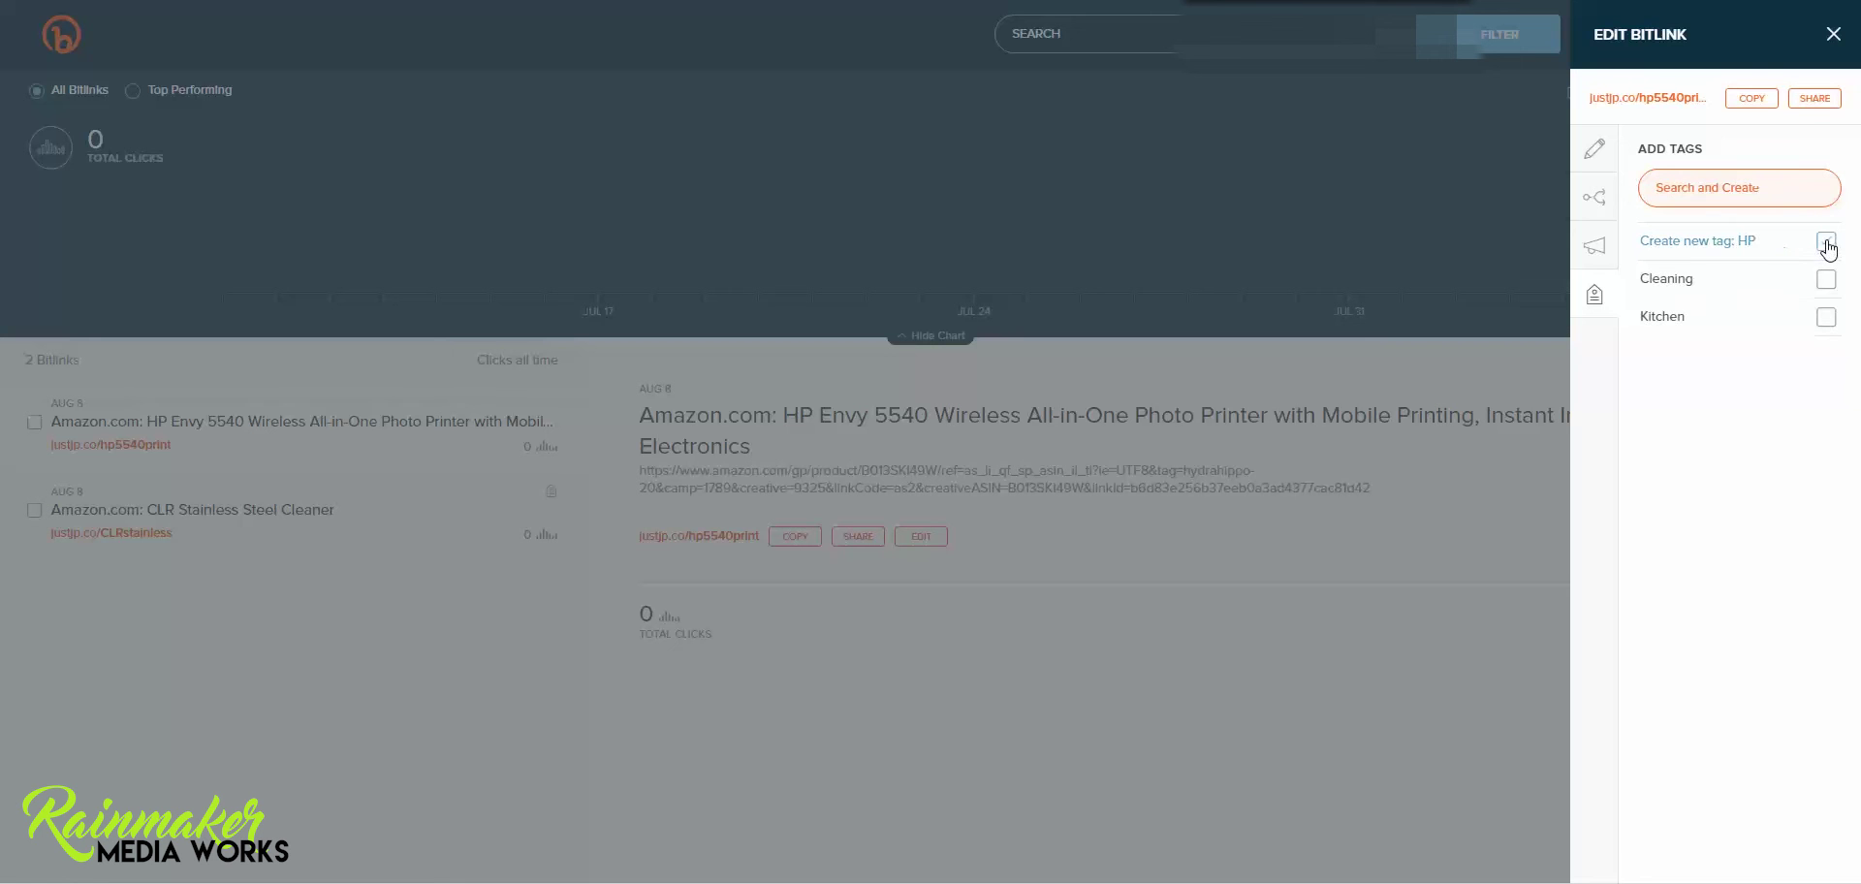
left_click(1709, 190)
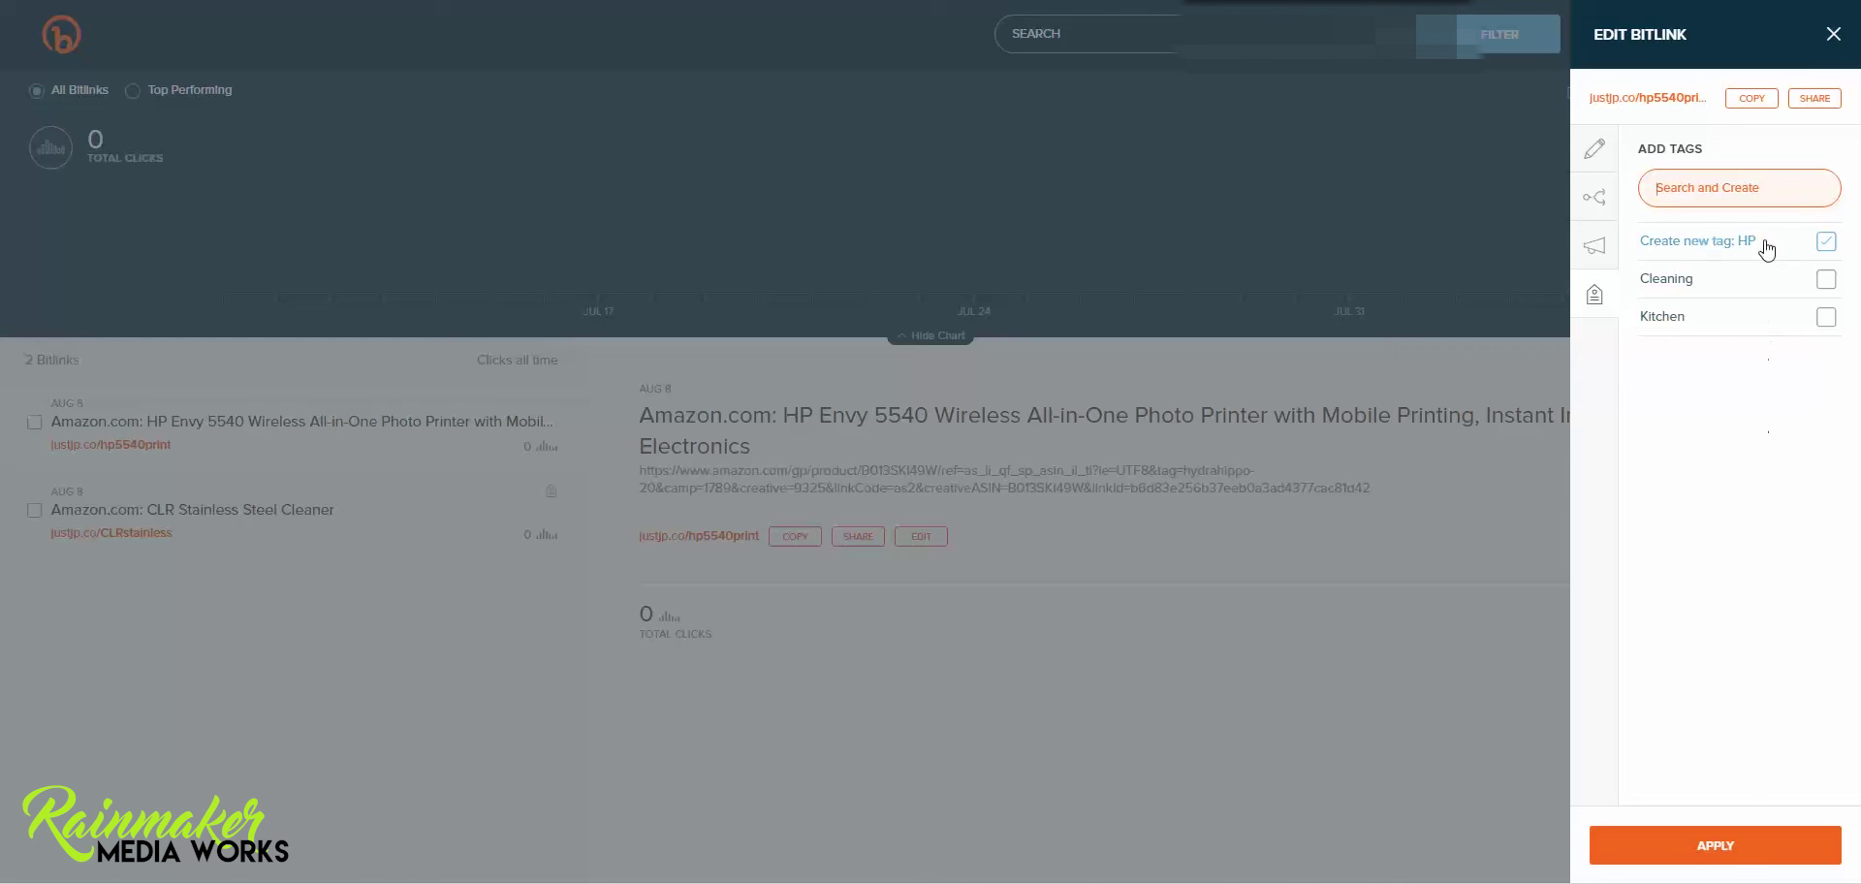
left_click(1745, 855)
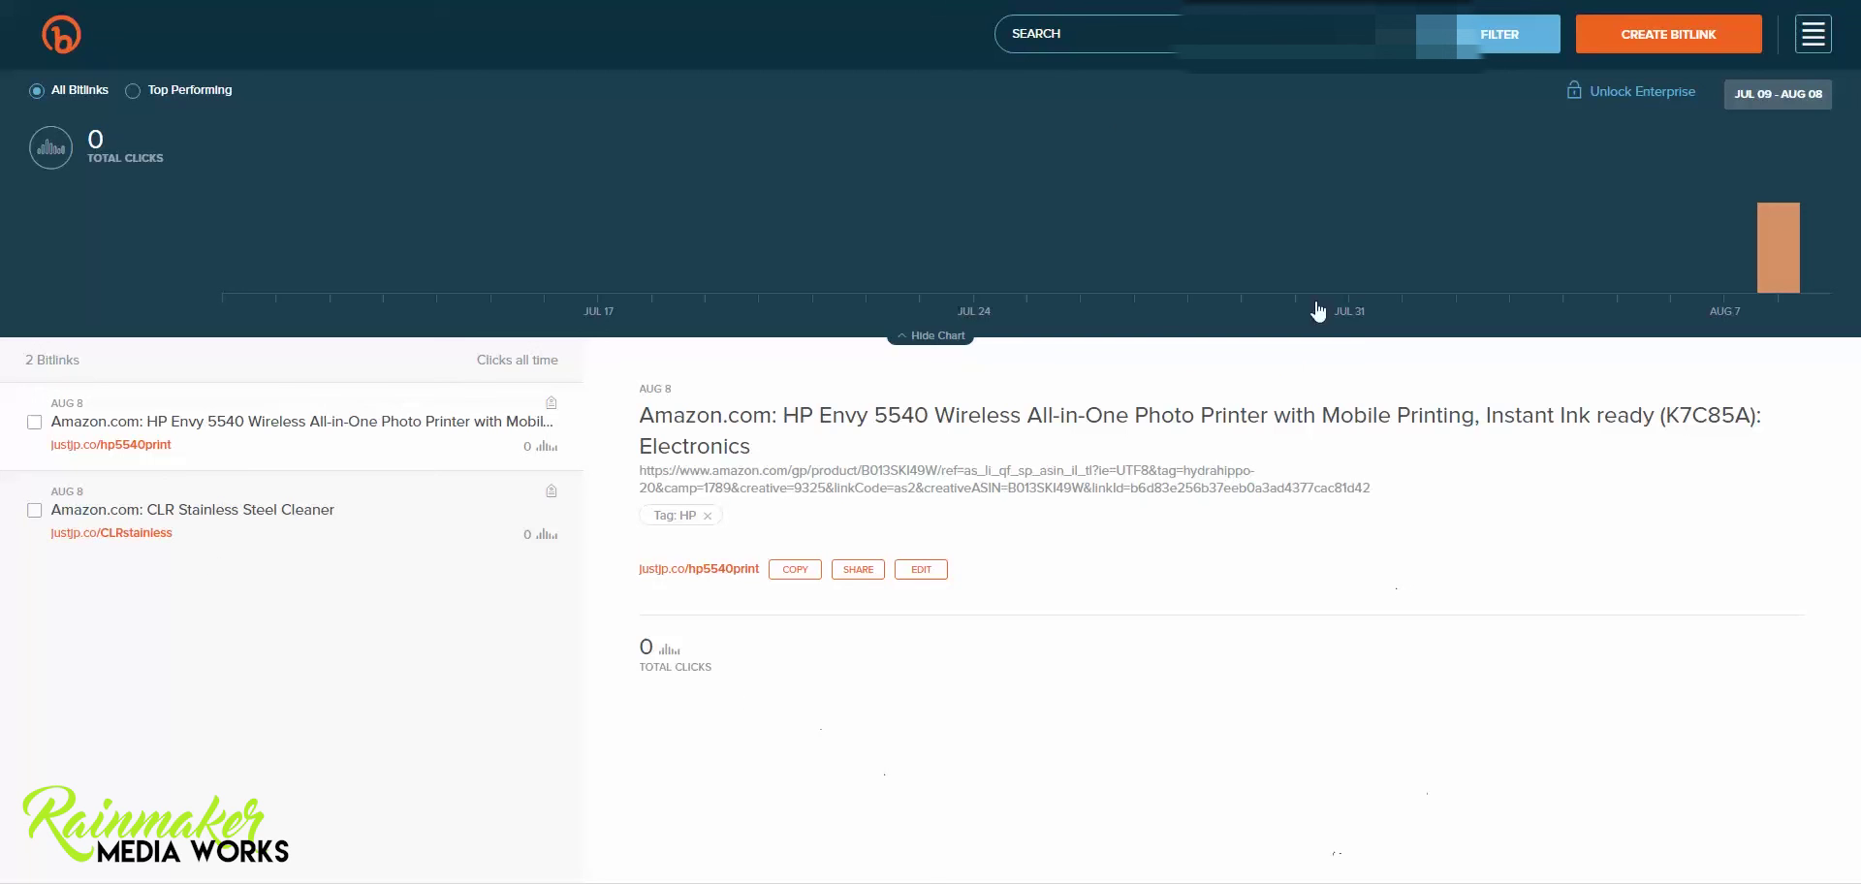
Search the Bitlinks for hp.
left_click(1031, 26)
type("hp")
key("Return")
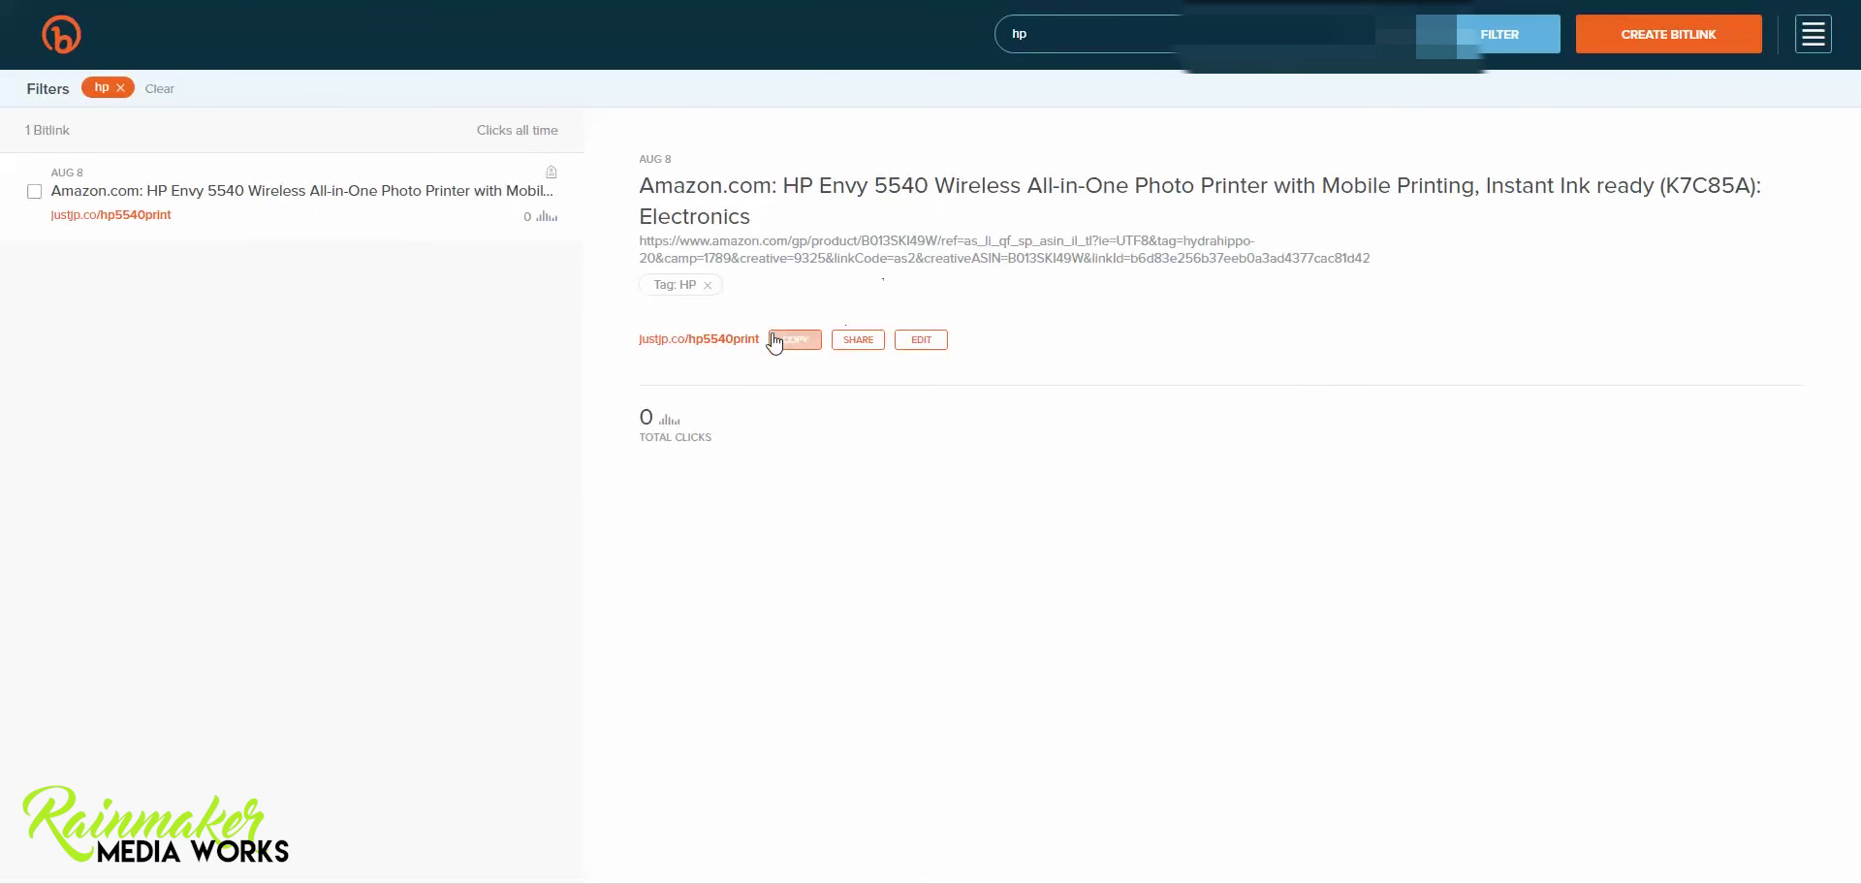